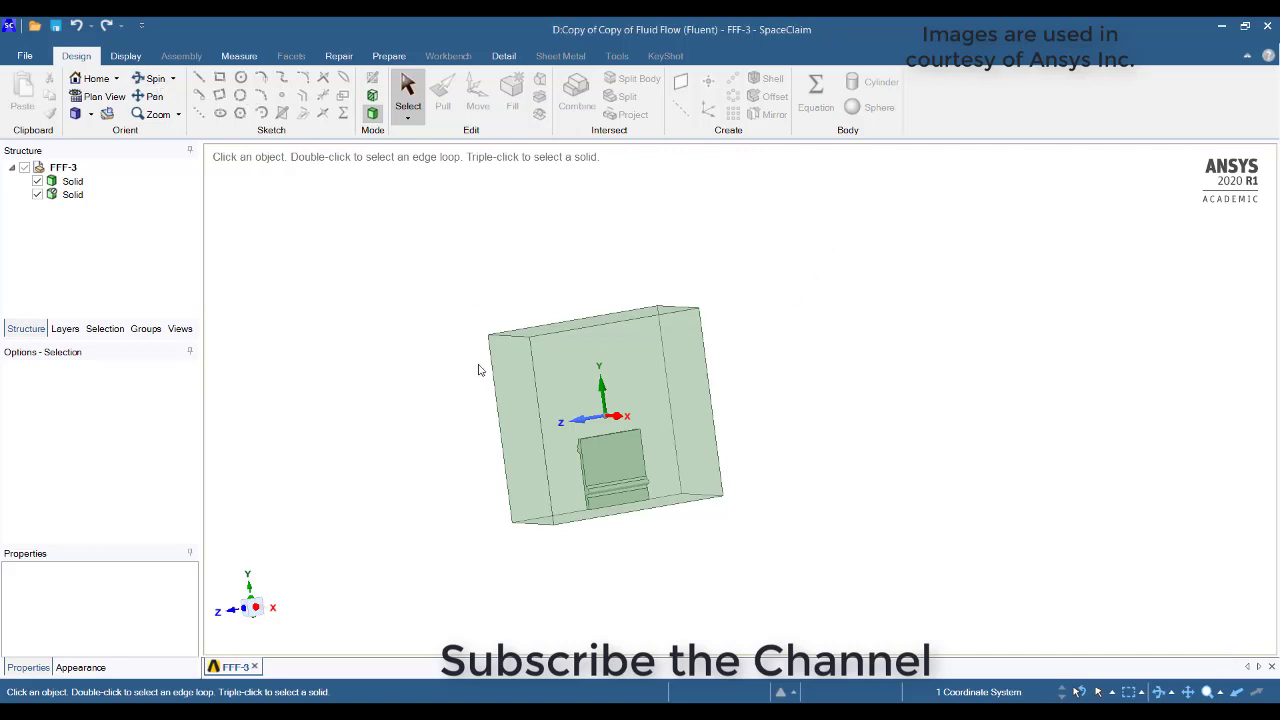
- Examine the outer faces of the box-shaped enclosure and the plate body inside it in the geometry model
mouse_move(480, 366)
middle_mouse_down()
mouse_move(597, 451)
mouse_move(505, 404)
mouse_move(570, 405)
middle_mouse_up()
left_click(602, 405)
left_click(602, 412, "ctrl")
left_click(602, 412, "ctrl")
left_click(602, 412, "ctrl")
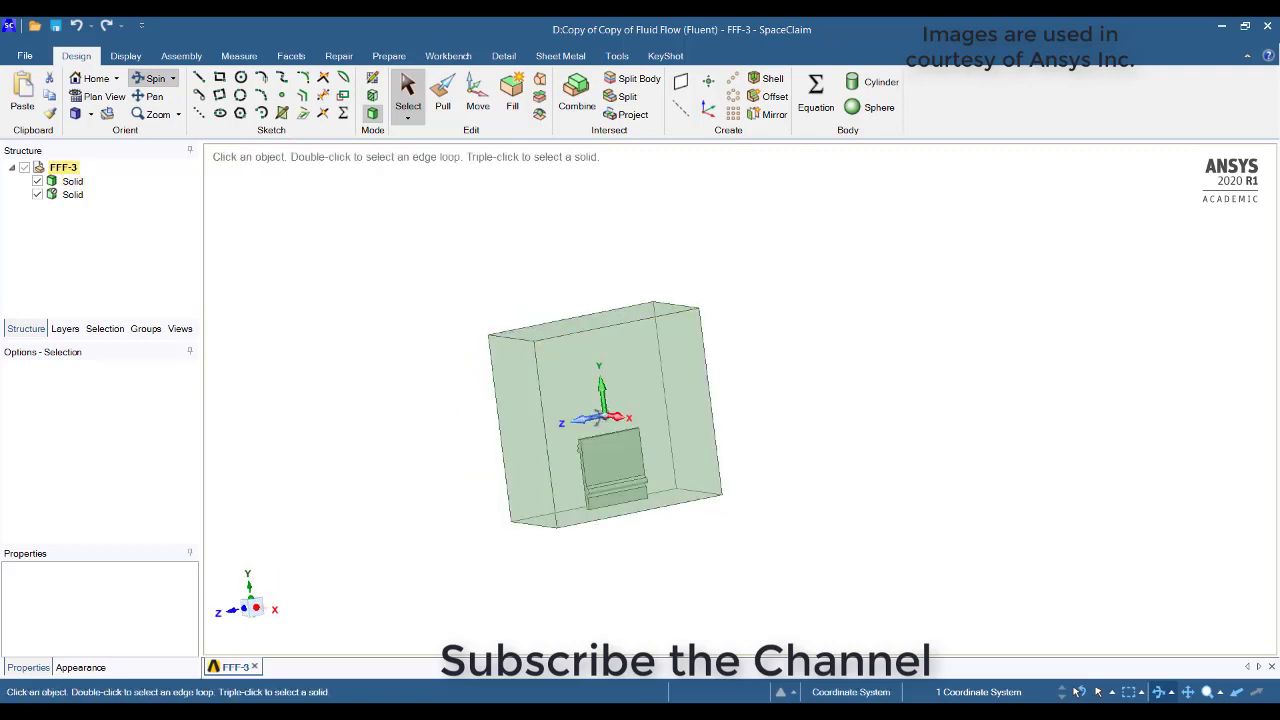
left_click(600, 415)
left_click(509, 438)
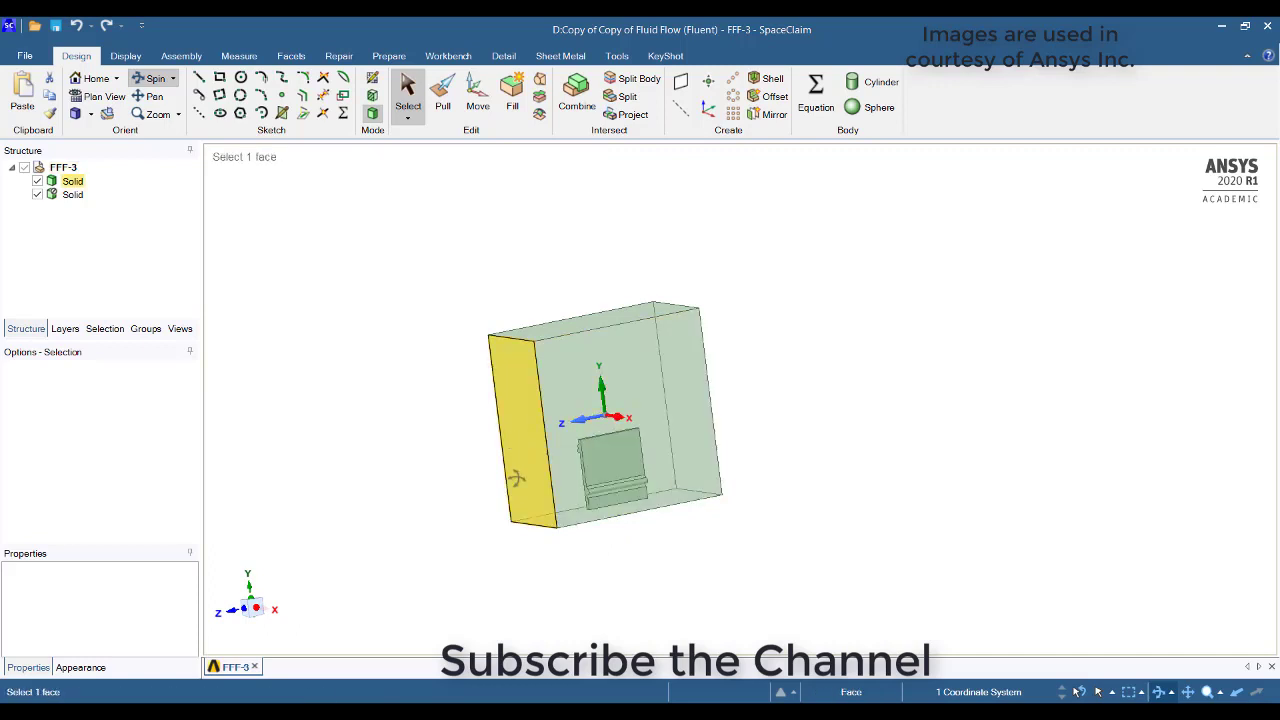
left_click(586, 370)
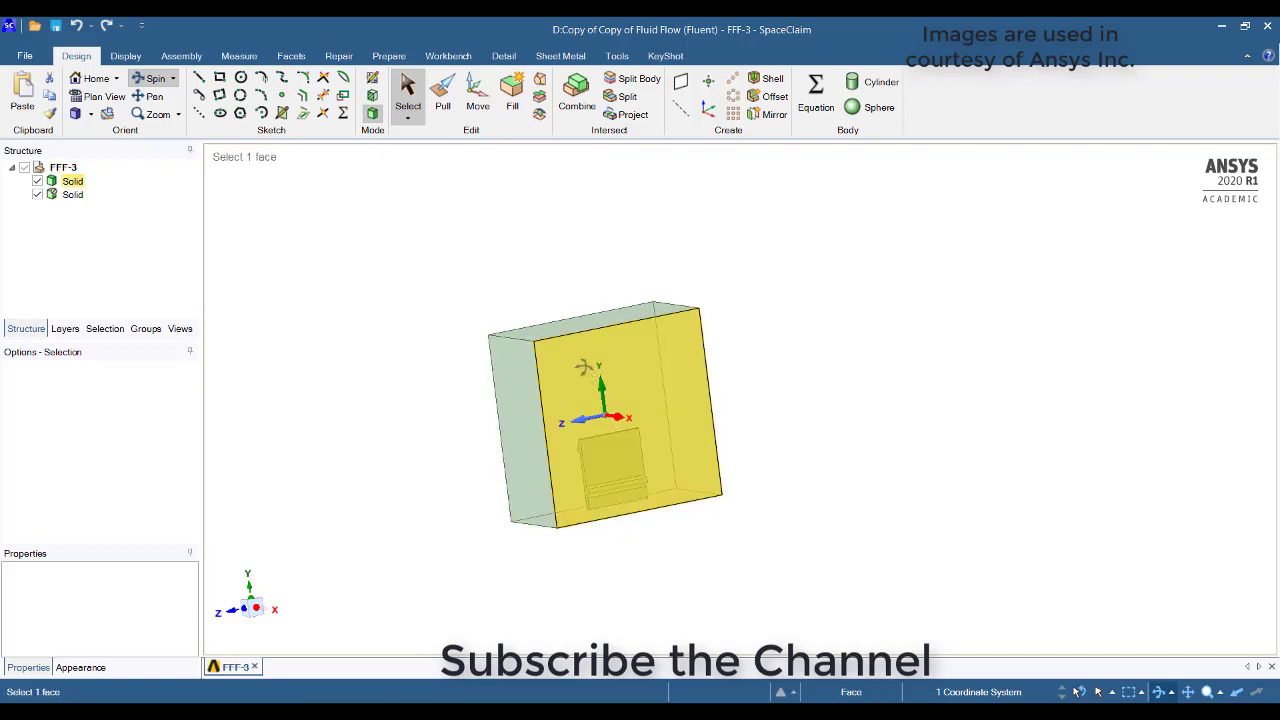
left_click(666, 514)
left_click(630, 482)
left_click(734, 352)
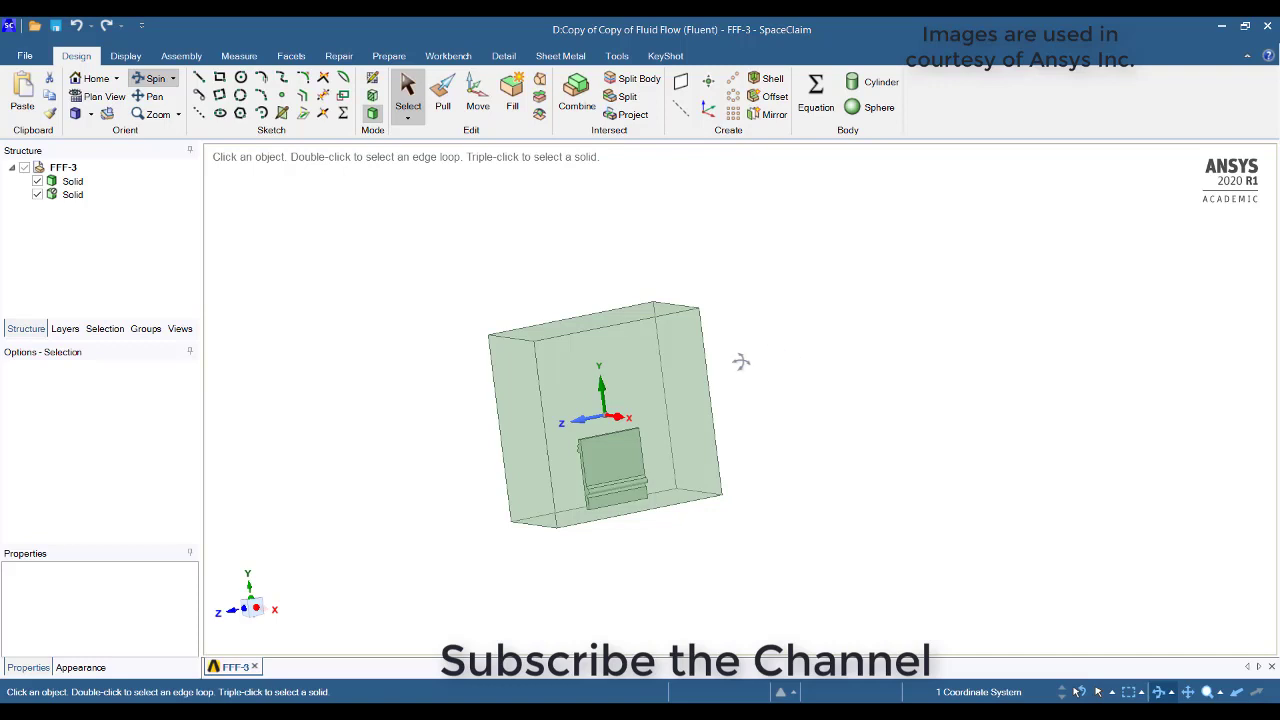
left_click(668, 379)
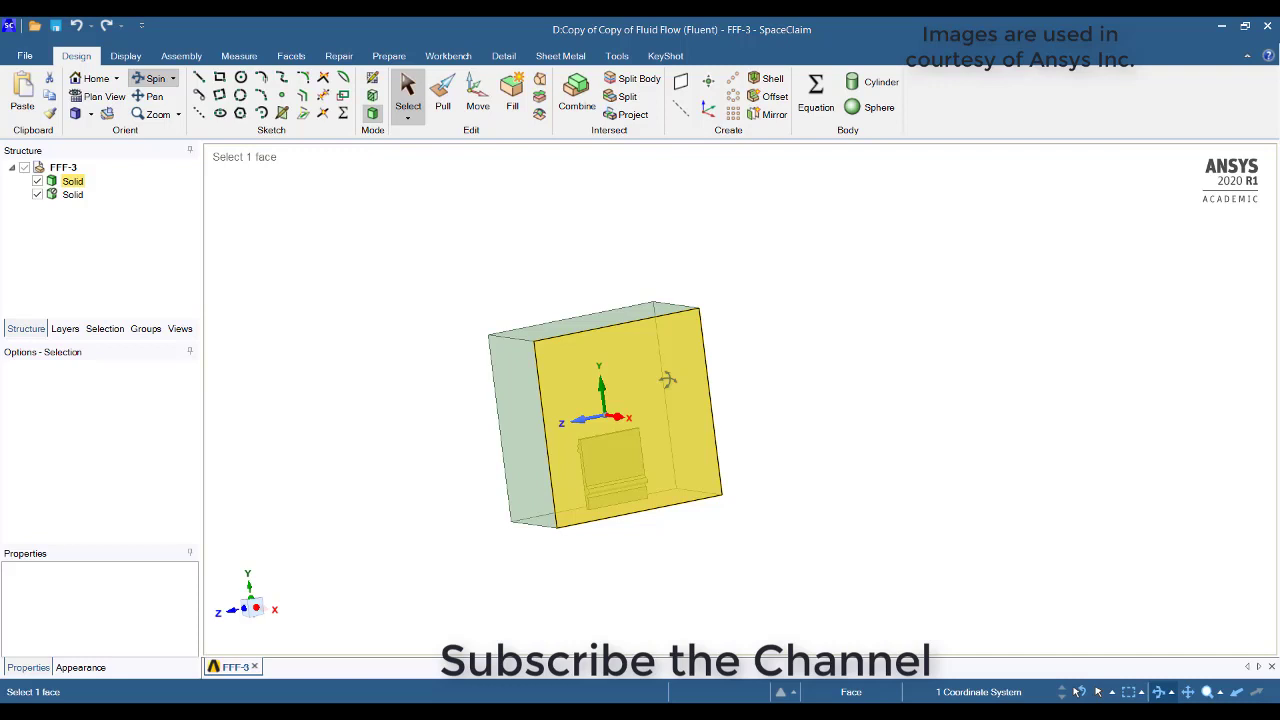
left_click(968, 553)
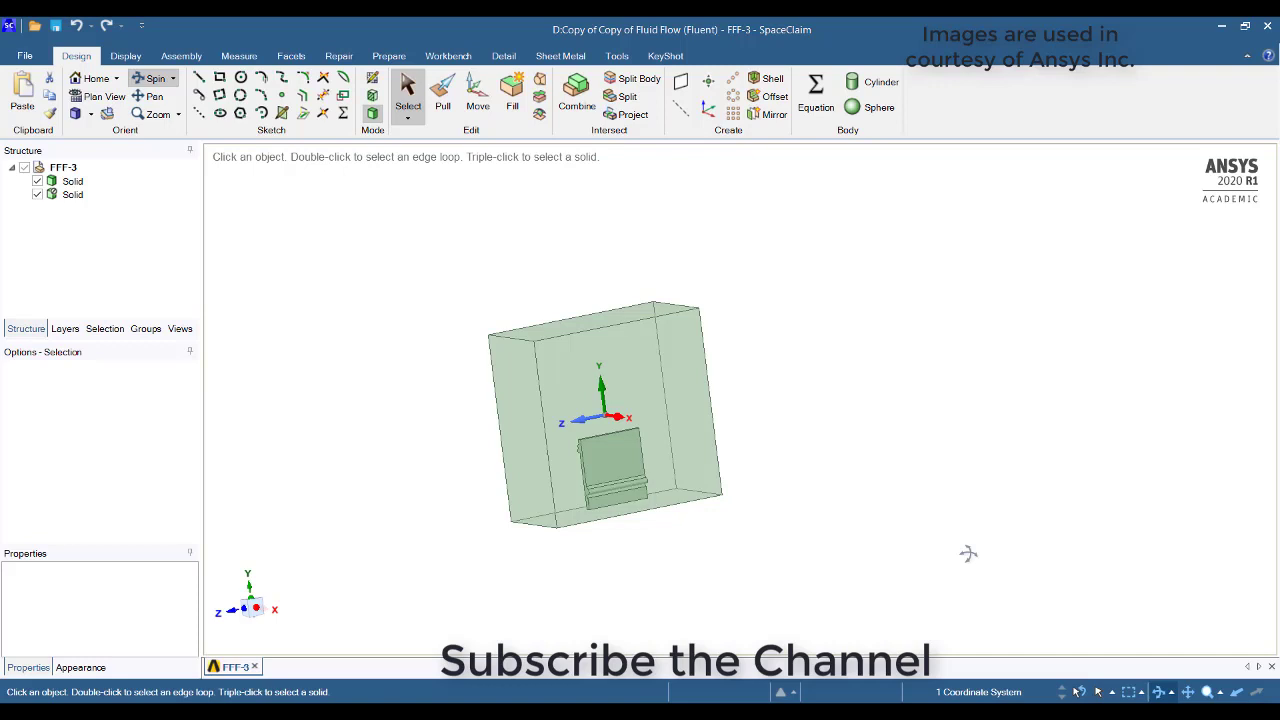
left_click(612, 502)
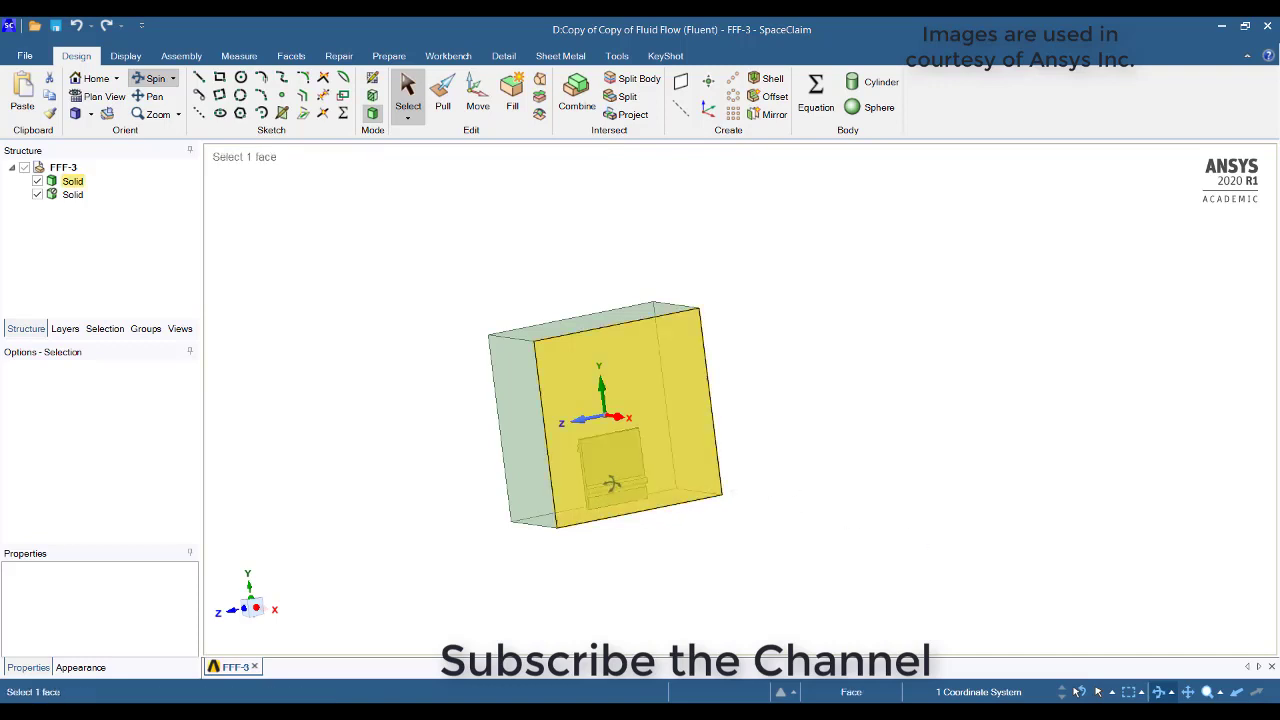
left_click(600, 522)
left_click(626, 422)
key("Escape")
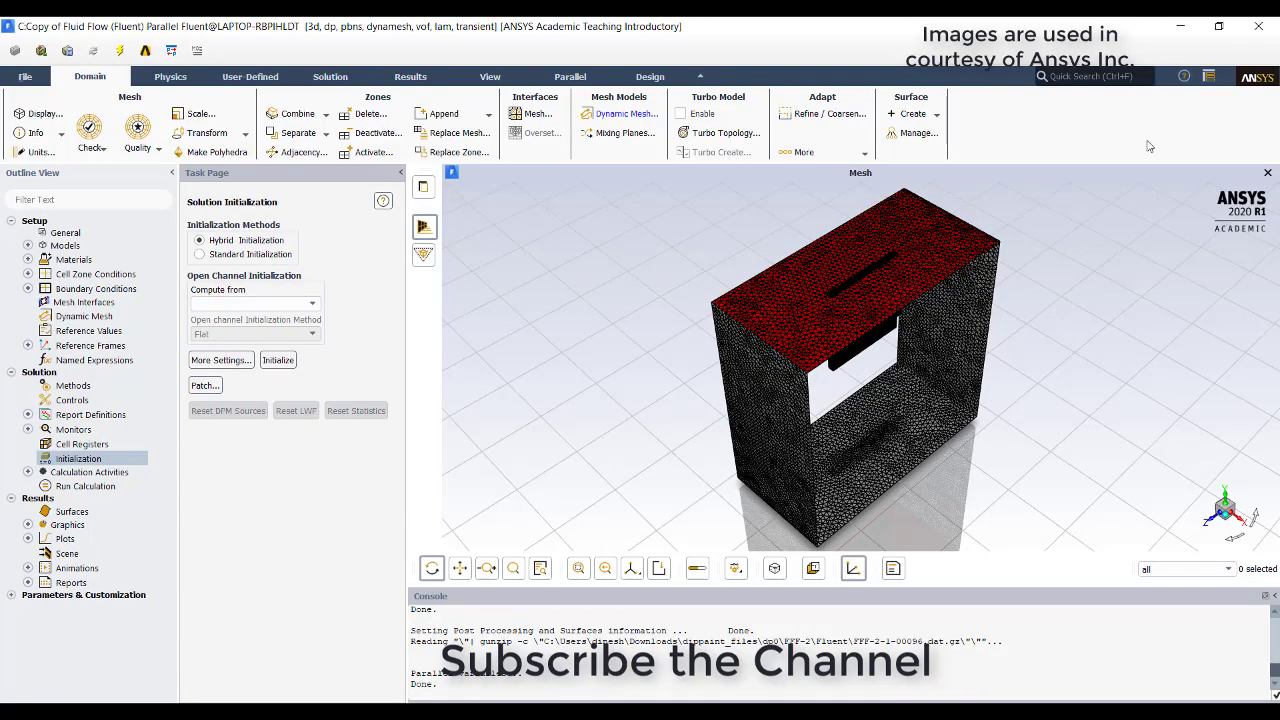
- In the Fluent case, set the solver time to transient and enable gravity with a Y acceleration of -9.81 m/s2
left_click(1181, 26)
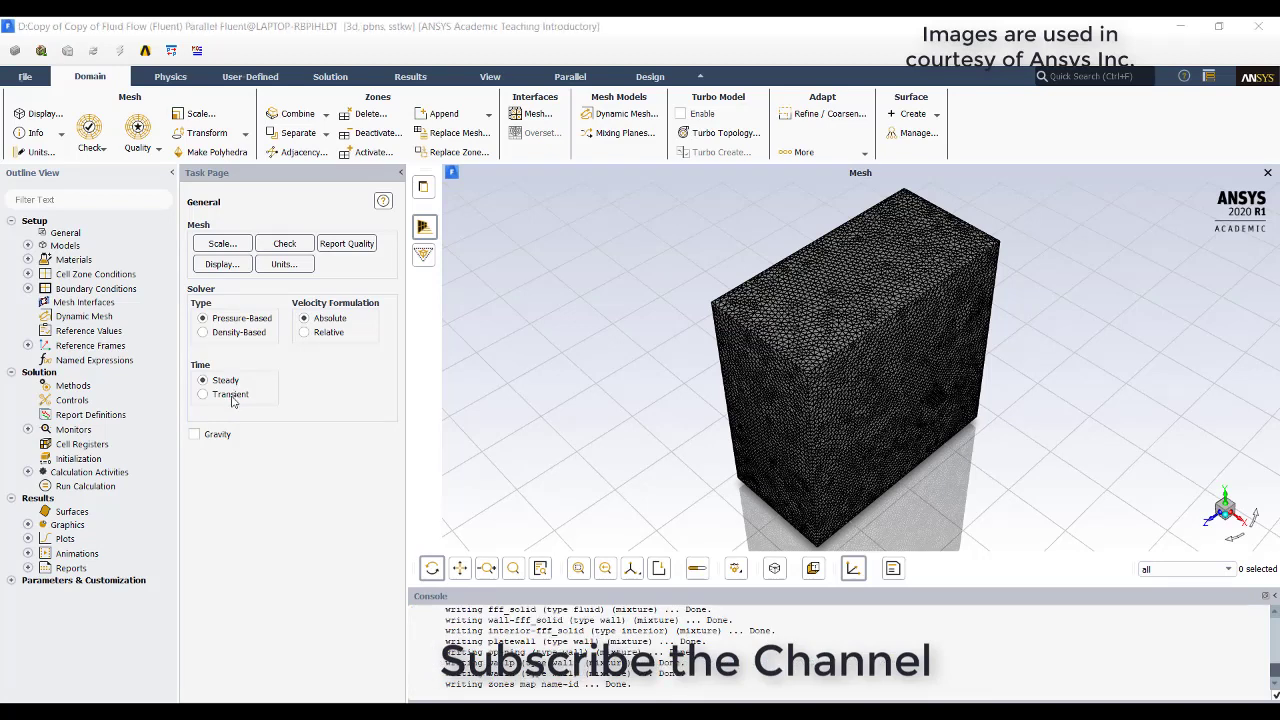
left_click(230, 396)
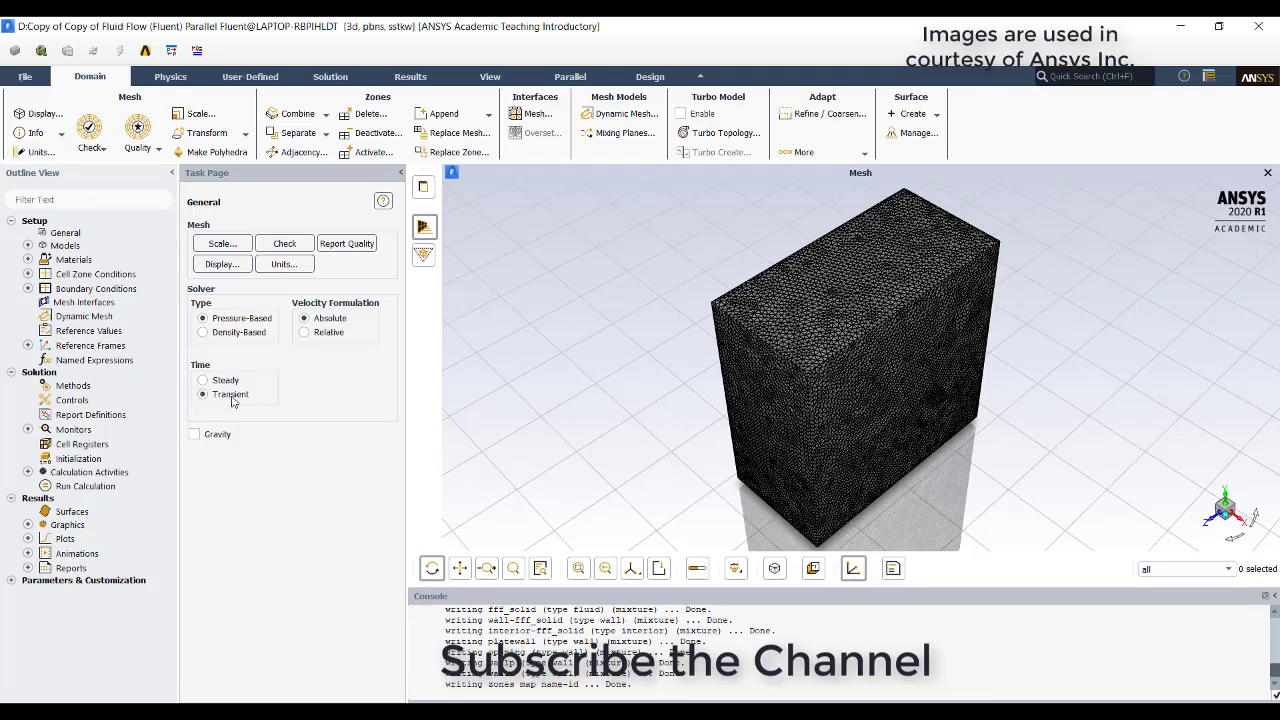
left_click(196, 436)
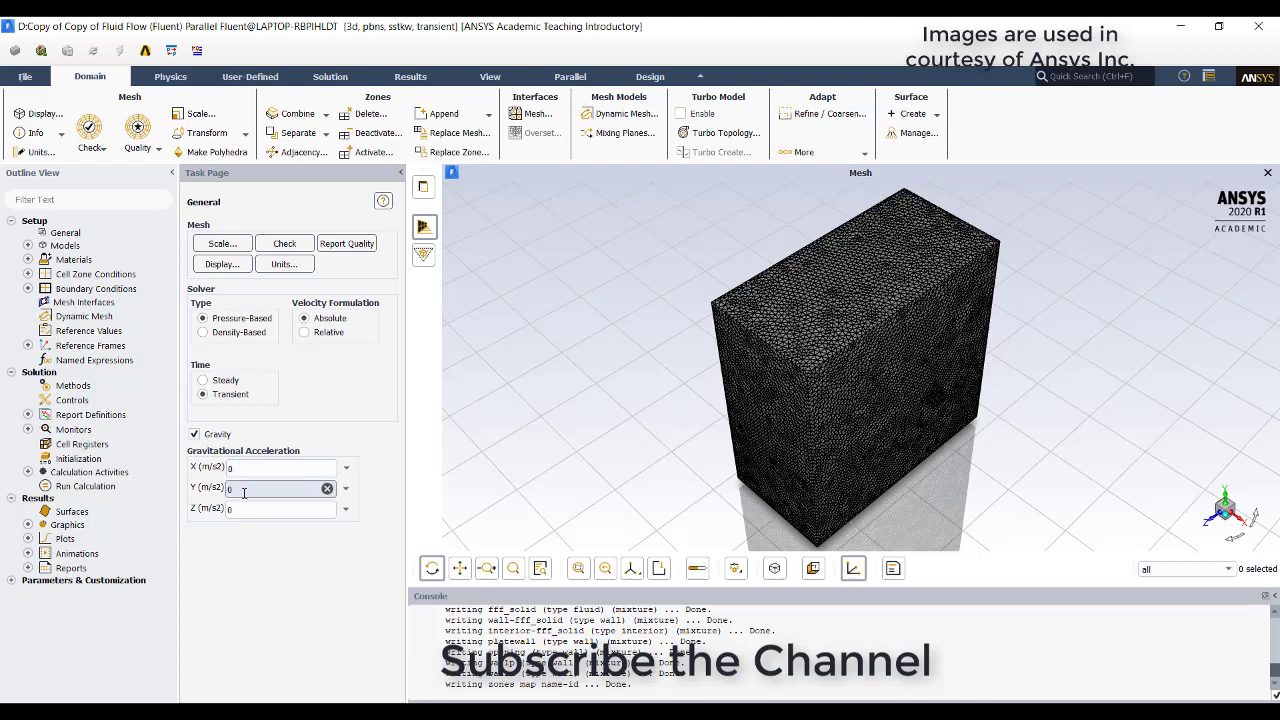
key("BackSpace")
type("9.81")
left_click(229, 489)
type("-")
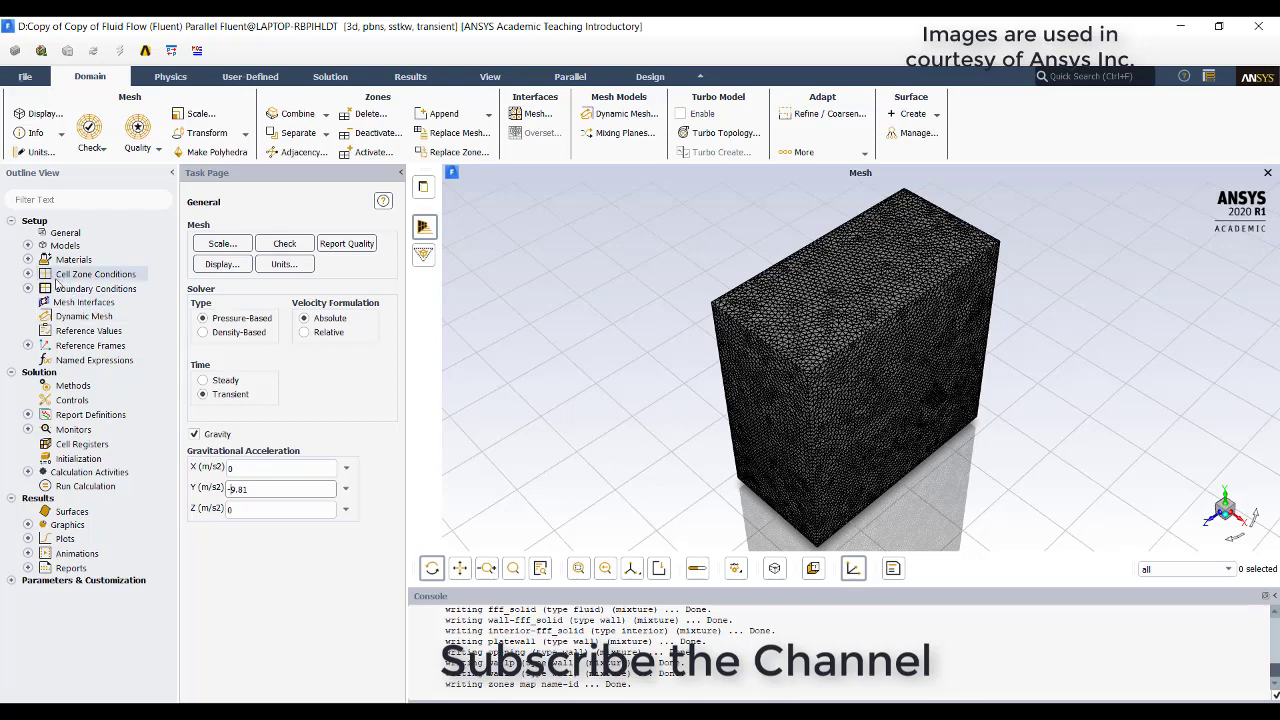
- Enable the Volume of Fluid multiphase model with Implicit Body Force and apply it
left_click(27, 246)
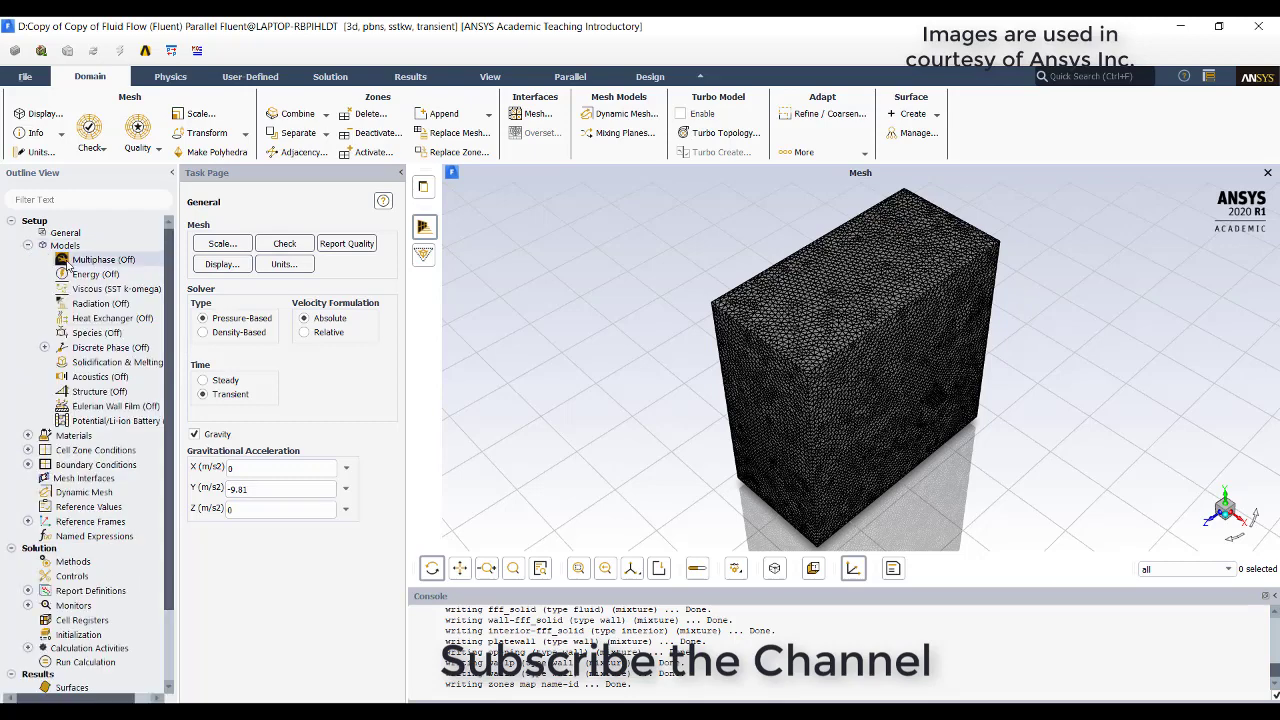
double_click(70, 261)
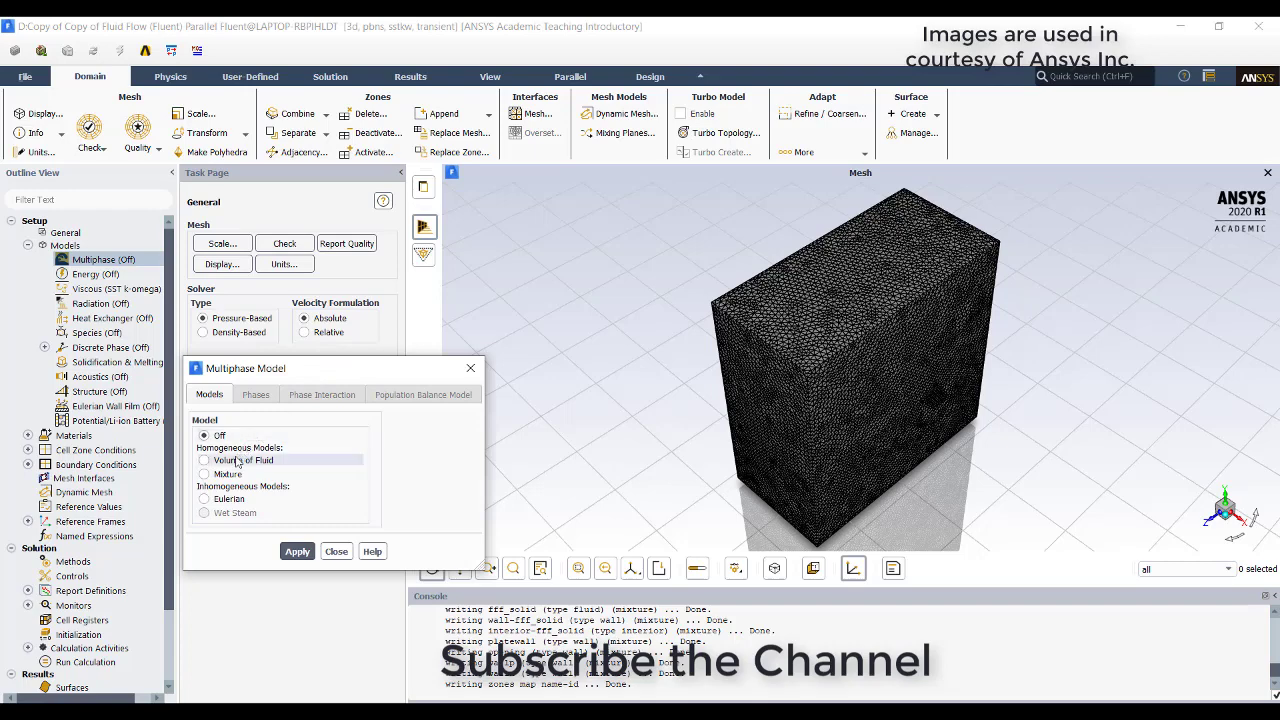
left_click(236, 461)
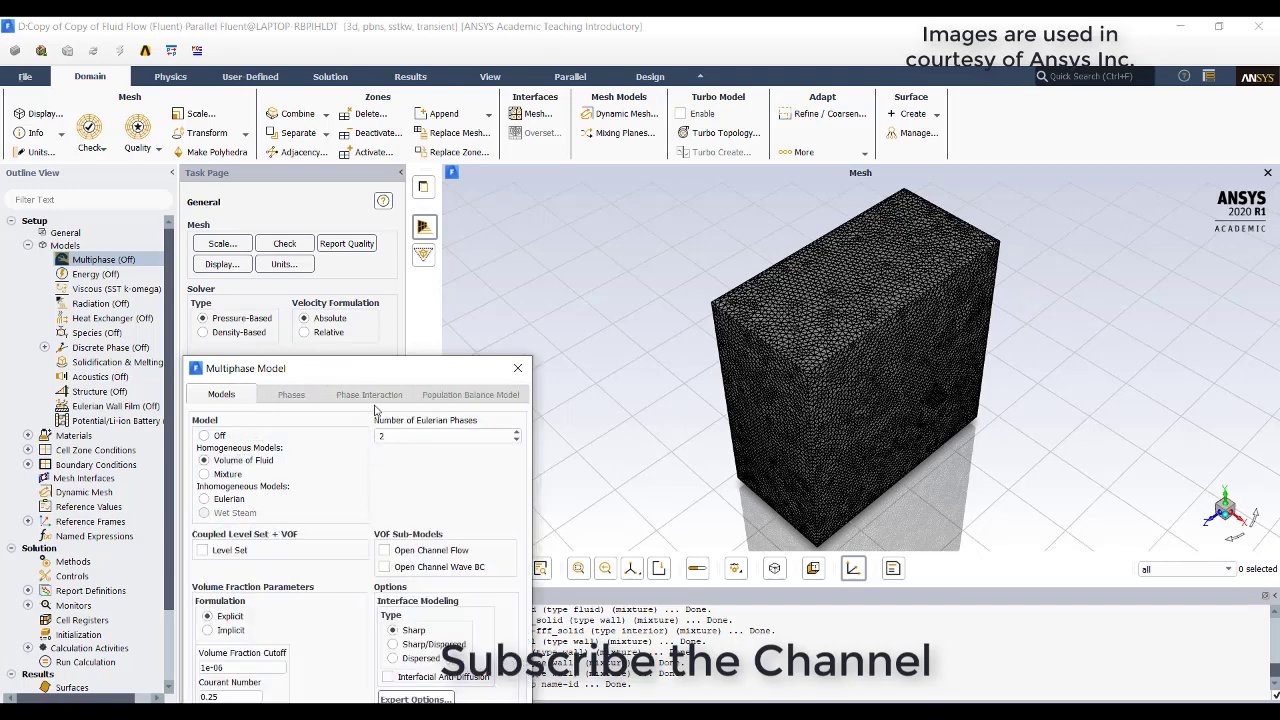
left_click_drag(381, 382, 362, 206)
left_click(184, 582)
left_click(302, 620)
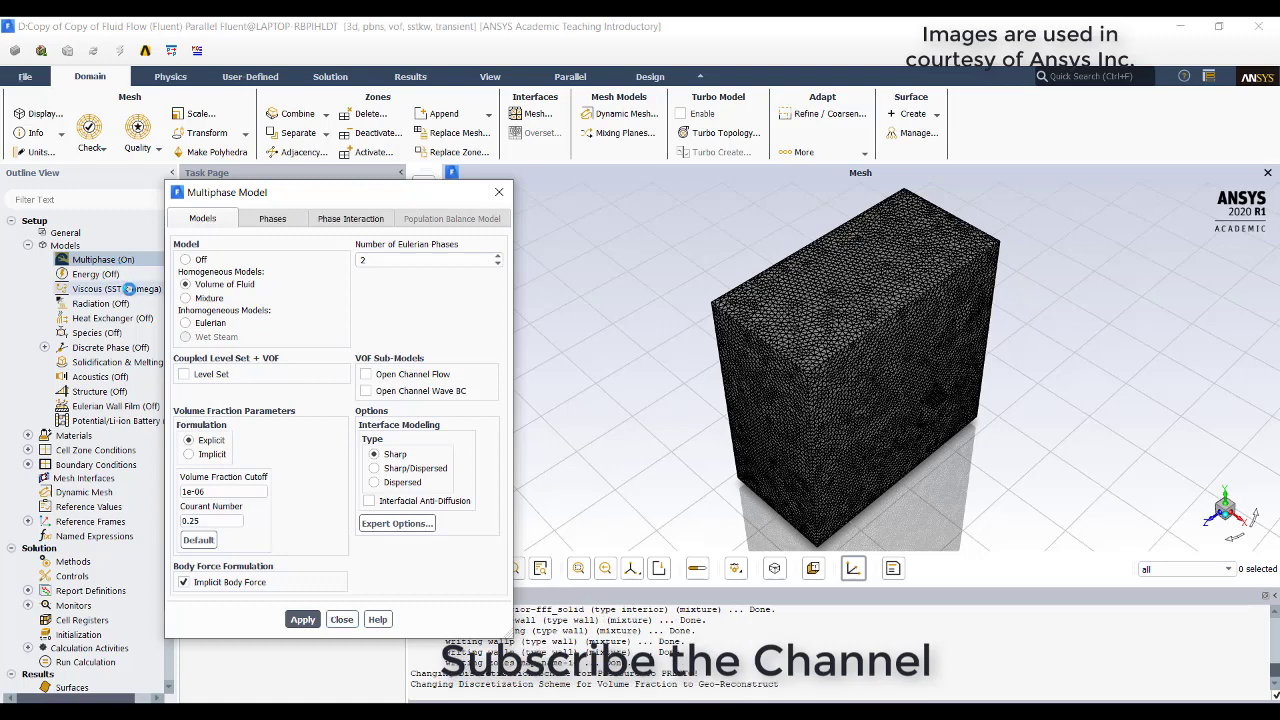
- Set the viscous model to Laminar and close the multiphase model settings
left_click(130, 290)
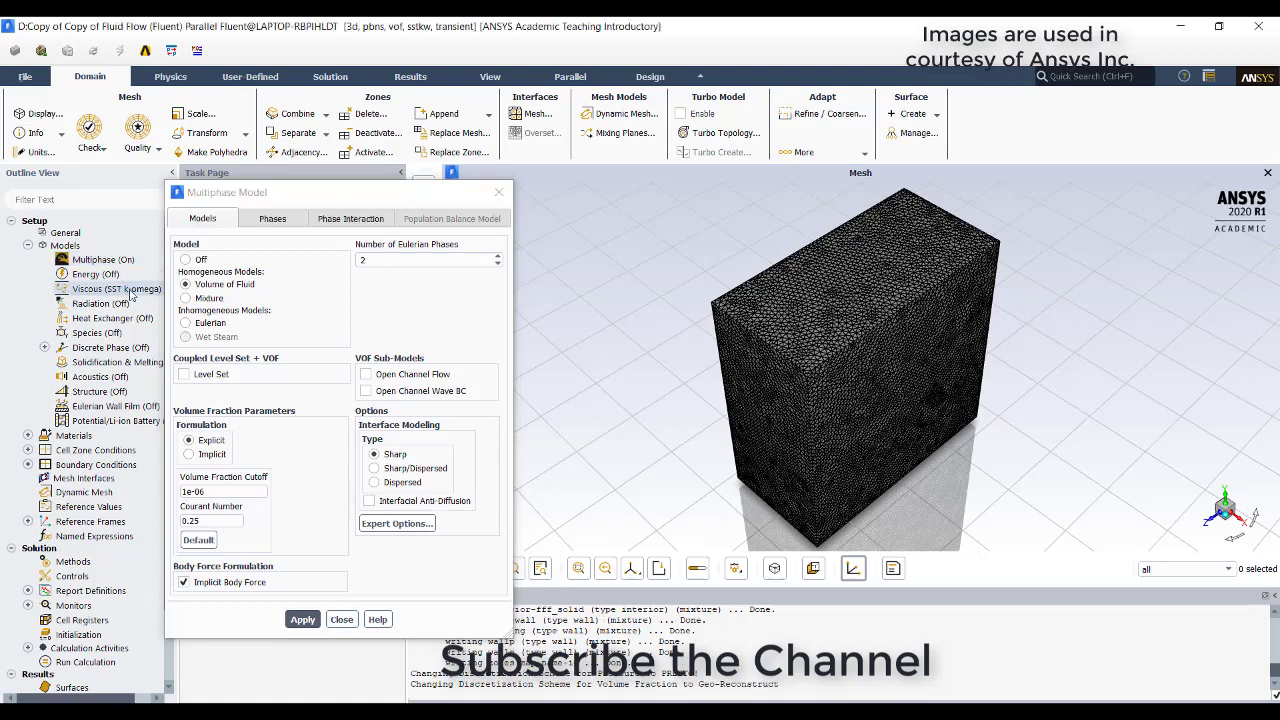
double_click(130, 290)
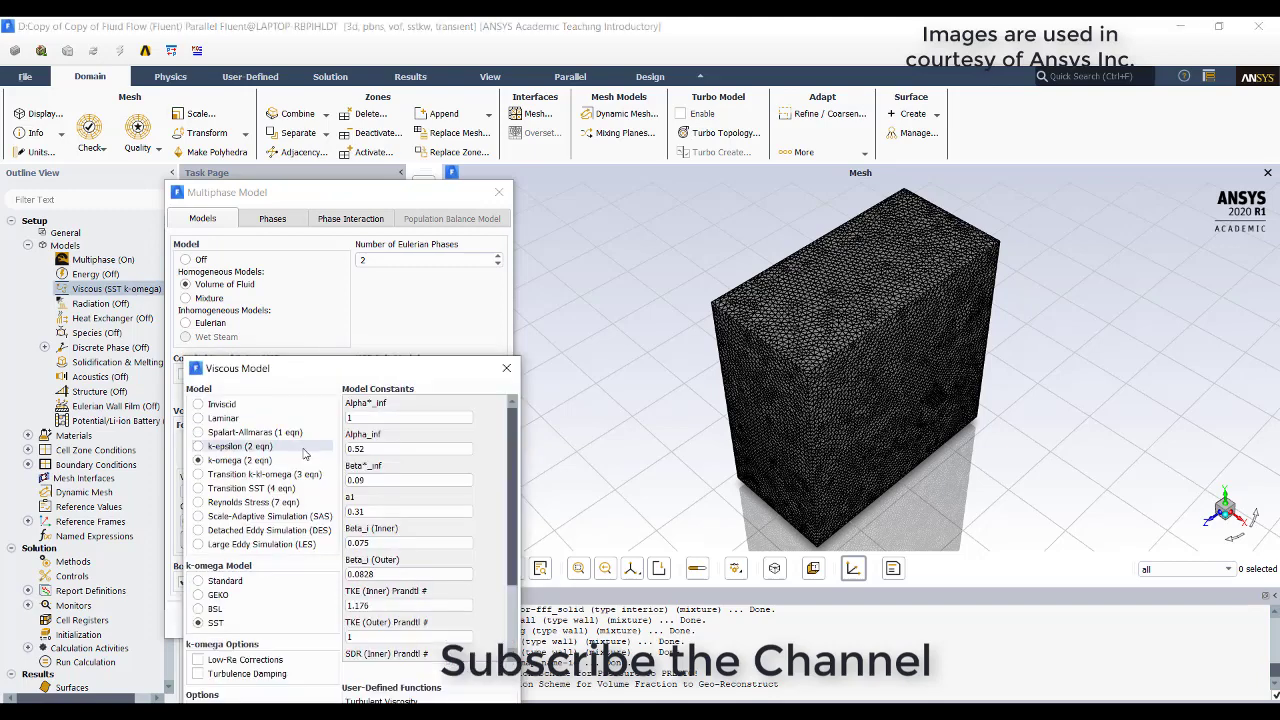
left_click(224, 418)
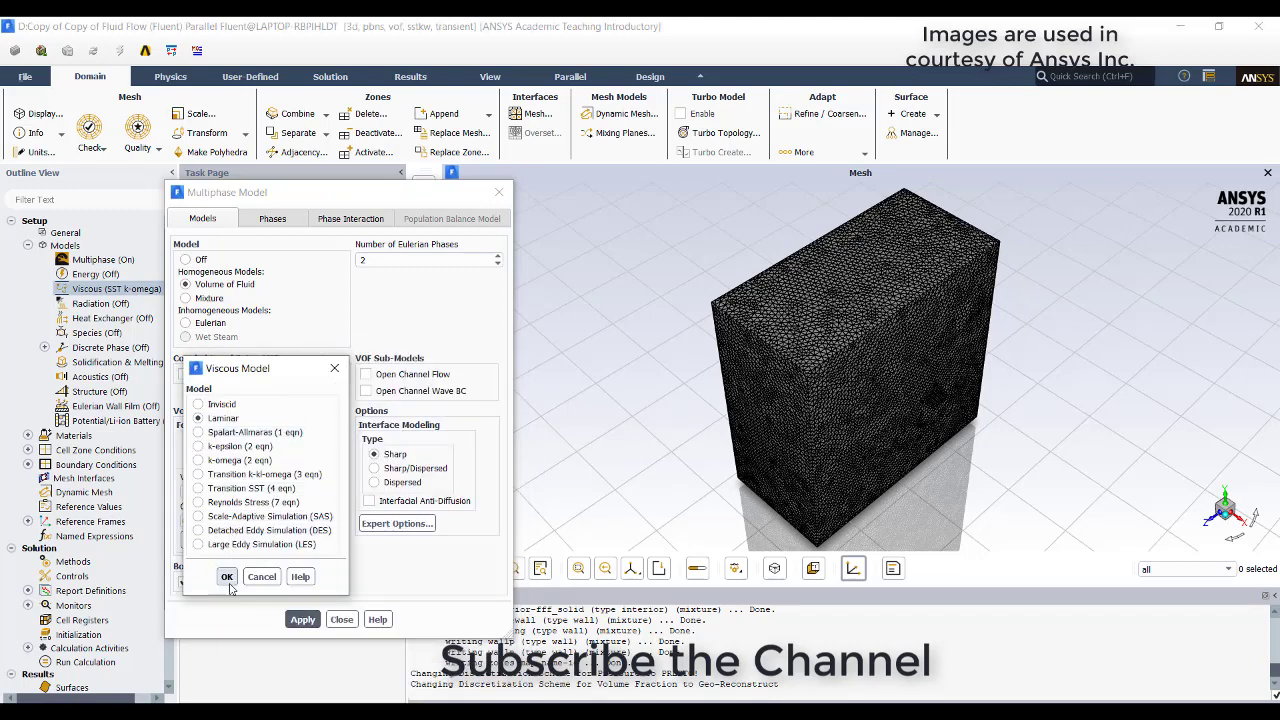
left_click(227, 577)
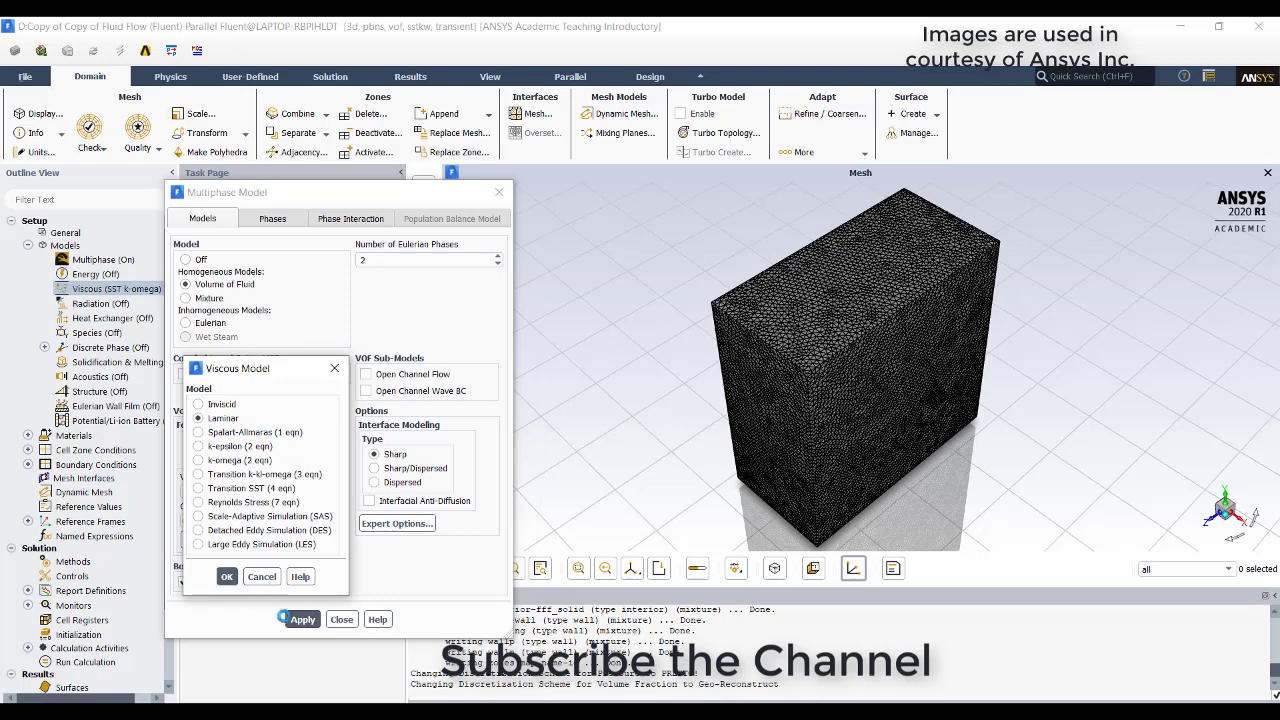
left_click(340, 619)
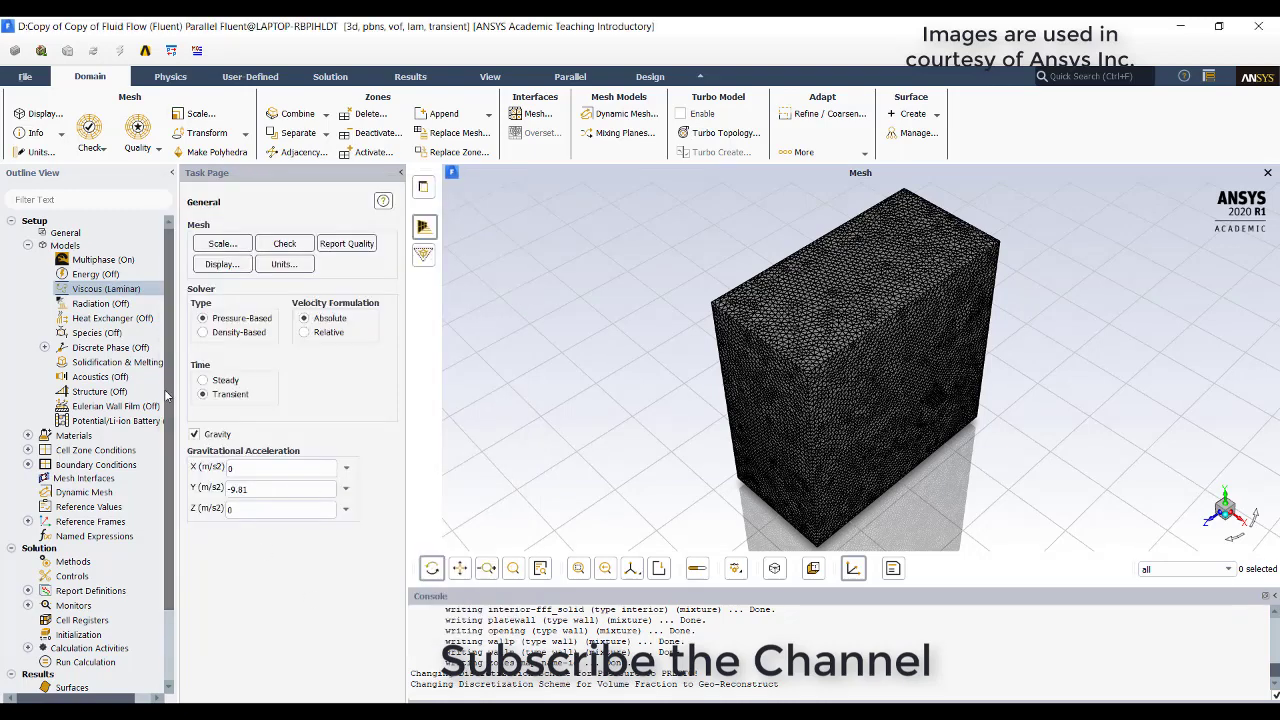
- Enable the Potential Equation in the Potential/Li-ion Battery model and acknowledge the material properties notice
scroll(160, 392, "down", 1)
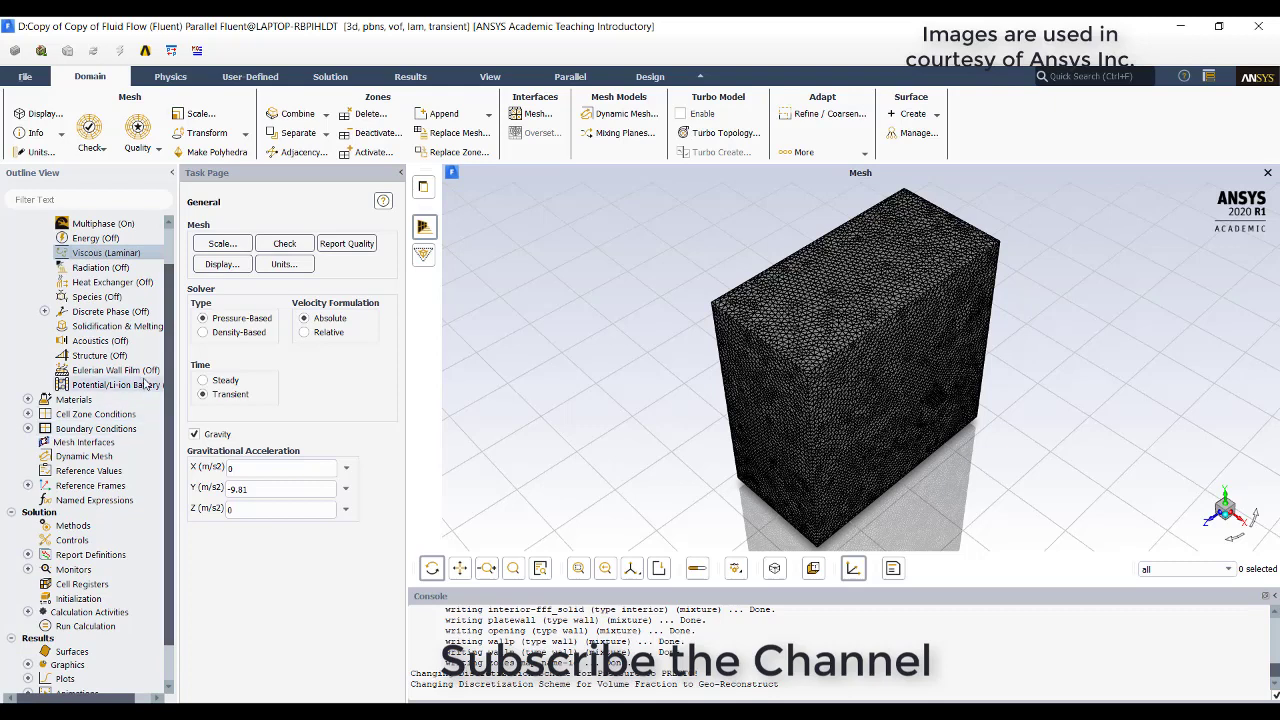
left_click(139, 386)
double_click(139, 386)
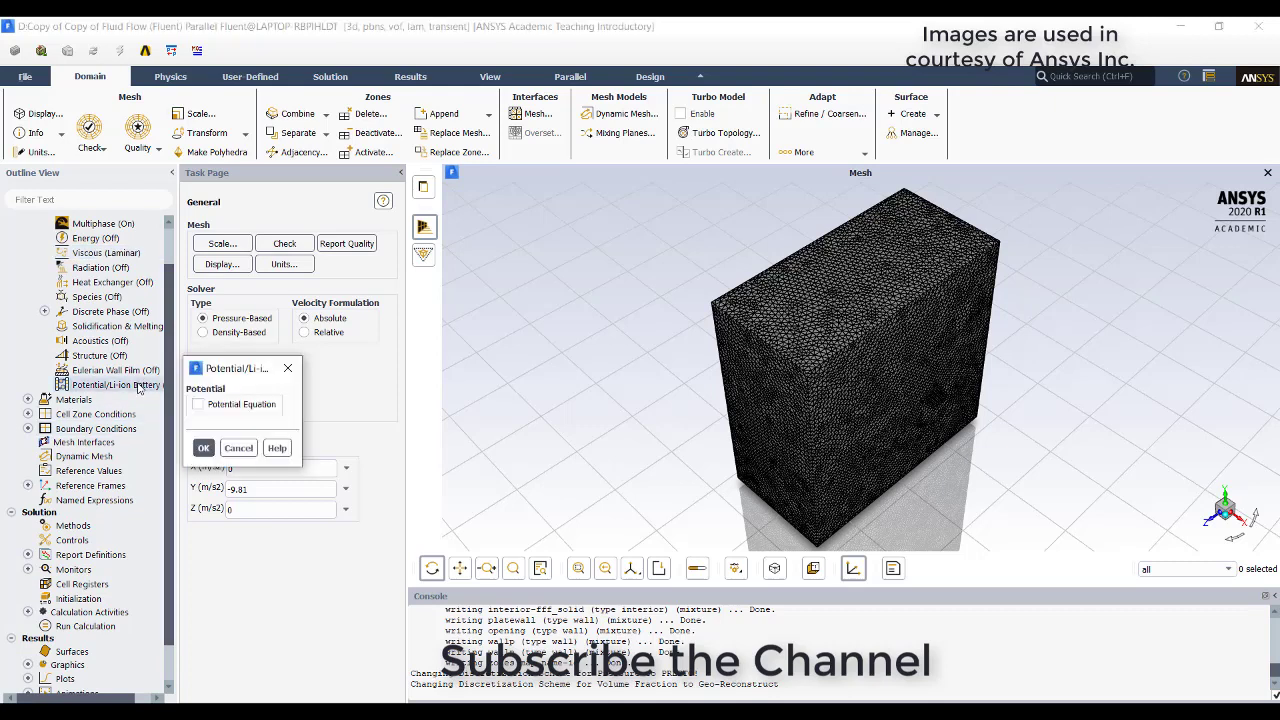
left_click(214, 403)
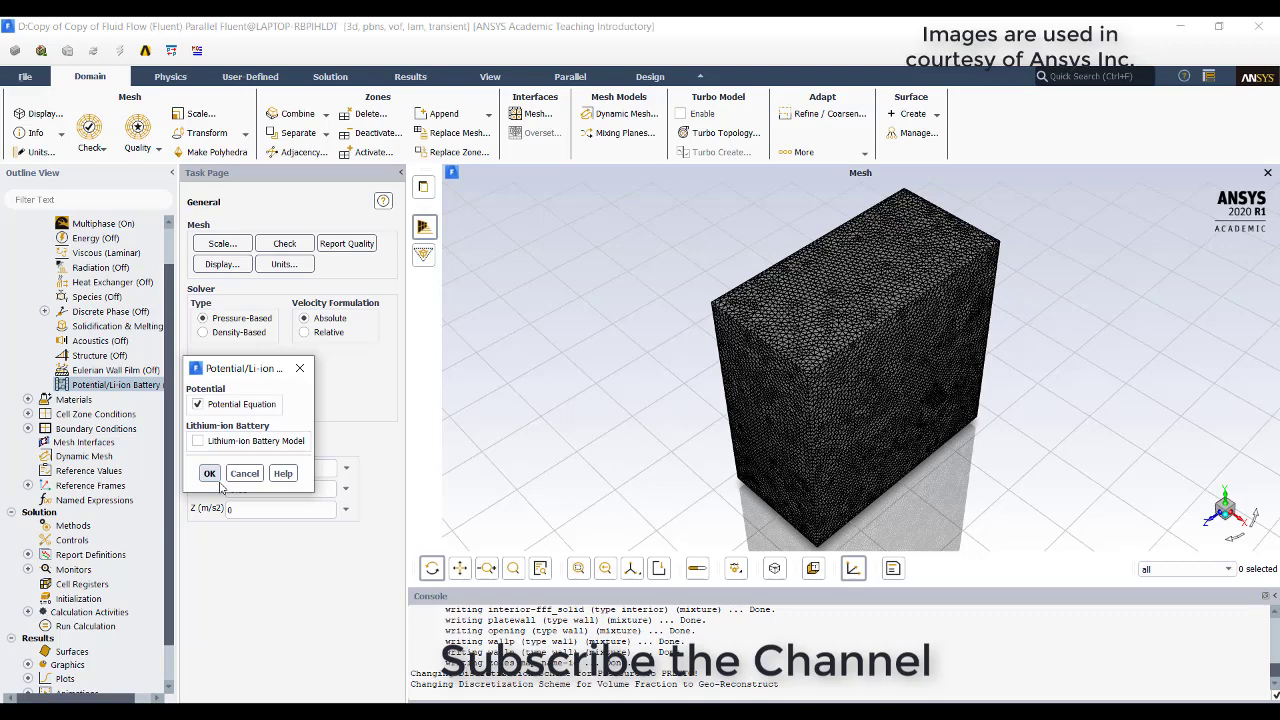
left_click(210, 474)
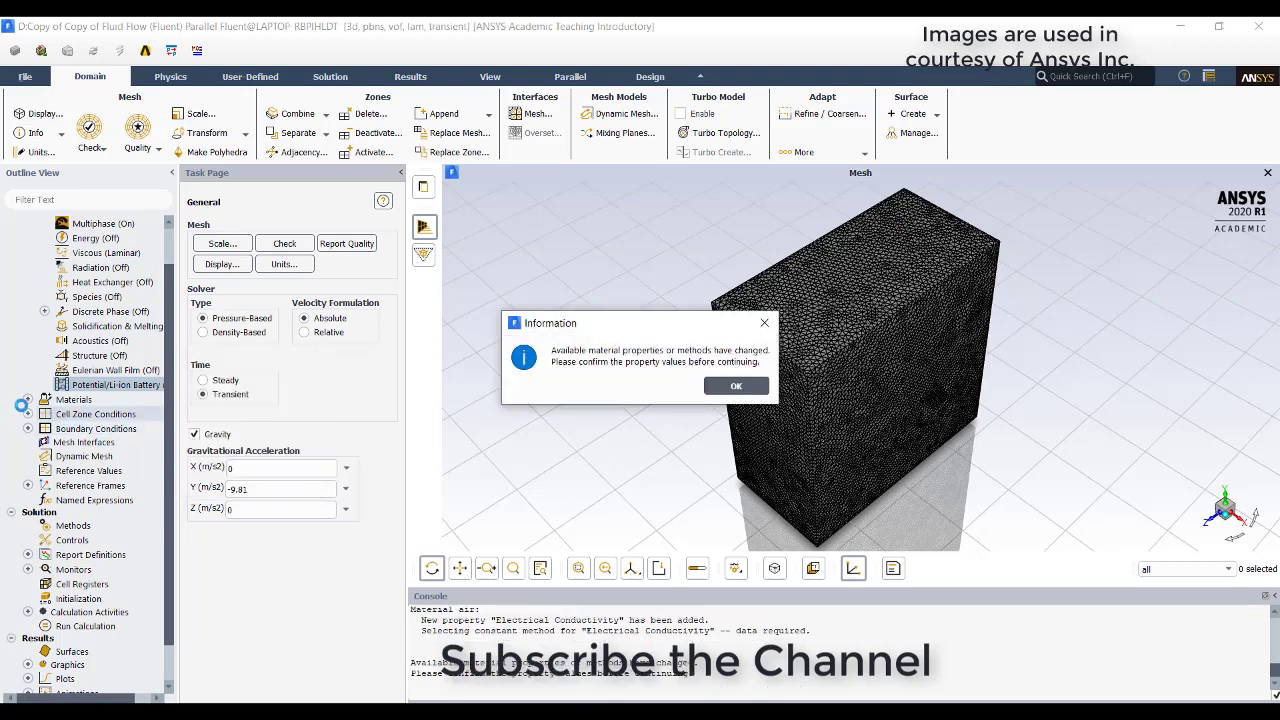
left_click(736, 386)
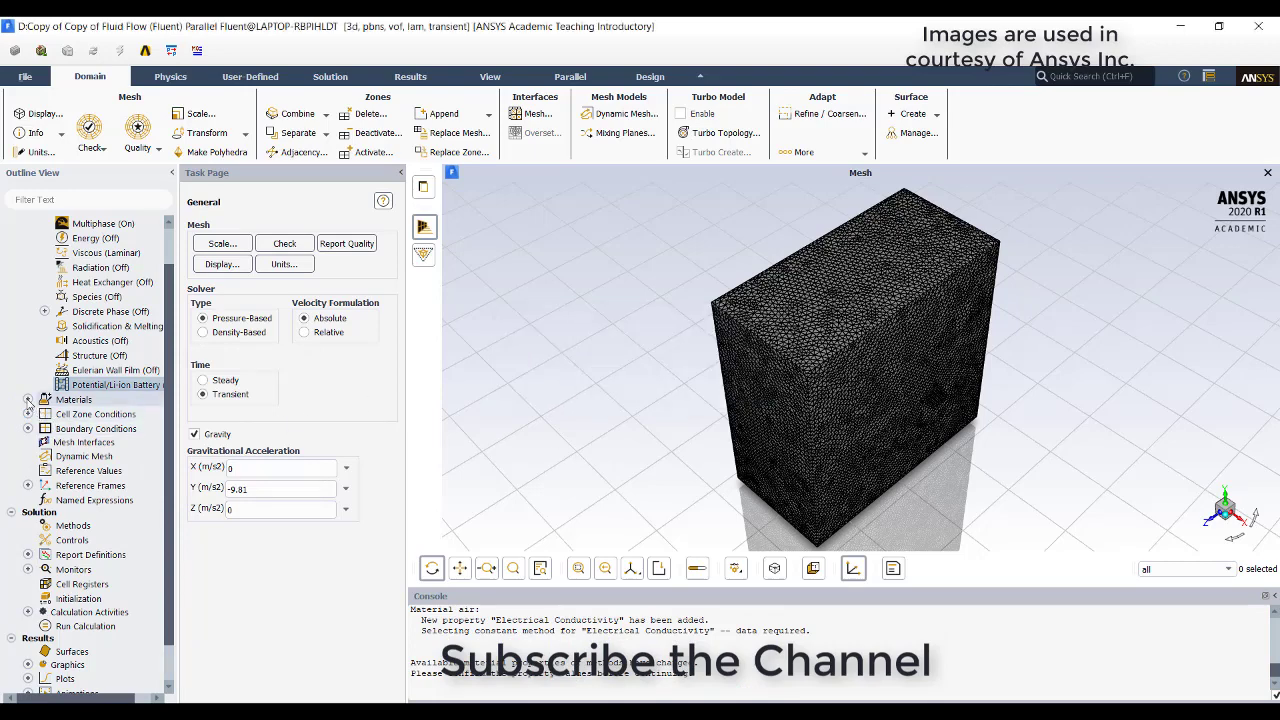
- Copy water-liquid (h2o<l>) from the Fluent database into the case's fluid materials
left_click(28, 399)
double_click(70, 400)
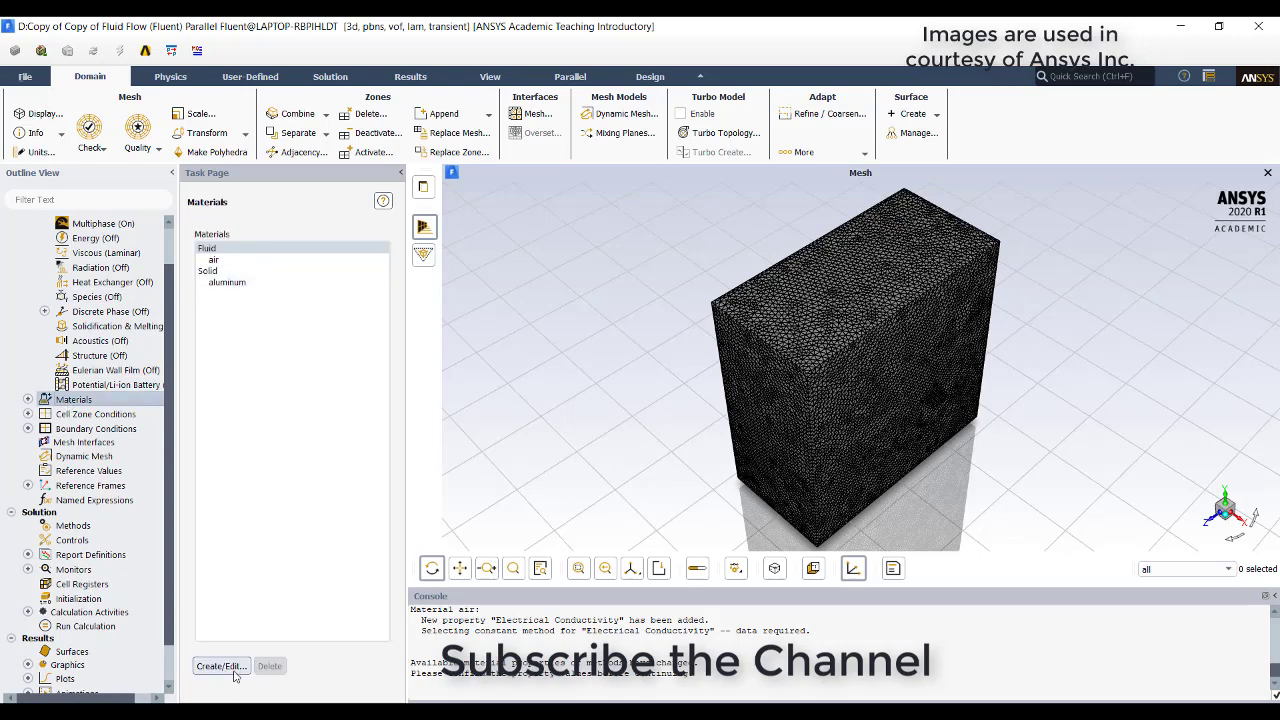
left_click(222, 666)
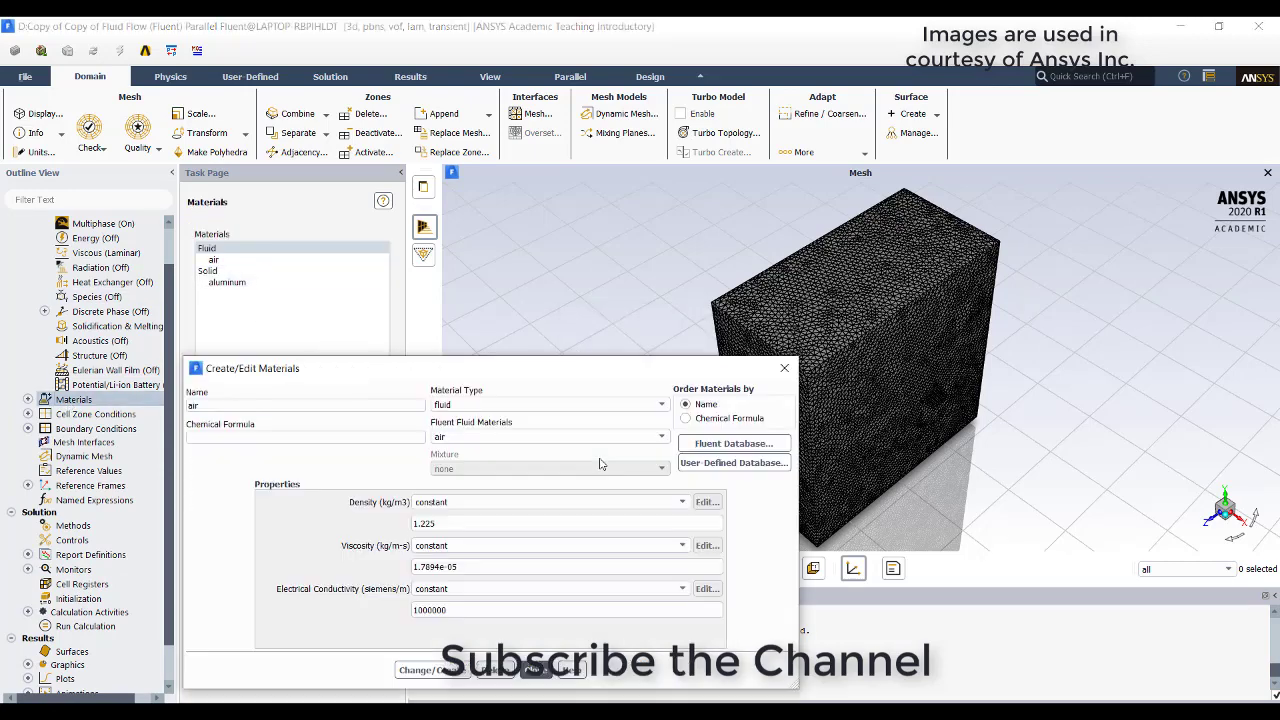
left_click(702, 446)
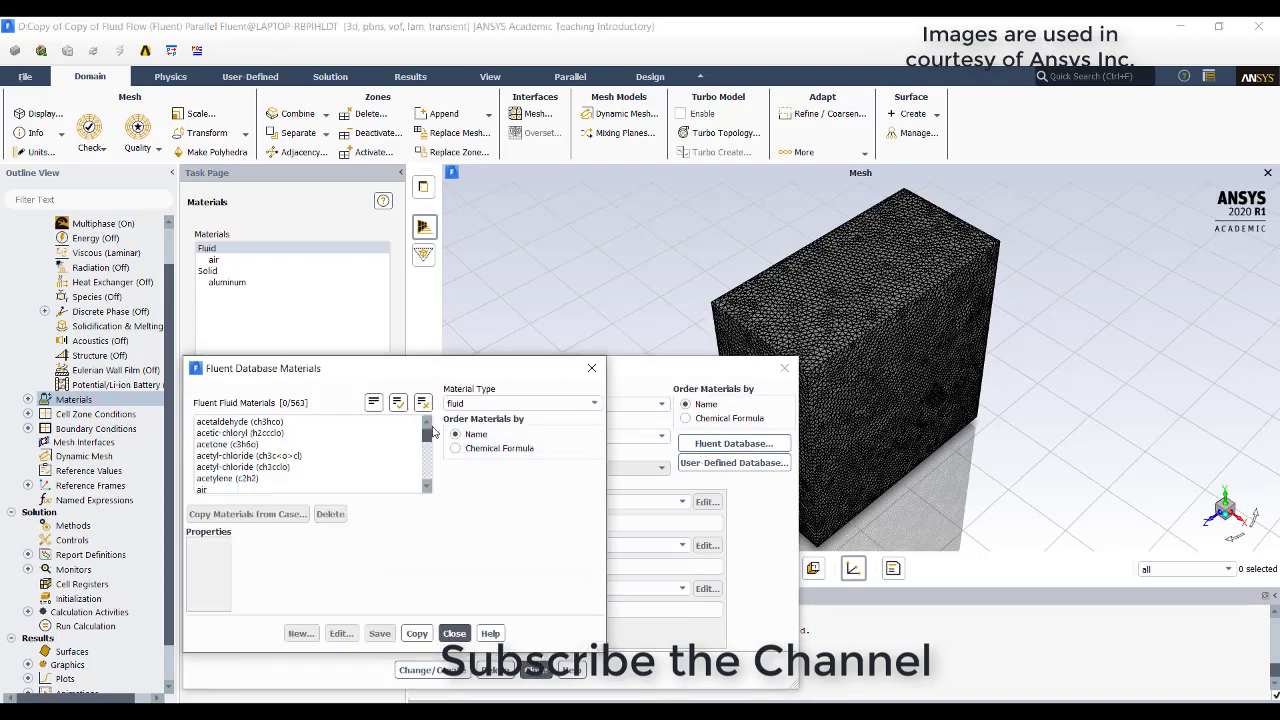
left_click_drag(426, 441, 320, 470)
left_click(313, 457)
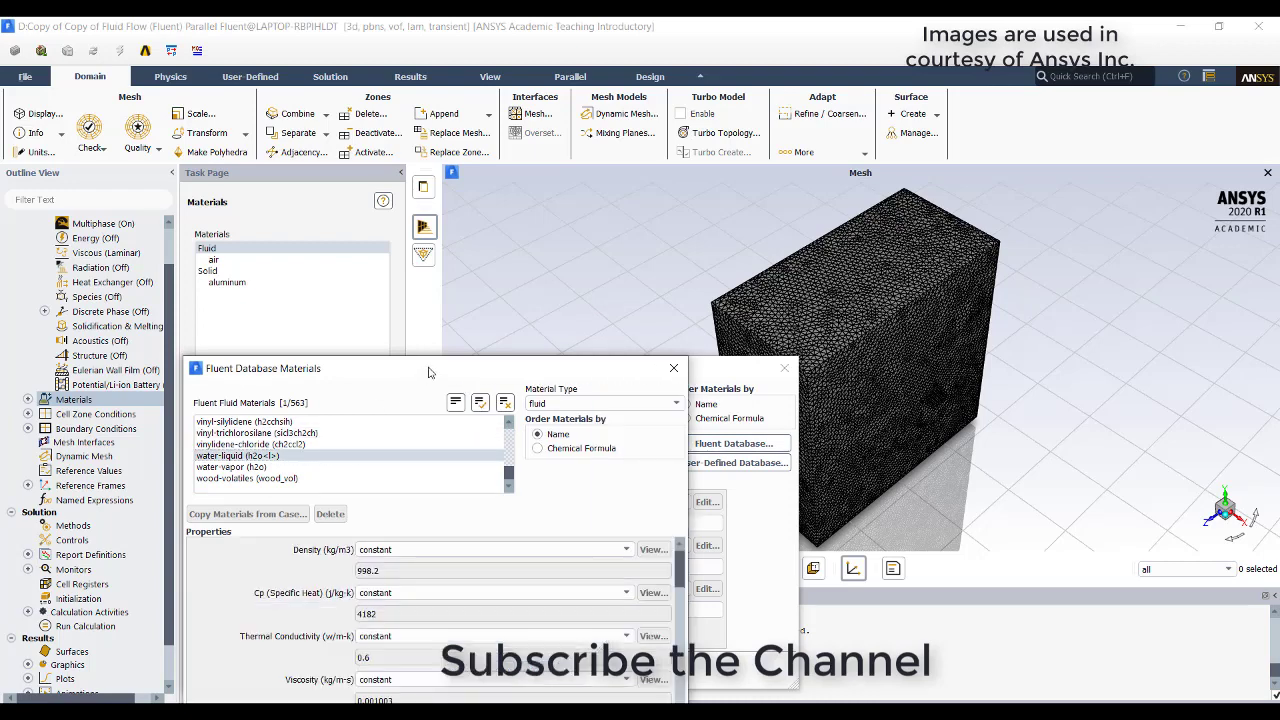
left_click_drag(428, 372, 407, 222)
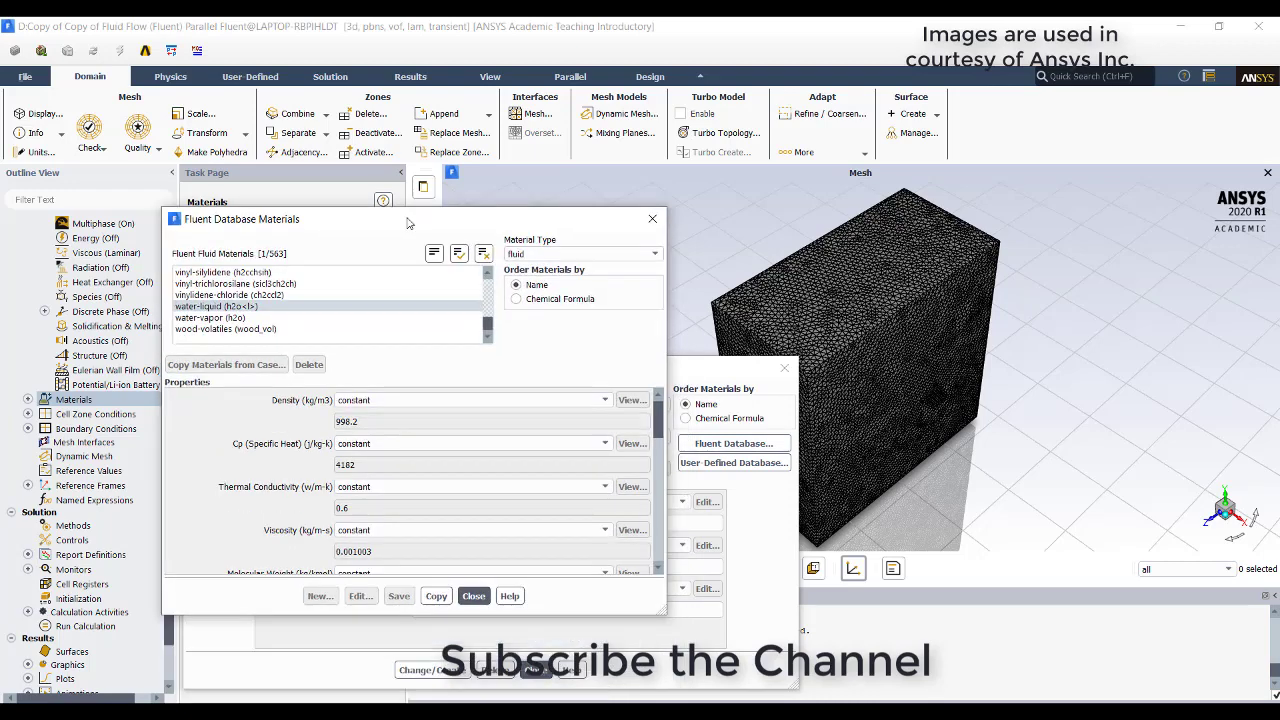
left_click(436, 595)
left_click(473, 597)
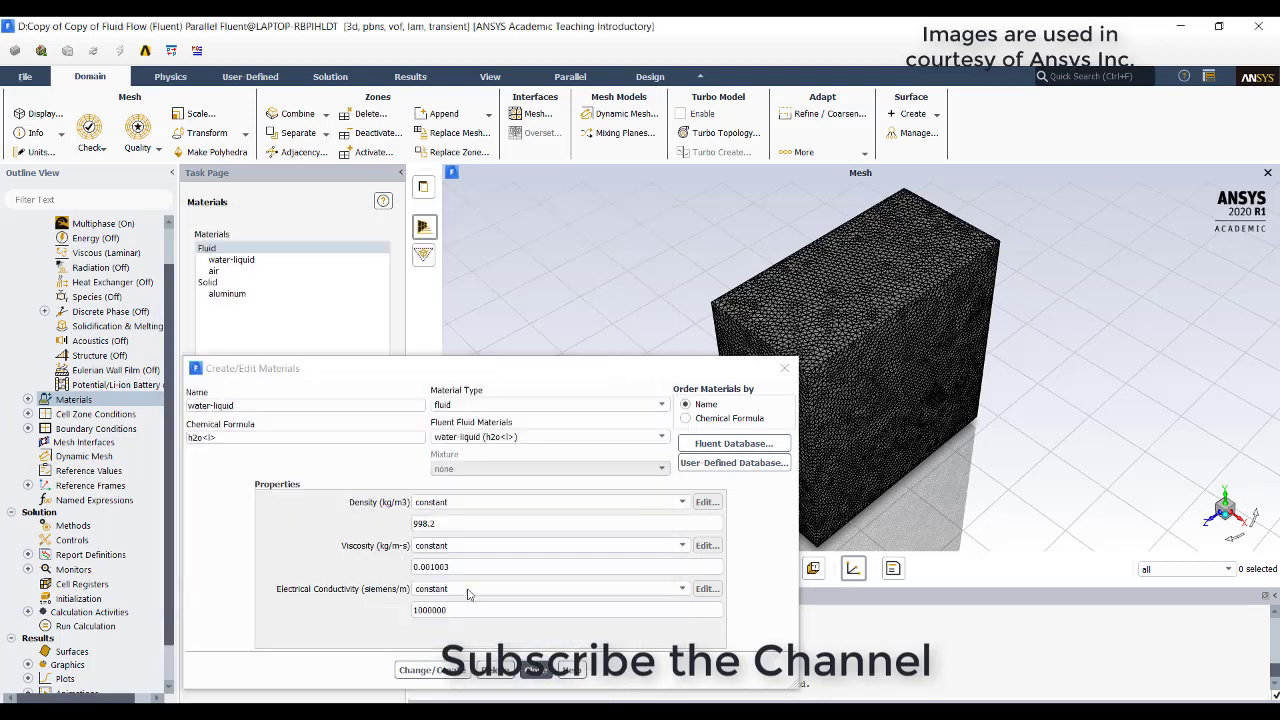
left_click(535, 669)
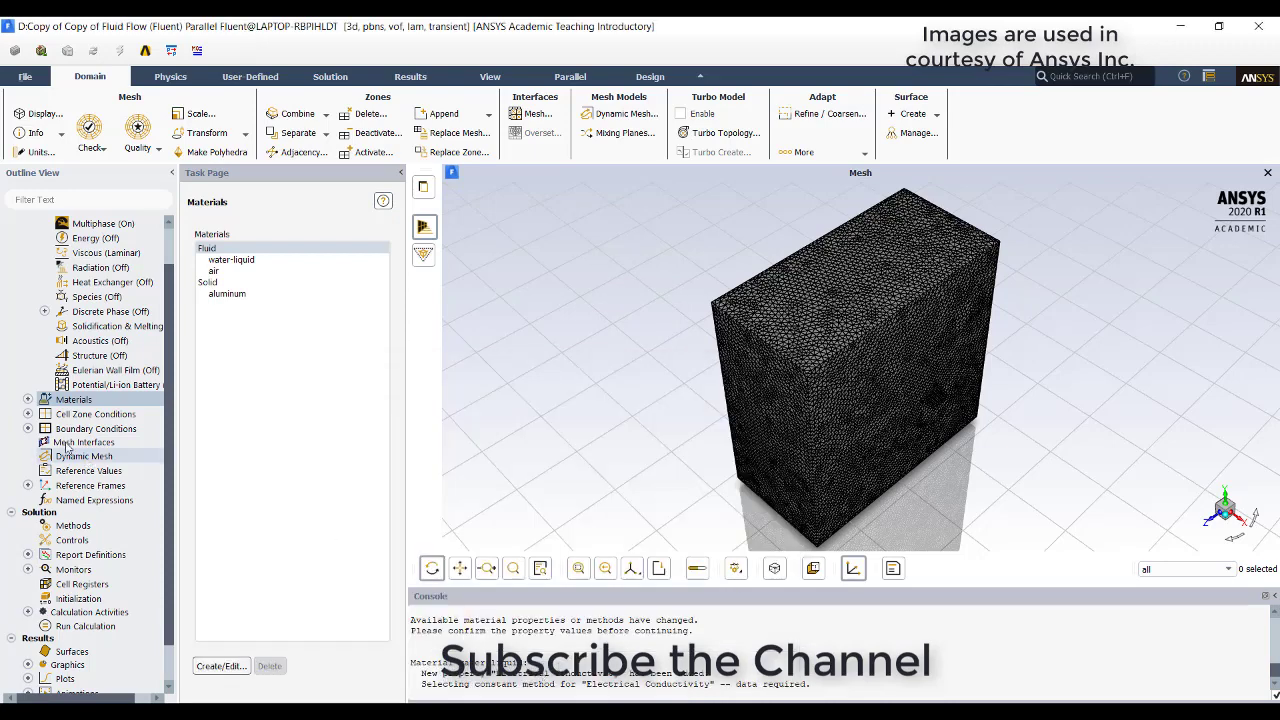
- Set the wallp boundary's potential condition to Specified Value with a potential of 100 volts
left_click(29, 428)
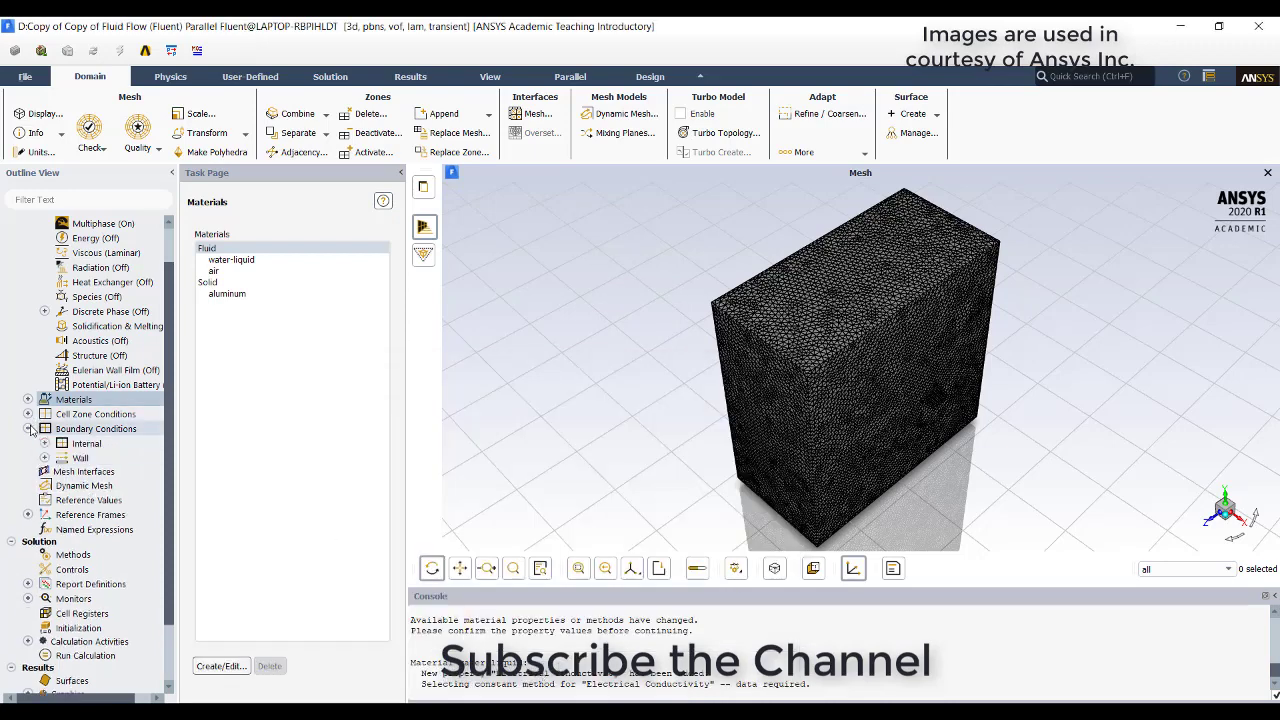
left_click(44, 457)
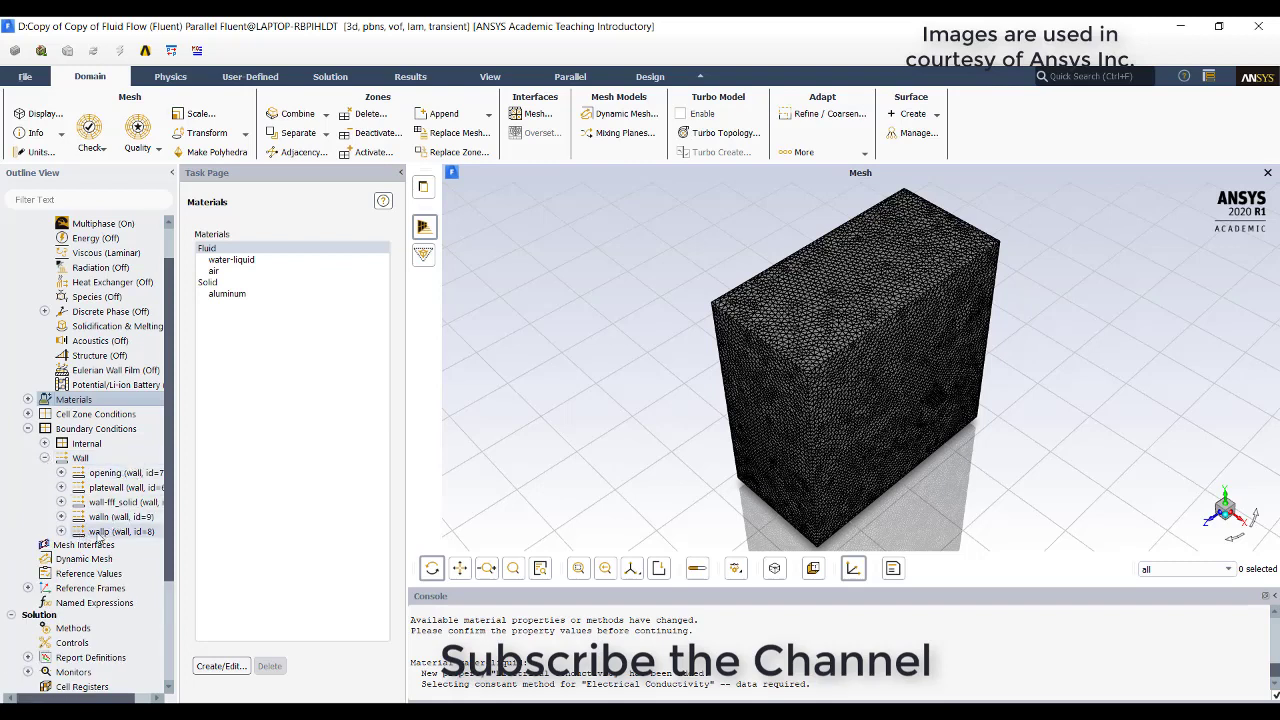
double_click(99, 533)
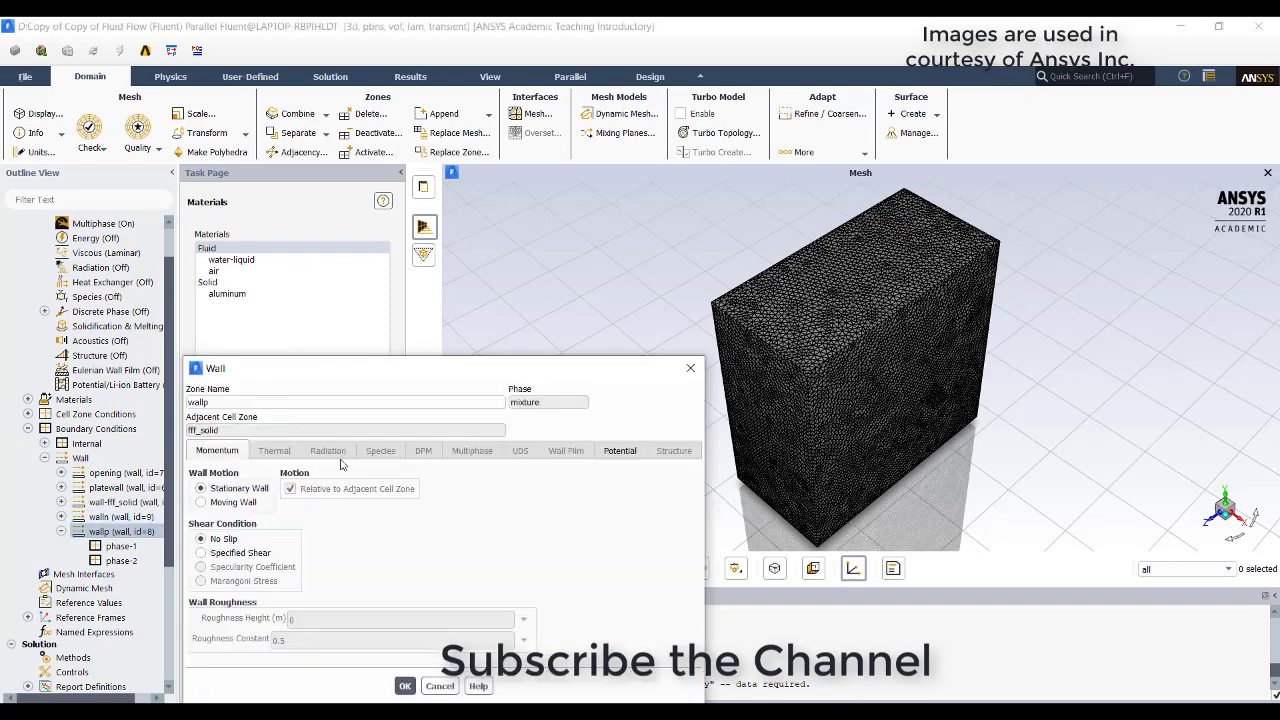
left_click(601, 451)
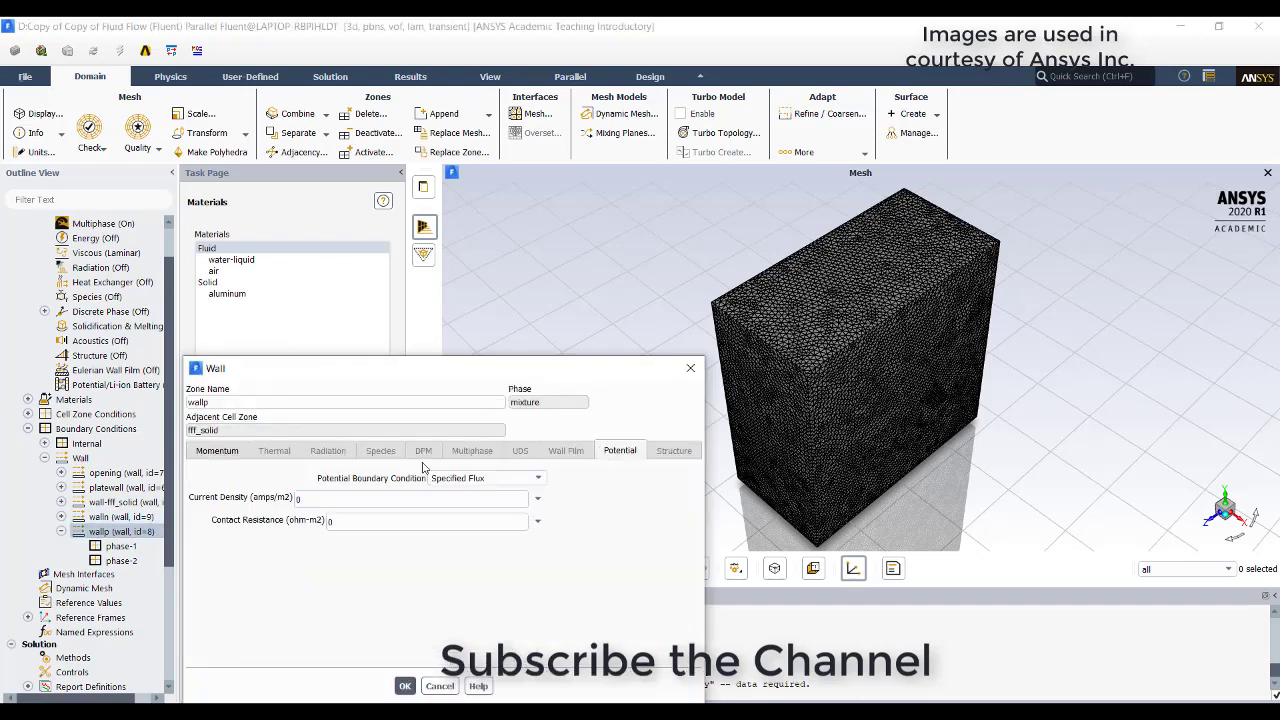
left_click(452, 480)
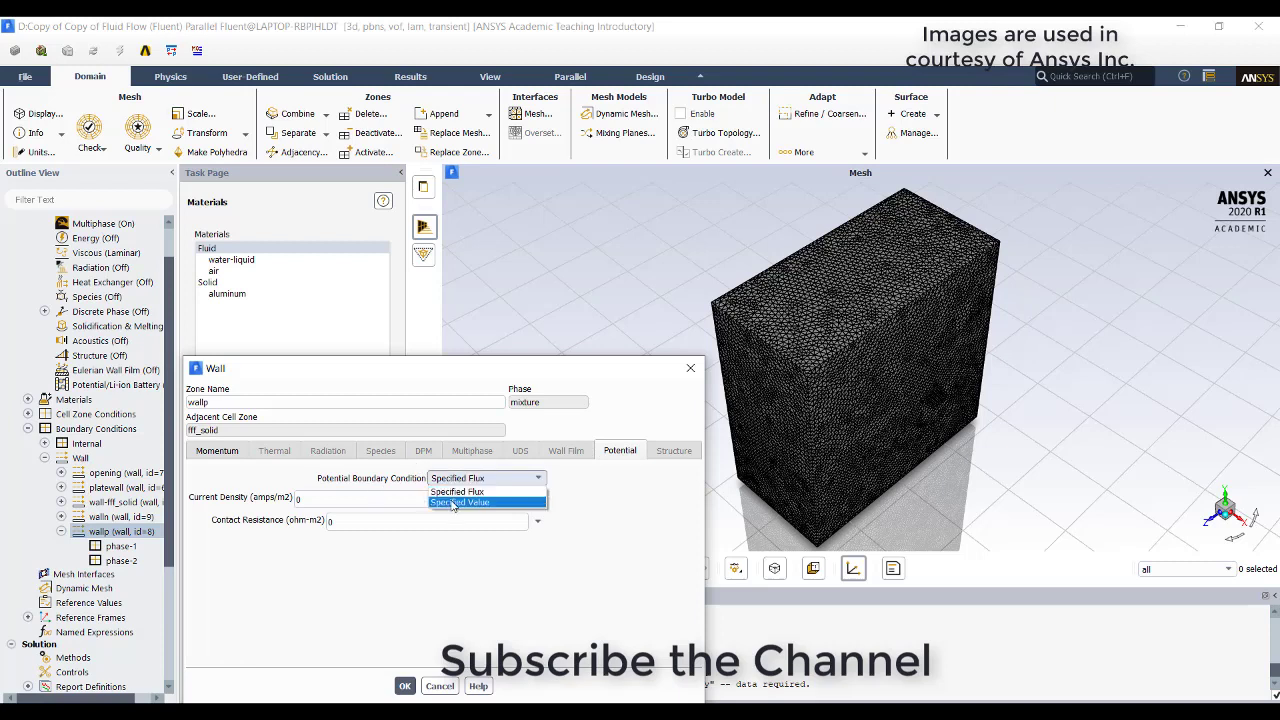
left_click(452, 503)
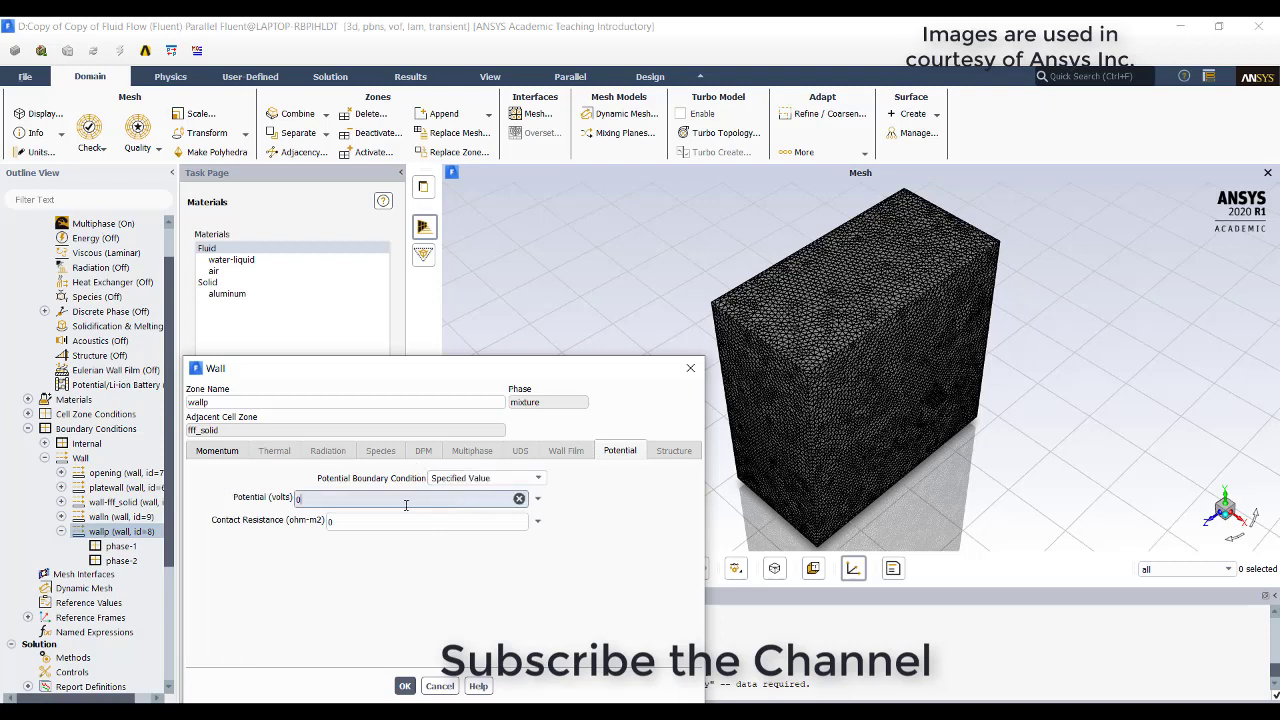
double_click(406, 505)
type("100")
left_click(405, 686)
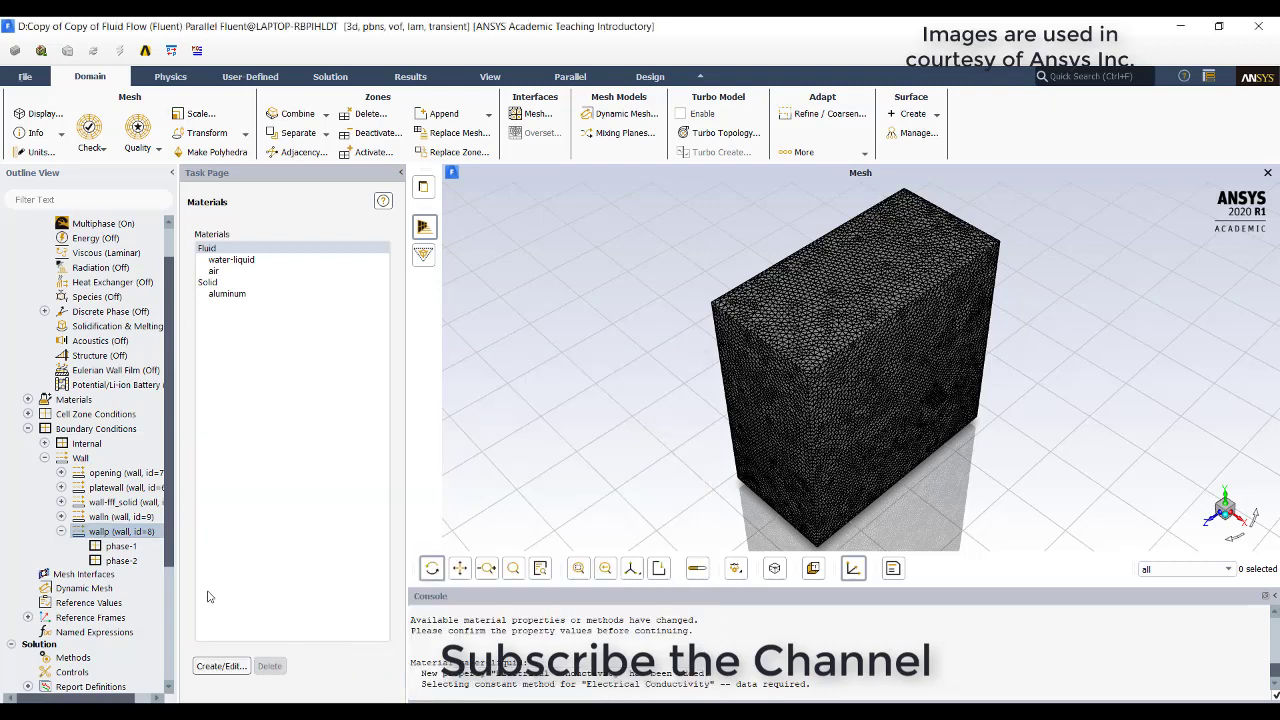
- Set the walln boundary's potential condition to Specified Value with a potential of 0 volts
double_click(145, 520)
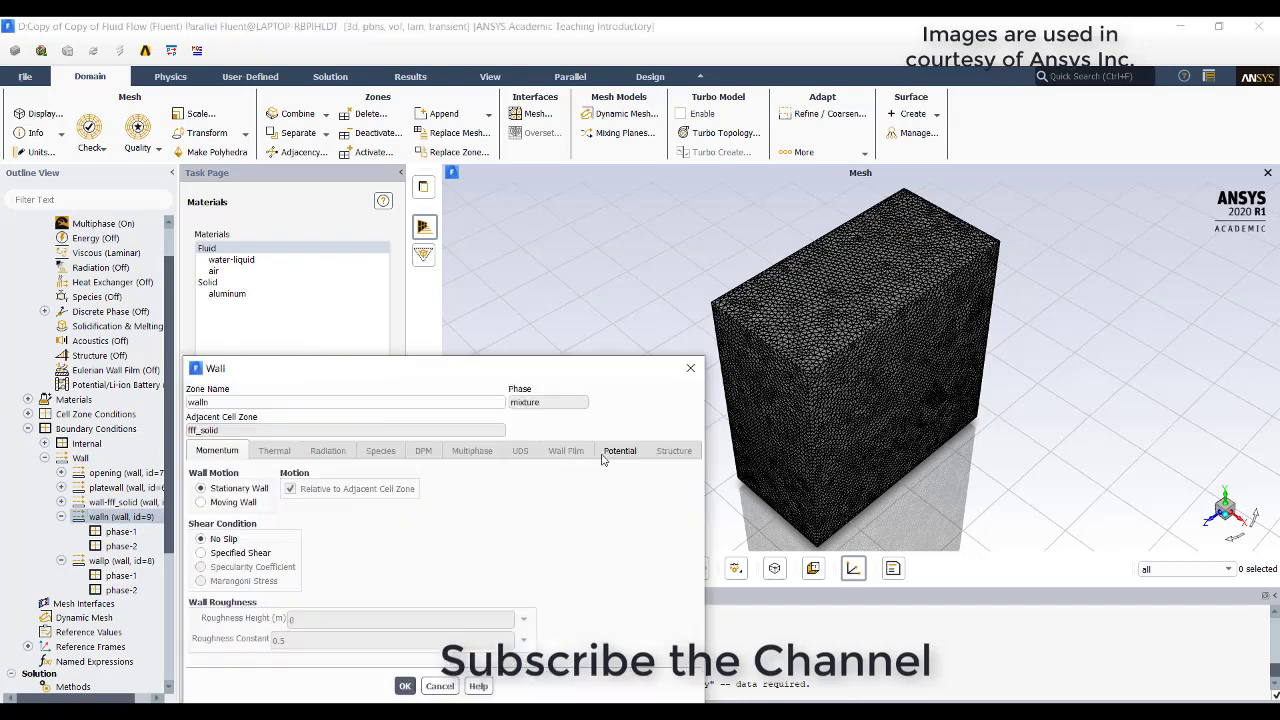
left_click(606, 455)
left_click(482, 482)
left_click(478, 502)
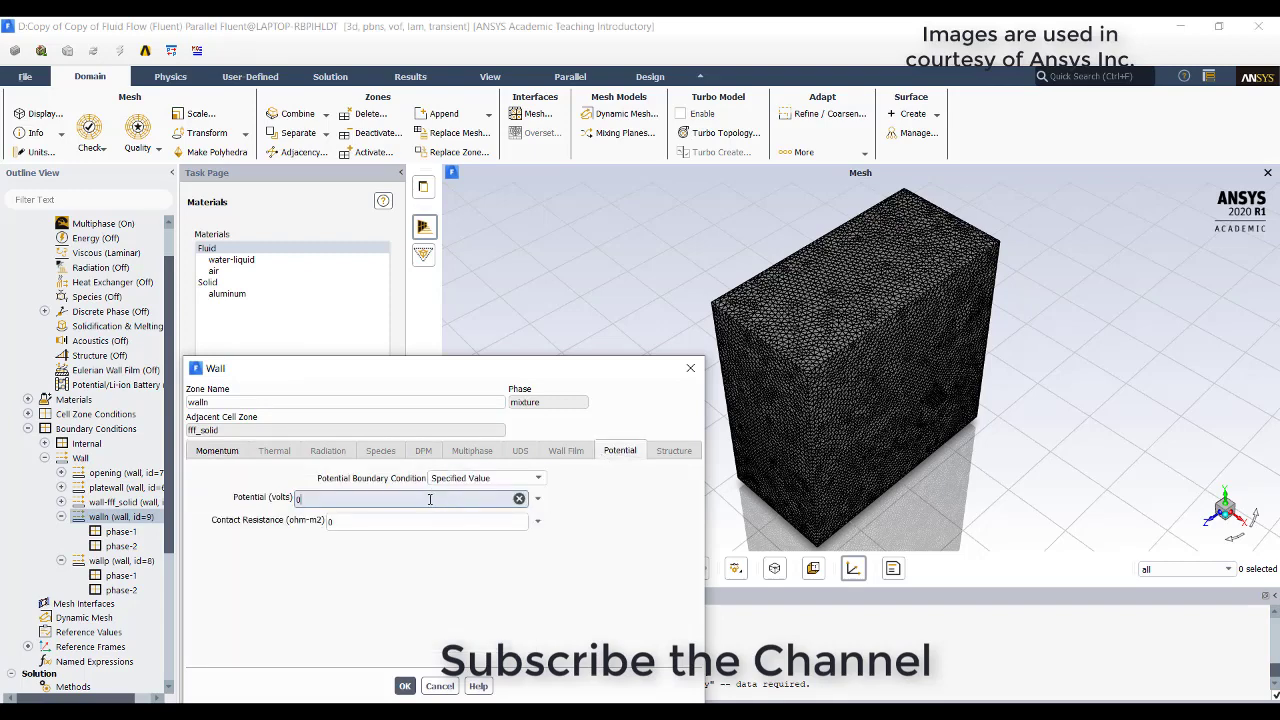
left_click(404, 686)
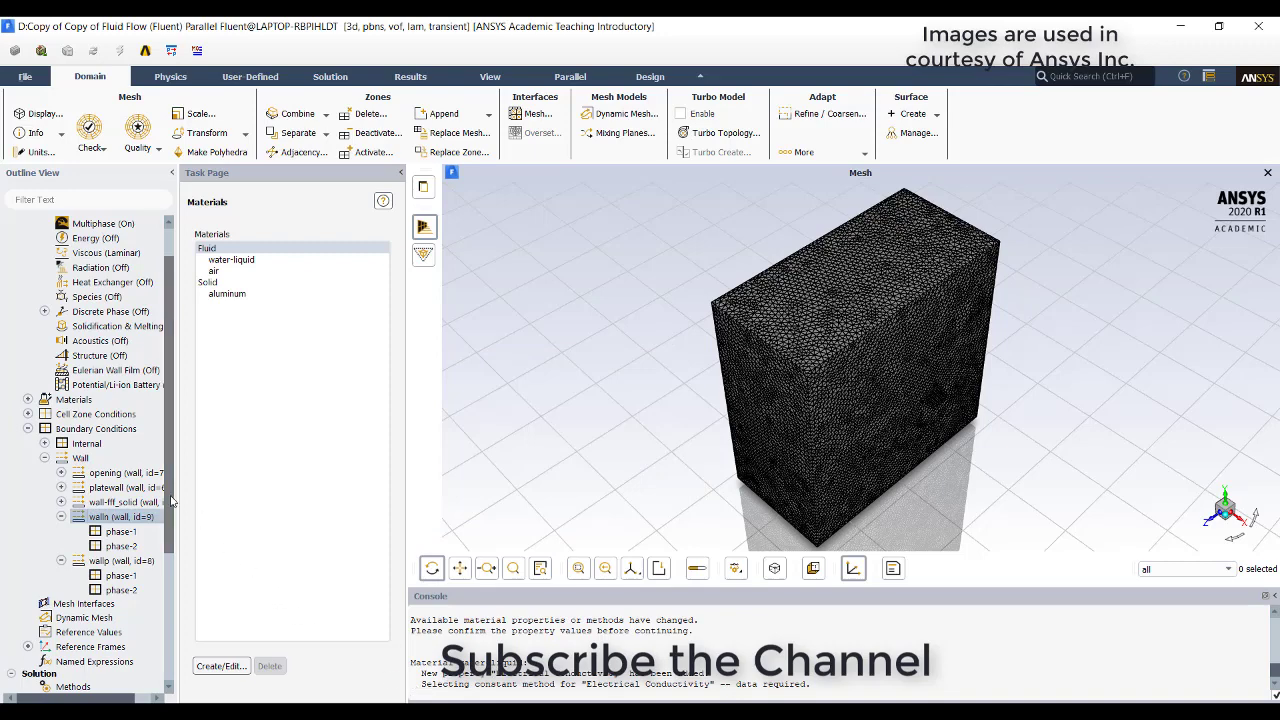
- Display the mesh of wallp alone, and with walln added, to check where both boundaries lie
double_click(118, 429)
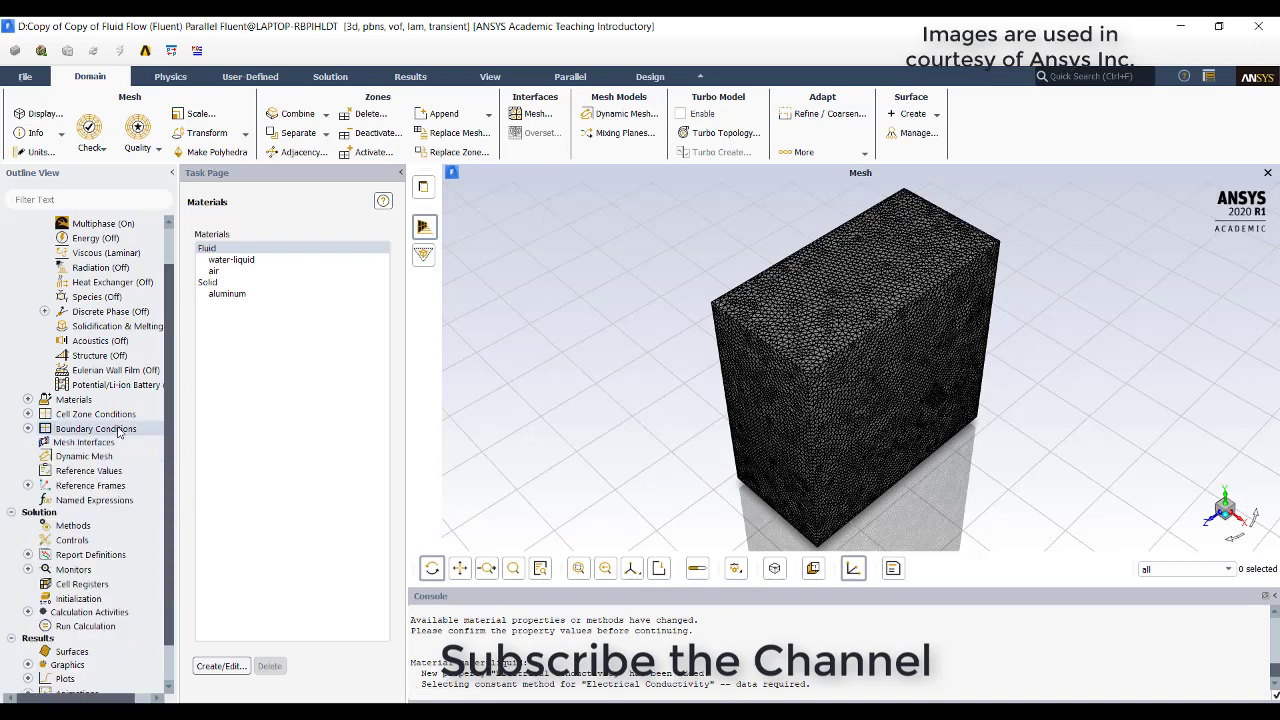
left_click(244, 631)
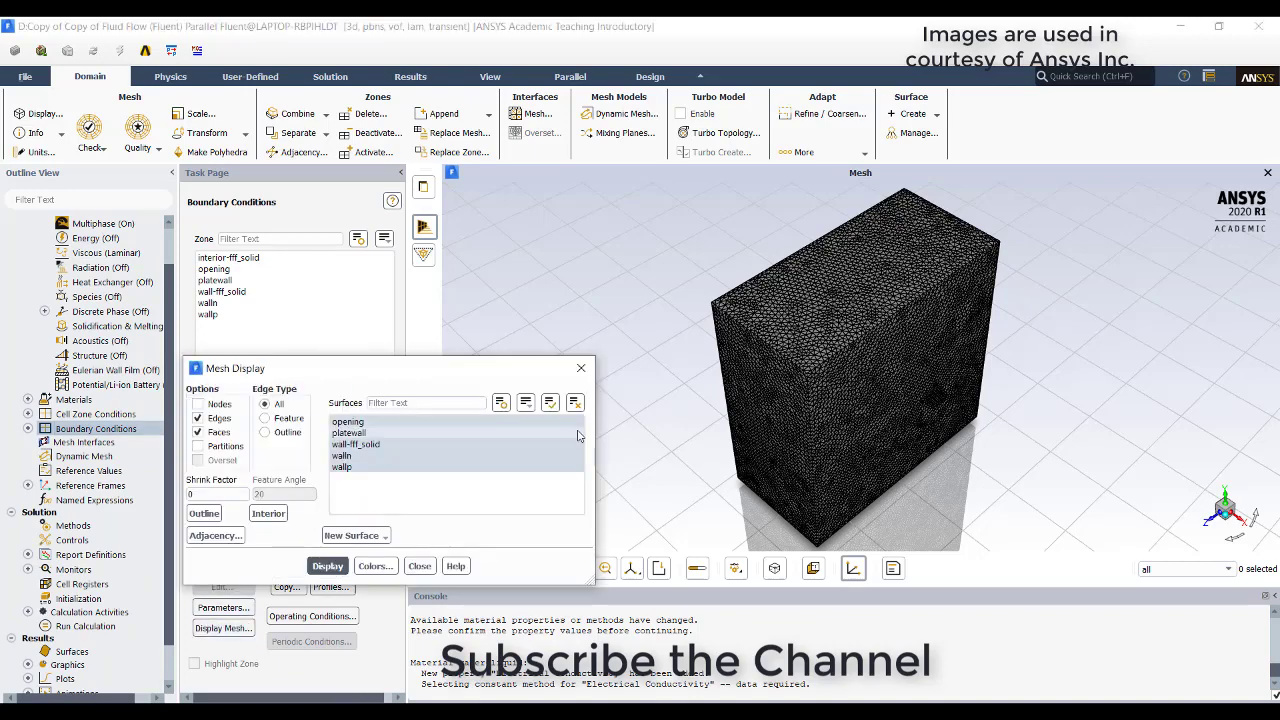
left_click(575, 402)
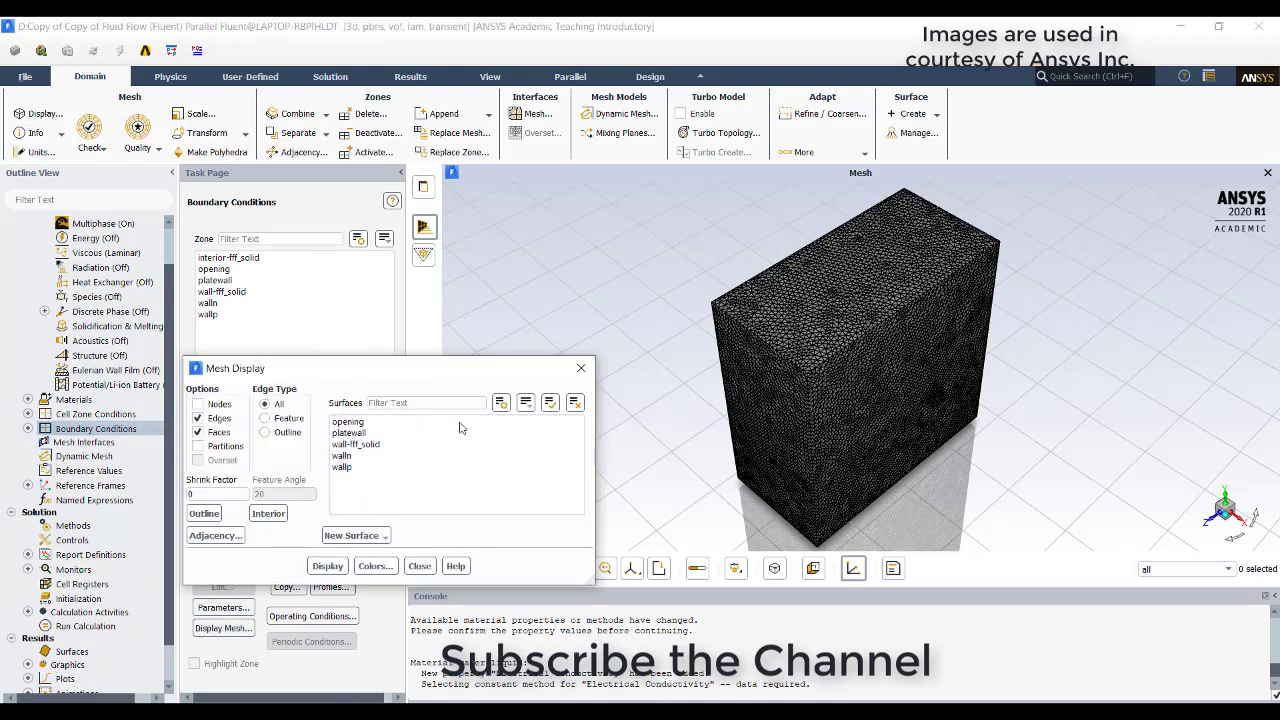
left_click(342, 467)
left_click(327, 566)
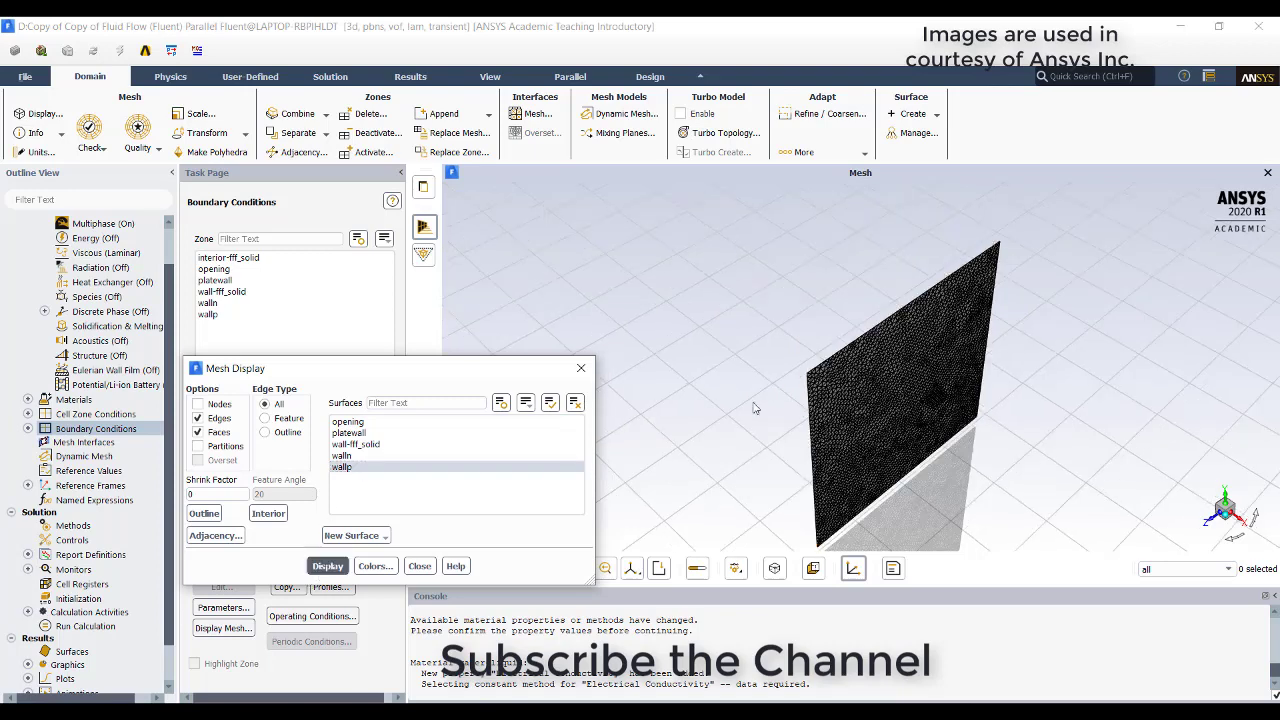
left_click(342, 455)
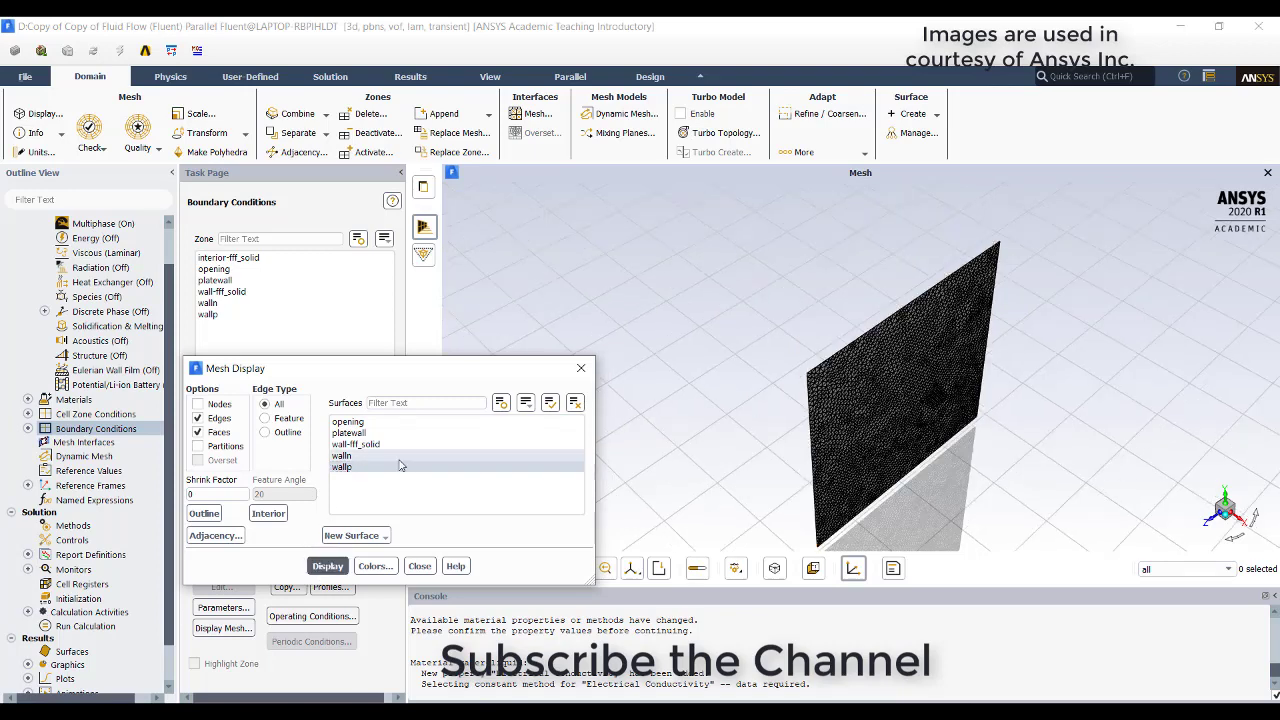
left_click(328, 566)
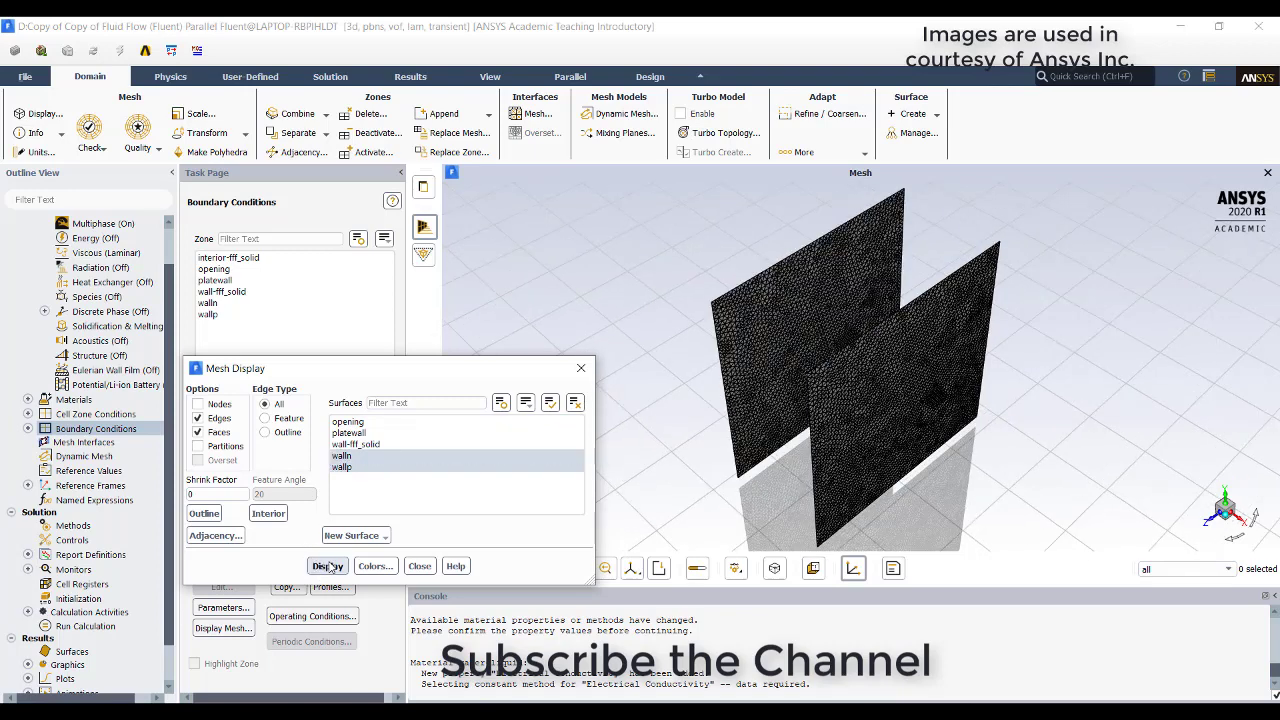
left_click(434, 567)
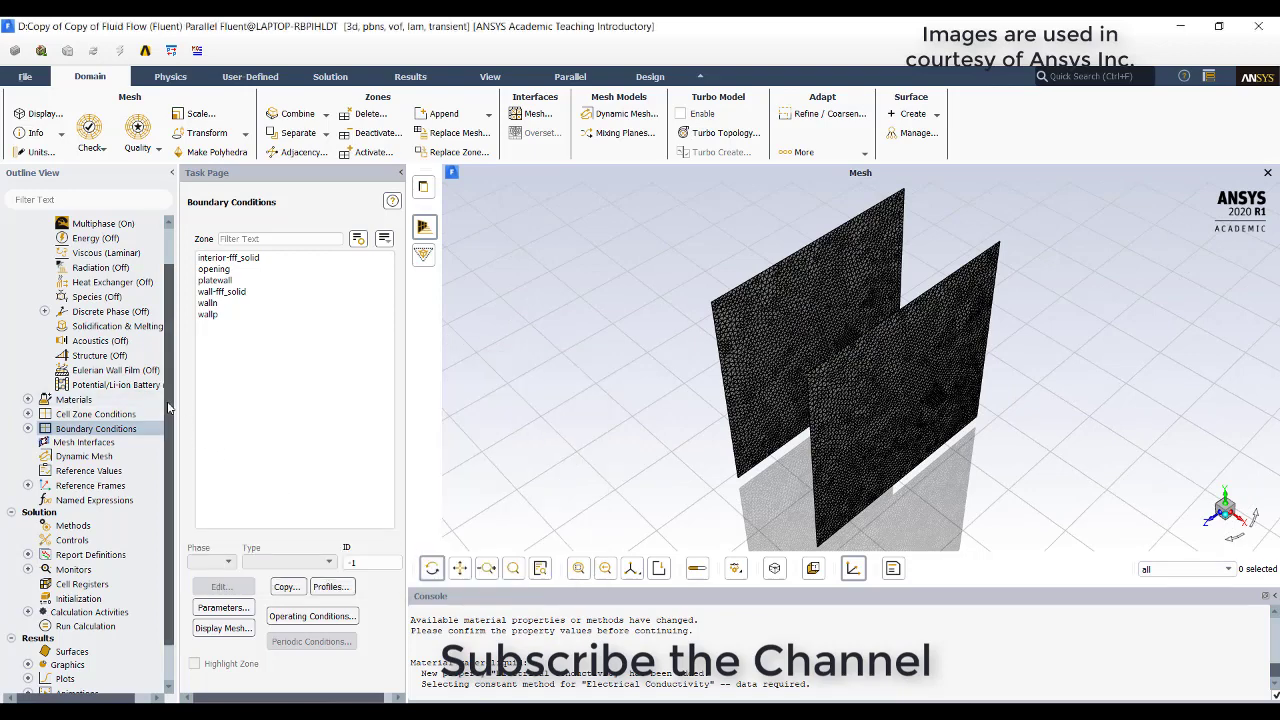
- Assign water-liquid as the material of the secondary phase, phase-2, in the multiphase model
scroll(168, 400, "up", 2)
left_click(134, 262)
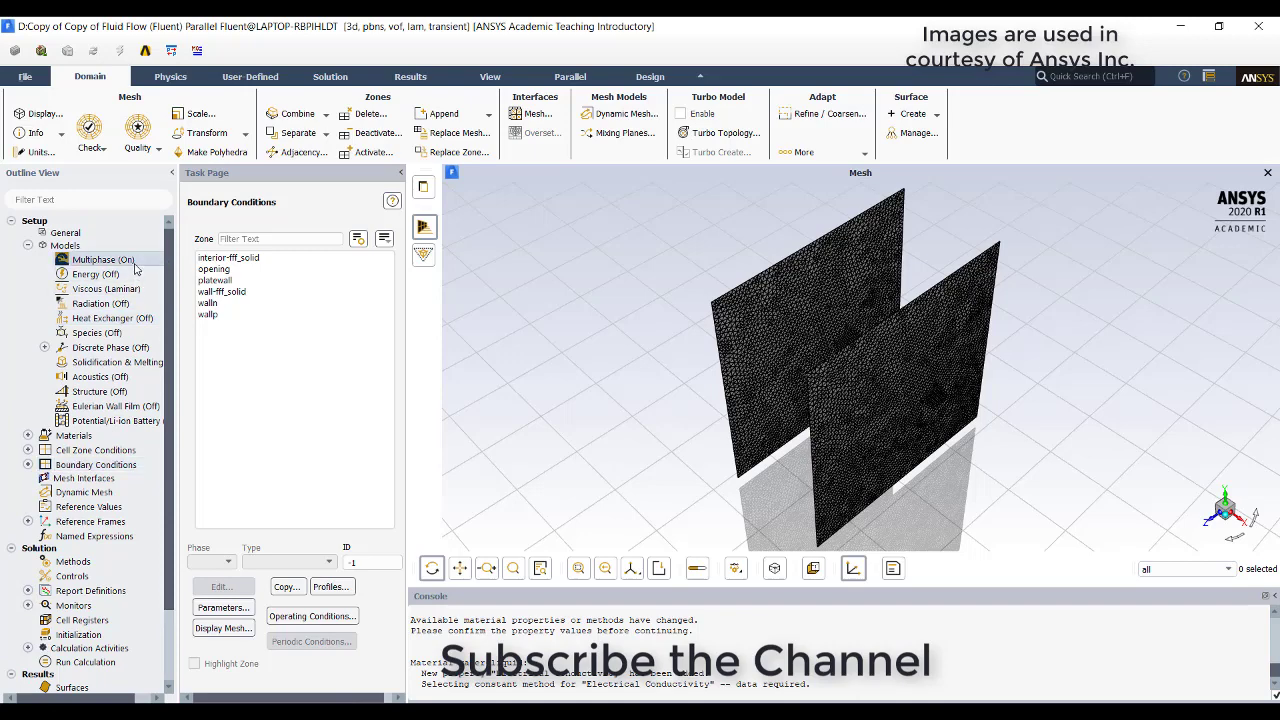
double_click(134, 263)
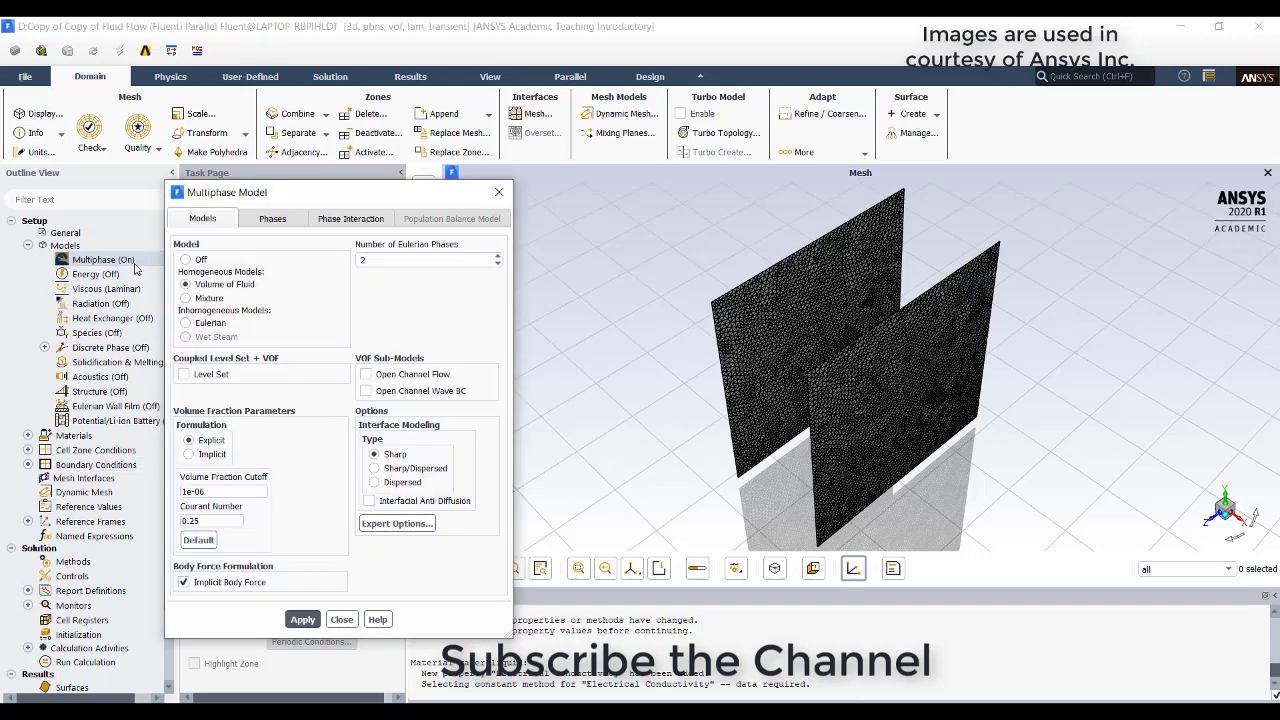
left_click(298, 219)
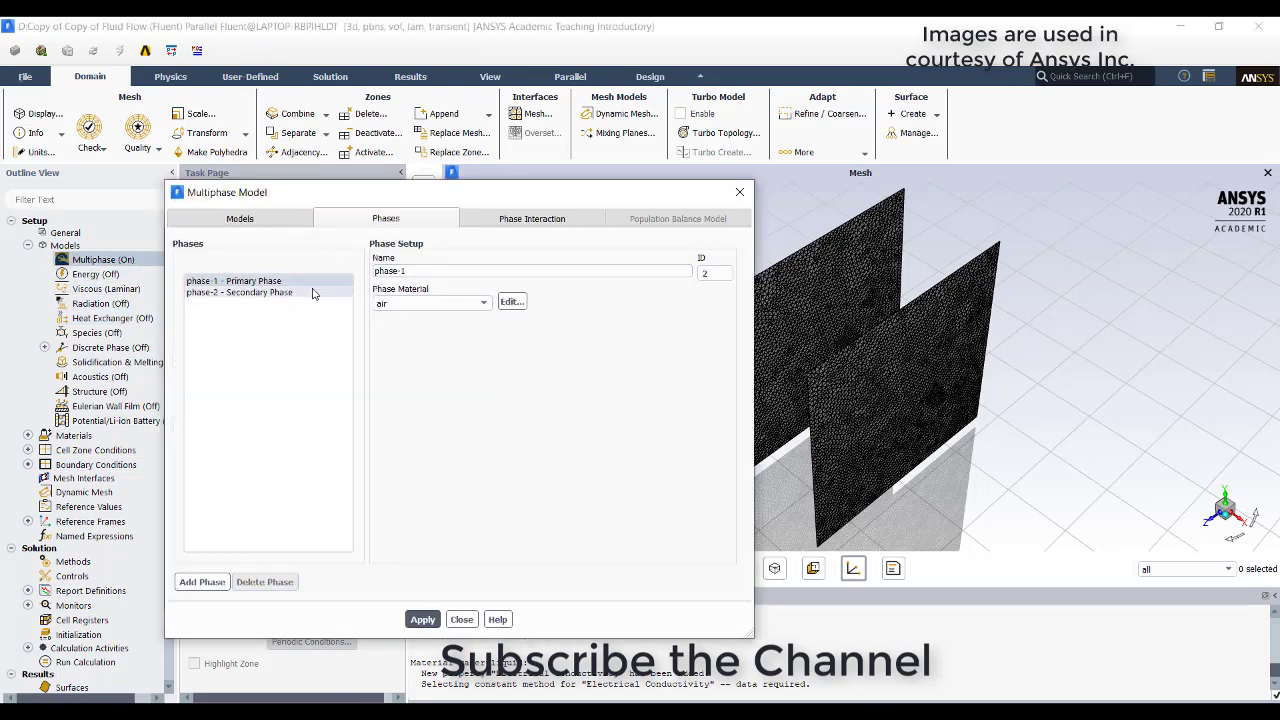
left_click(268, 292)
left_click(446, 306)
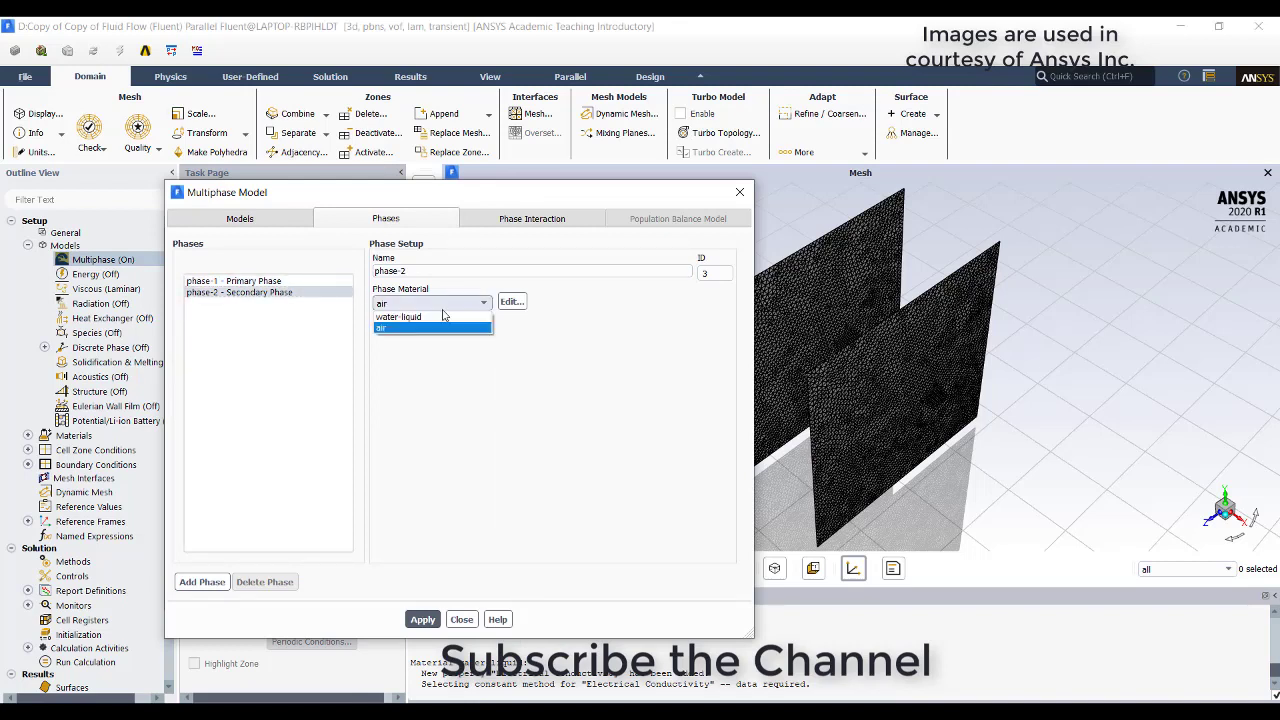
left_click(424, 317)
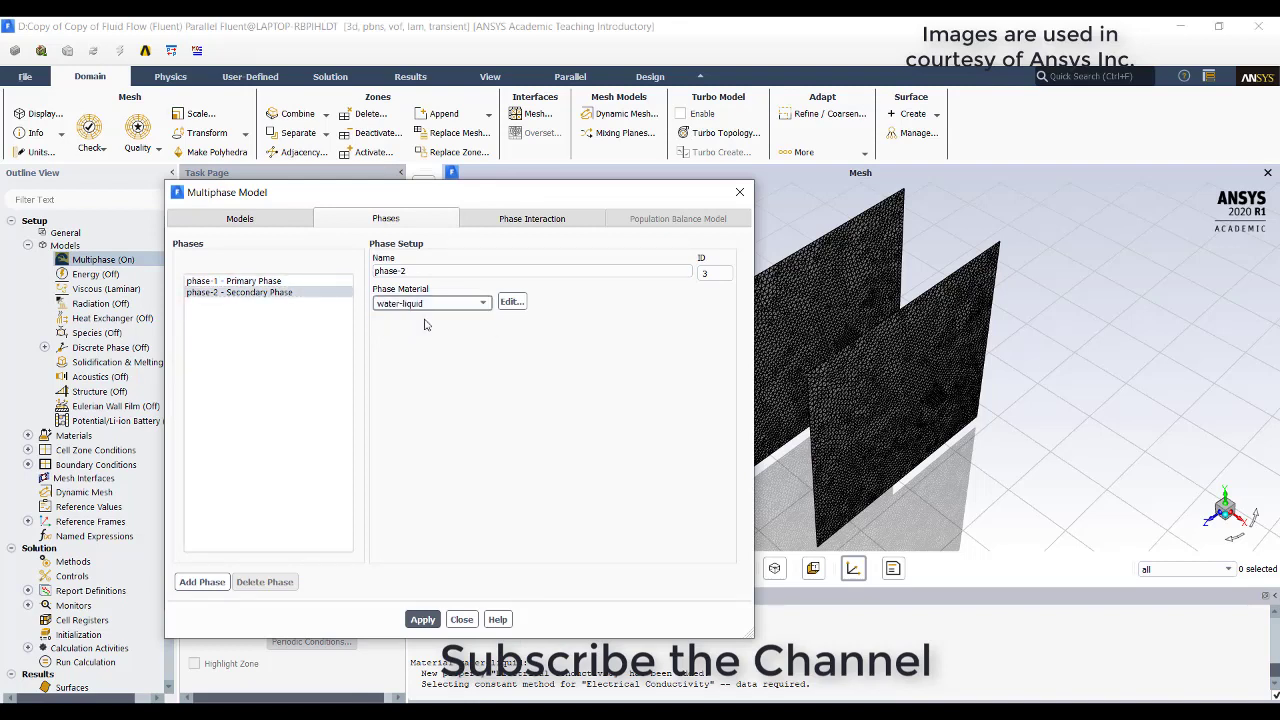
- Enable Surface Tension Force Modeling with Wall Adhesion for the interaction between phase-1 and phase-2
left_click(542, 221)
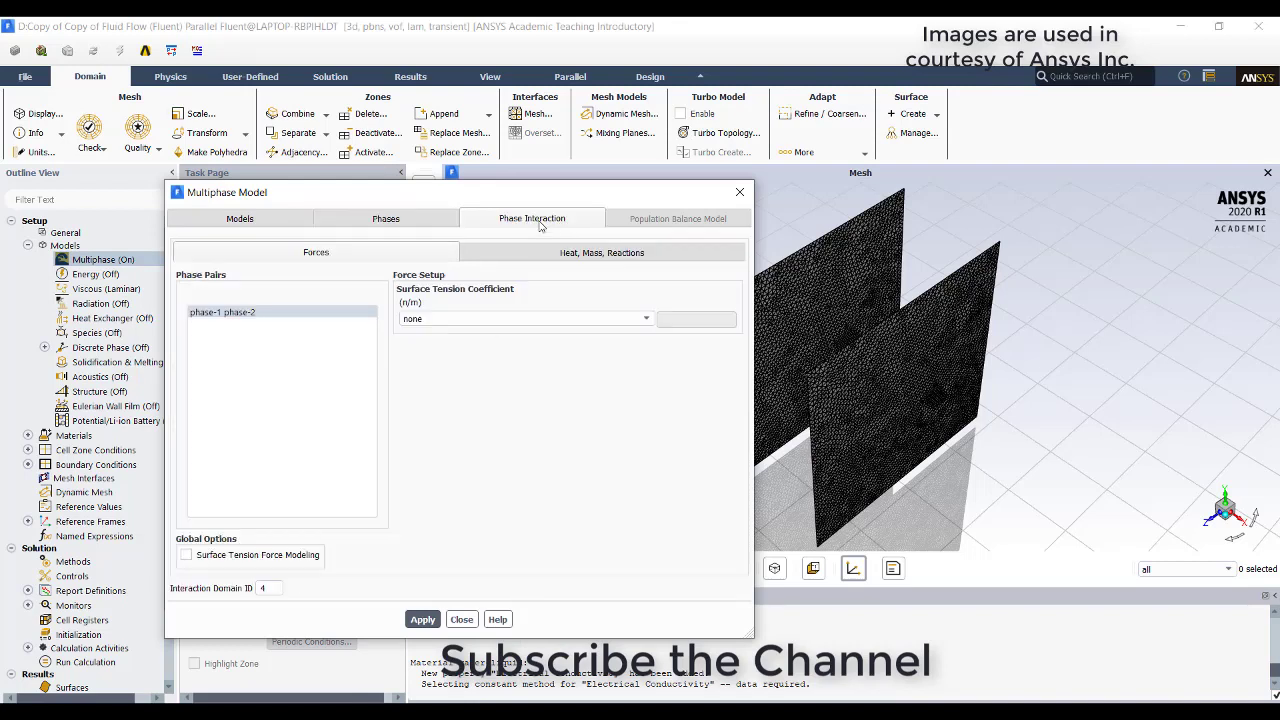
left_click(236, 555)
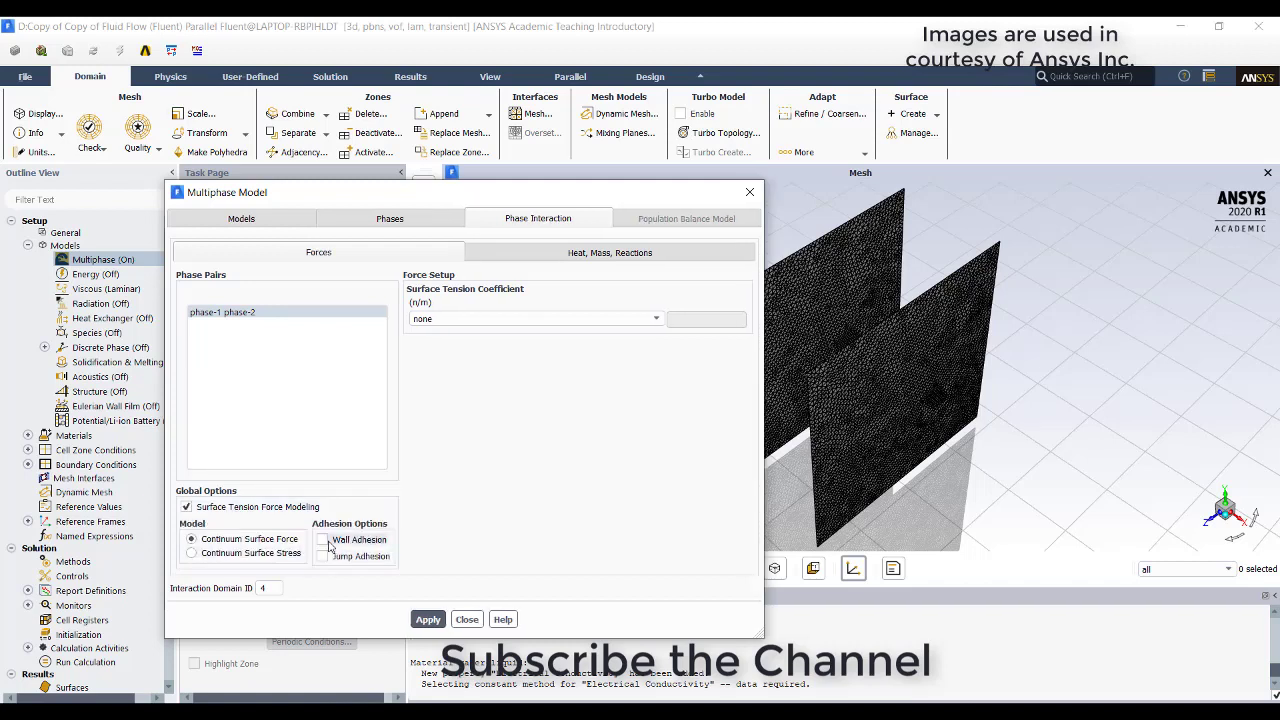
left_click(325, 542)
left_click_drag(527, 195, 507, 157)
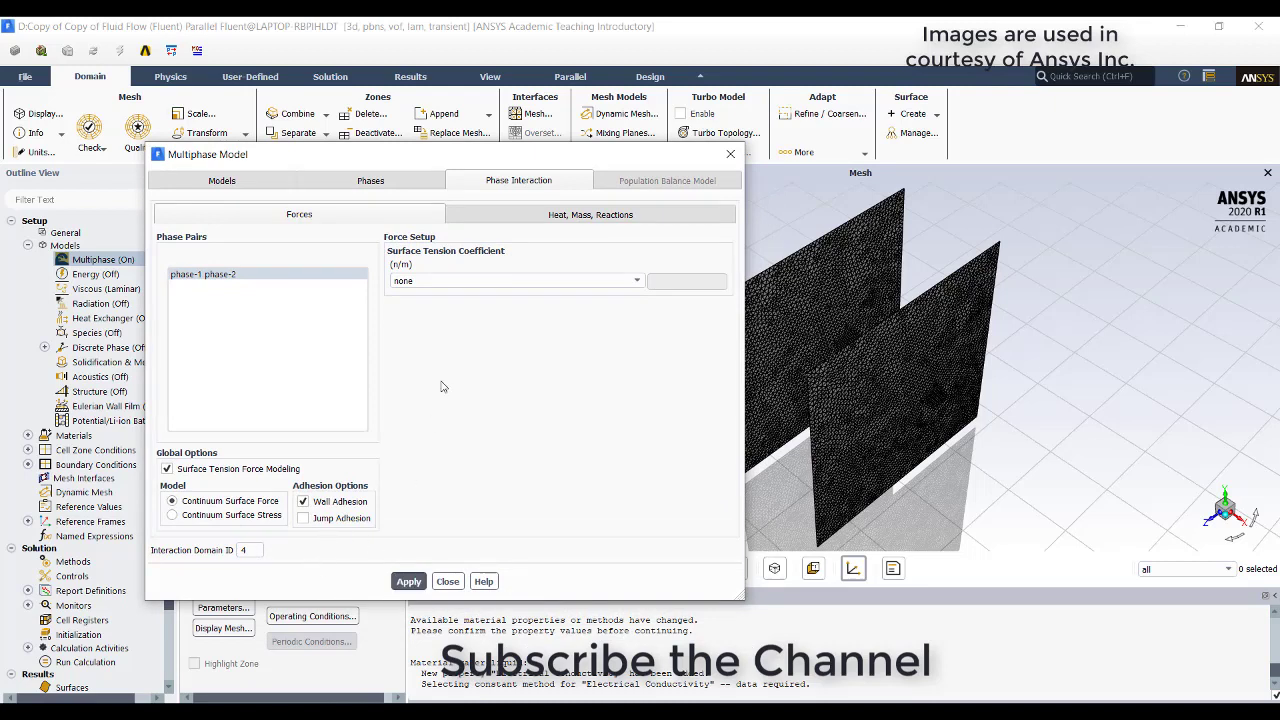
- Set a constant surface tension coefficient of 0.072 n/m for the phase pair and apply the multiphase settings
left_click(518, 283)
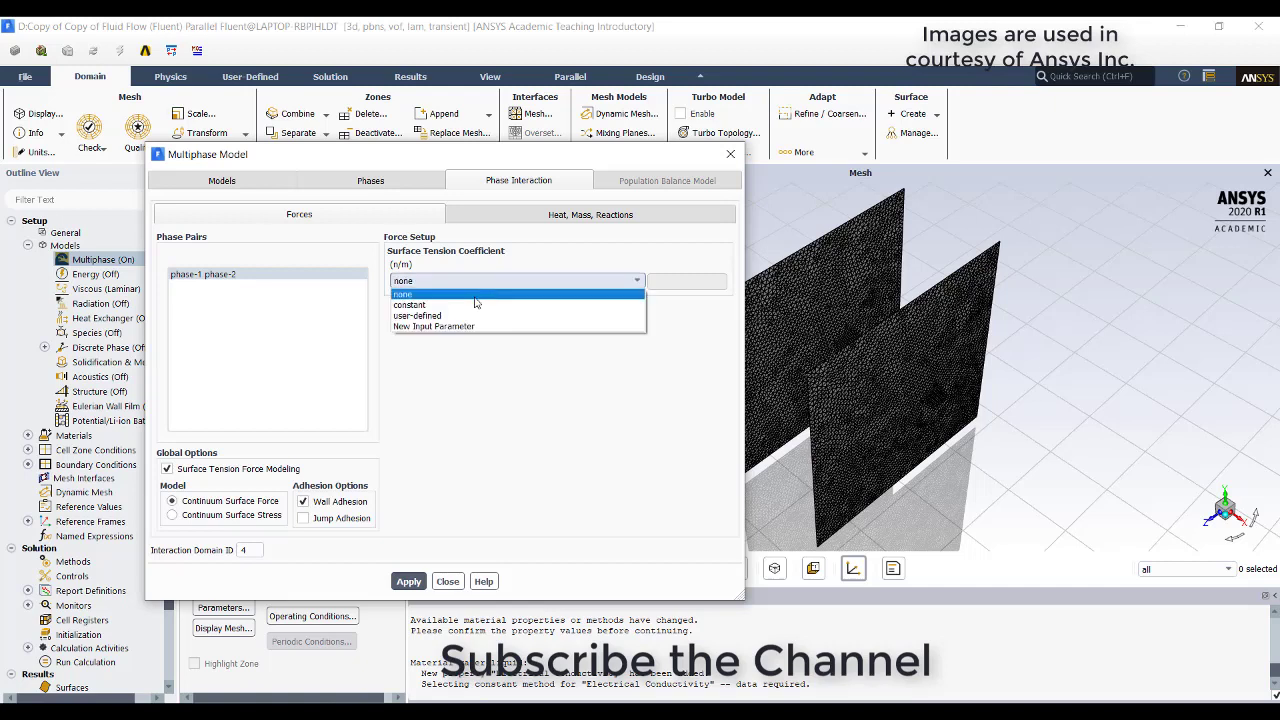
left_click(468, 305)
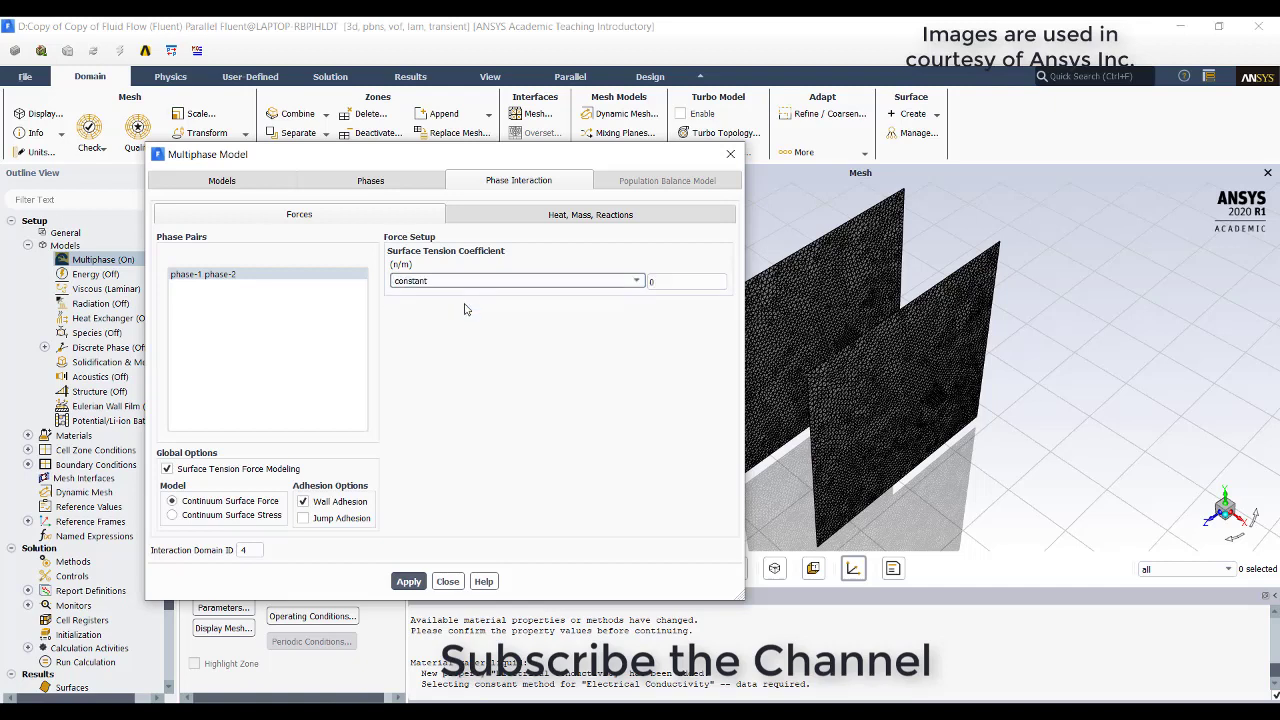
left_click(661, 283)
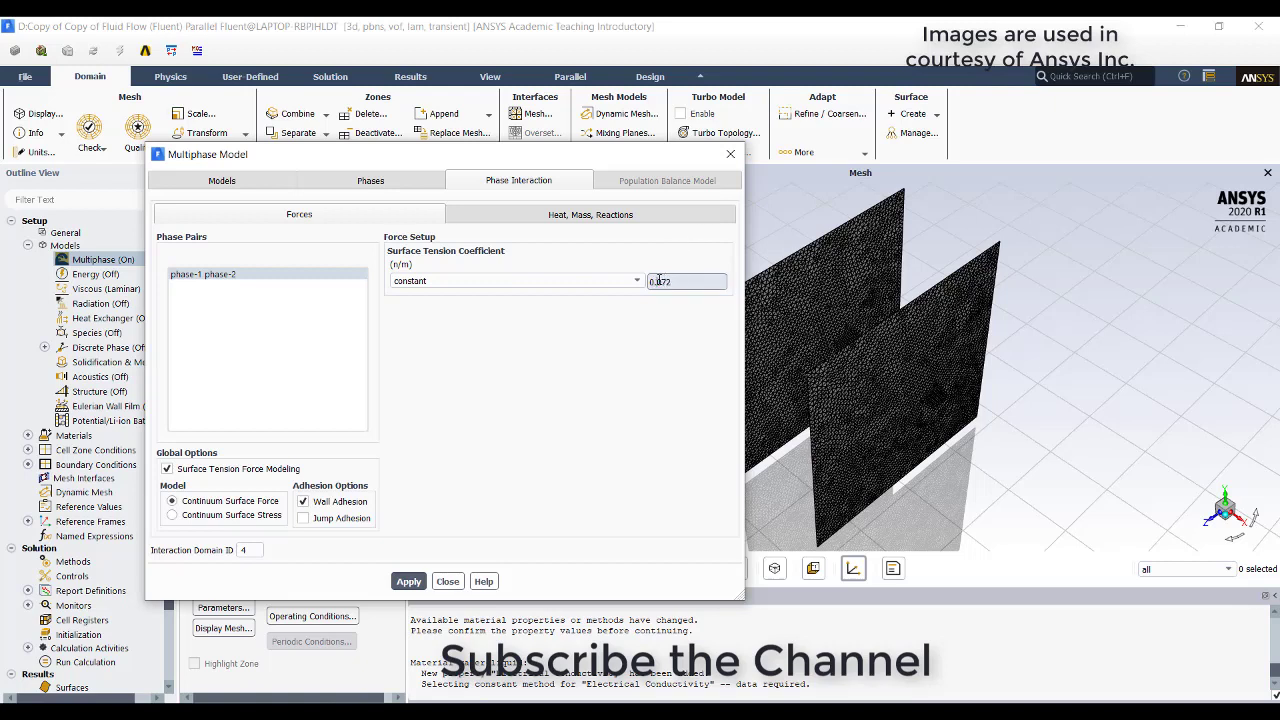
left_click(409, 582)
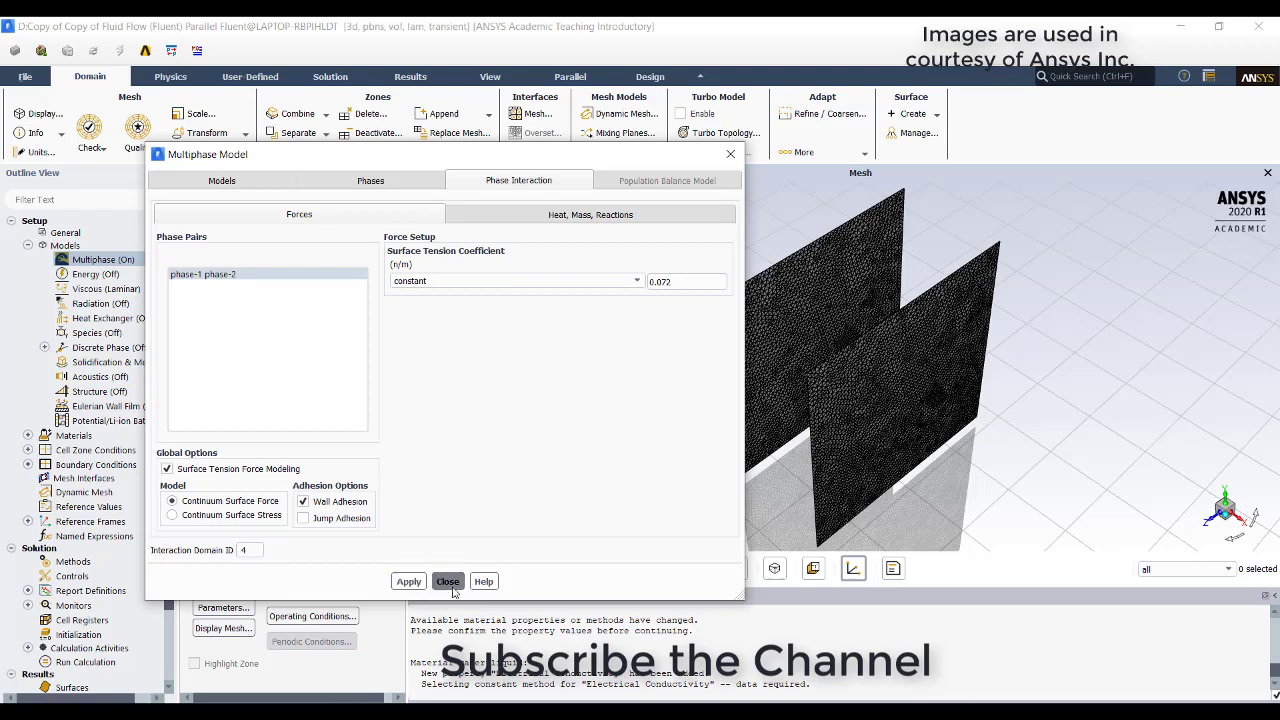
left_click(447, 581)
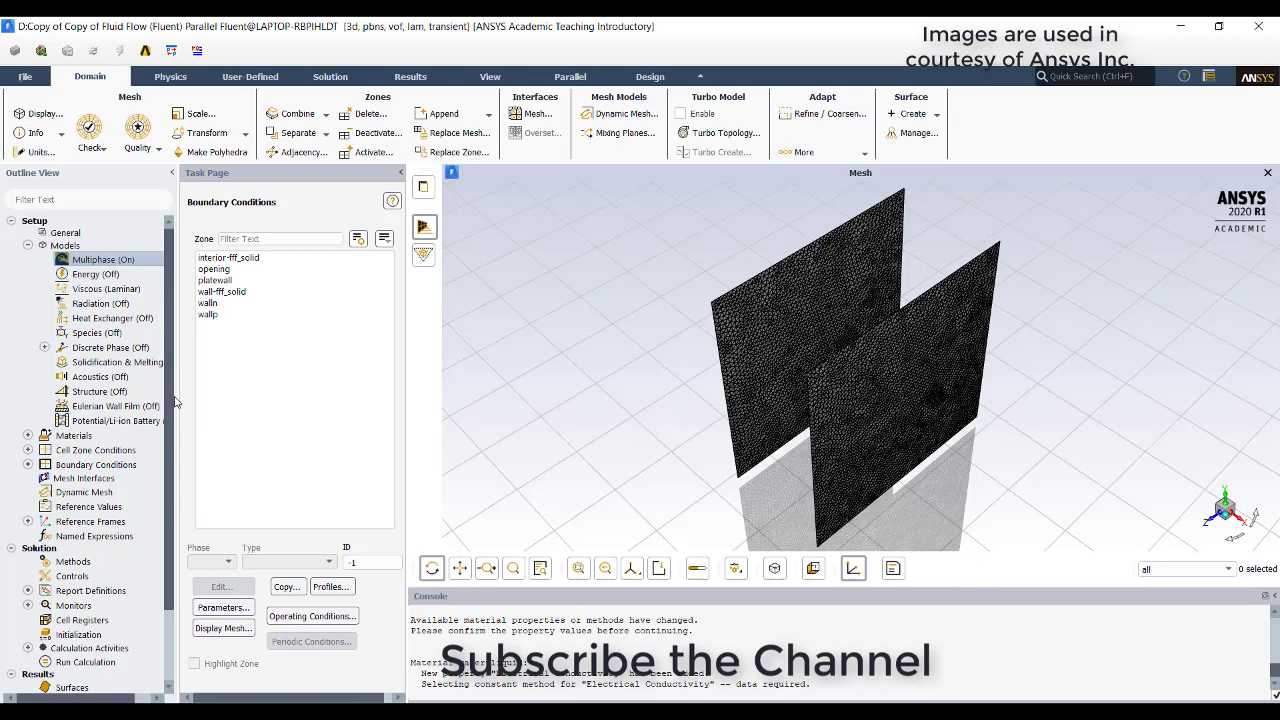
- Switch to Notepad to review the linear_motion velocity profile in FFF-2.set.prof, and close the file
left_click_drag(172, 401, 170, 425)
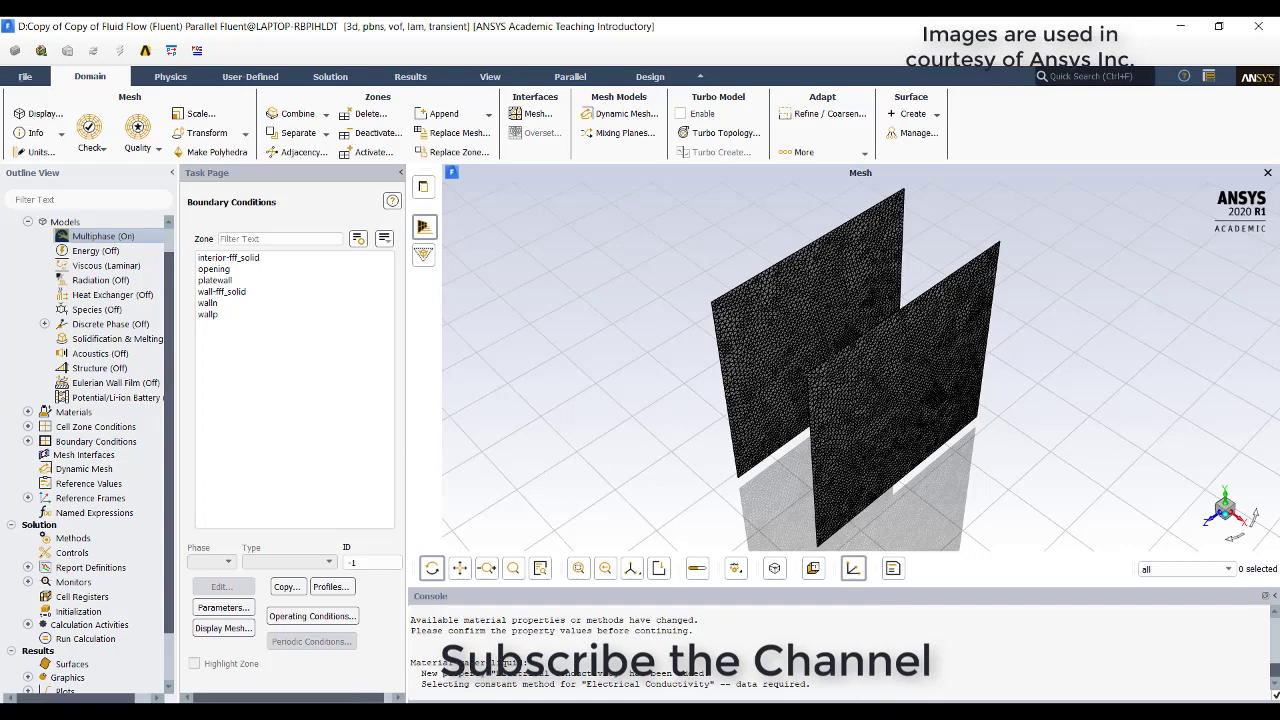
key("alt+Tab")
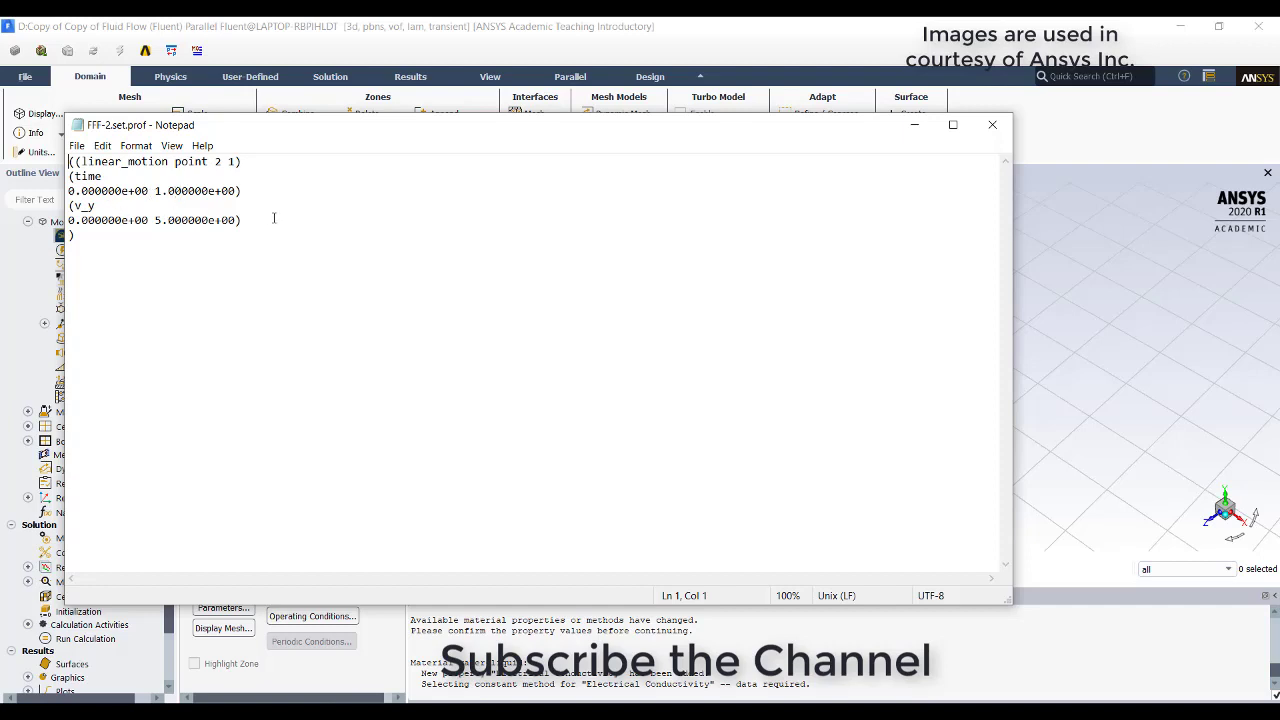
left_click(991, 125)
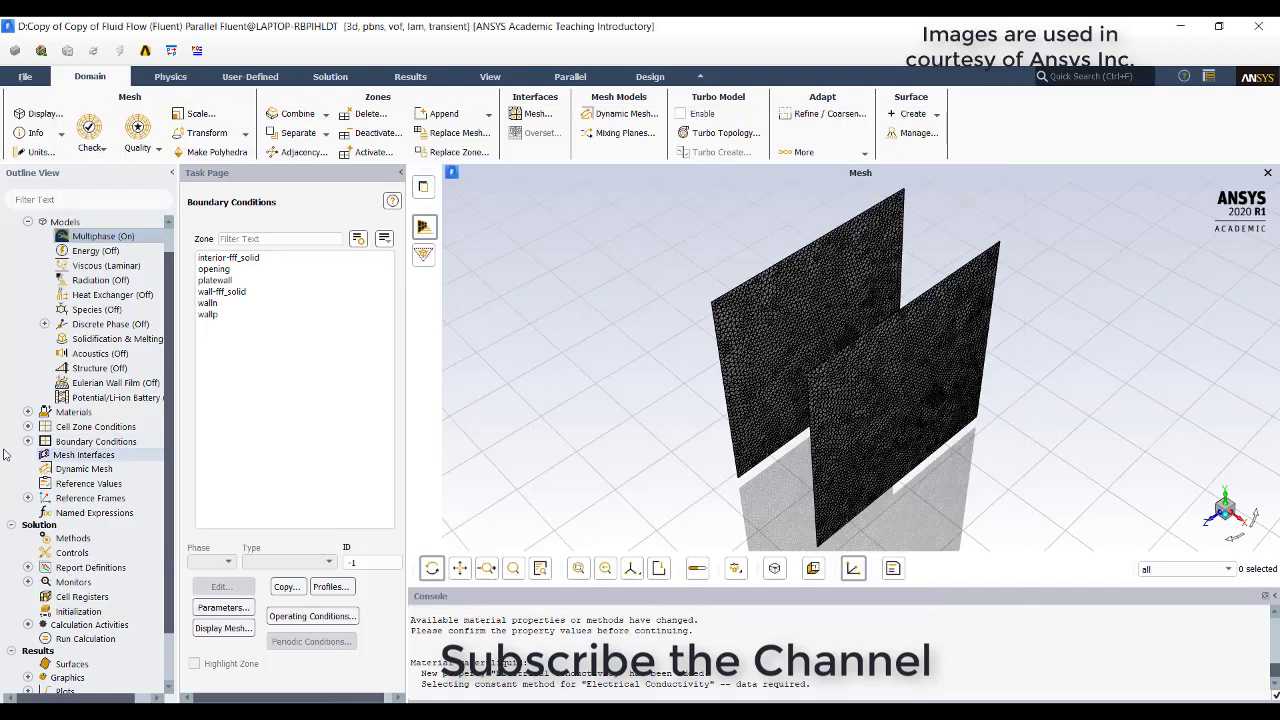
- Enable Dynamic Mesh with the Smoothing and Remeshing mesh methods
left_click(67, 470)
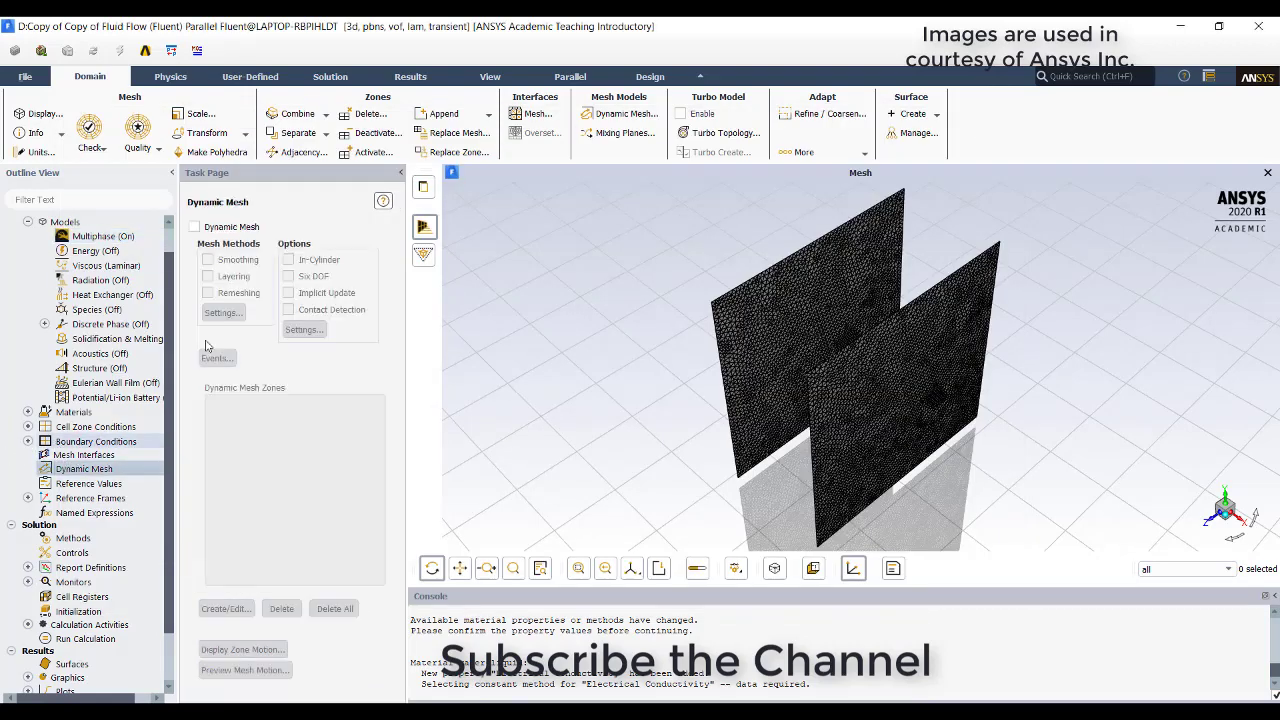
left_click(247, 230)
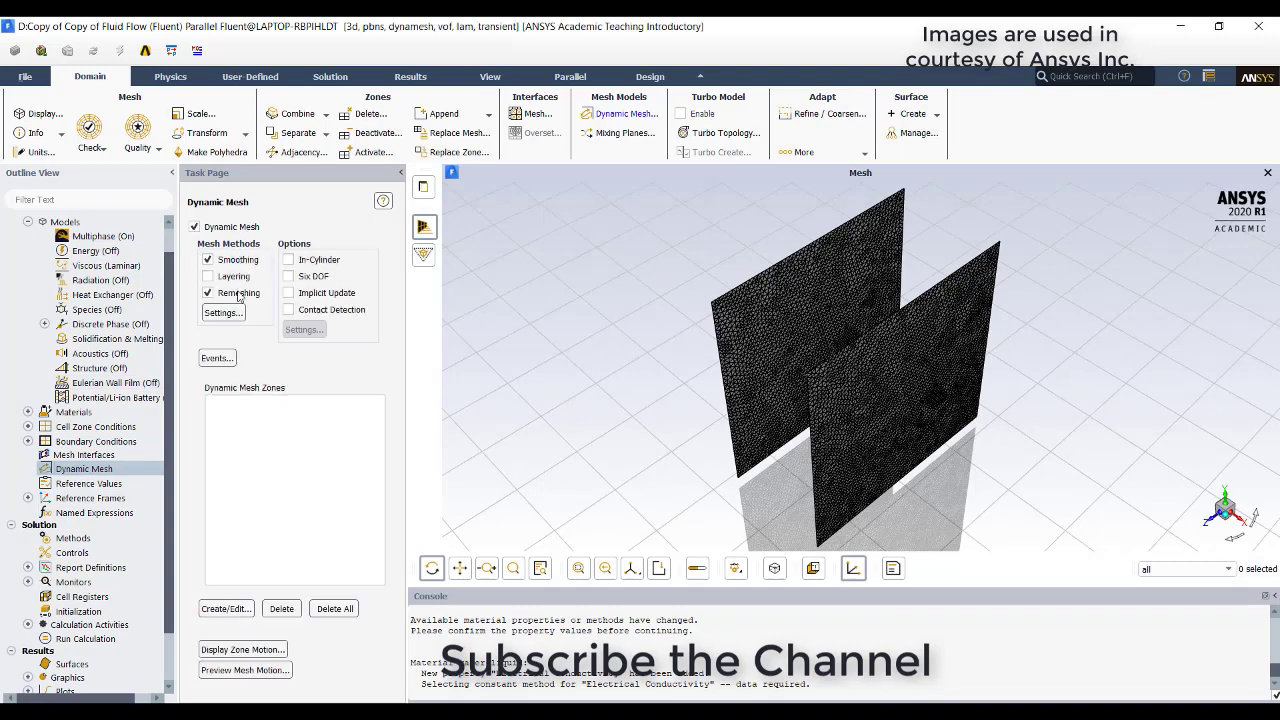
left_click(228, 609)
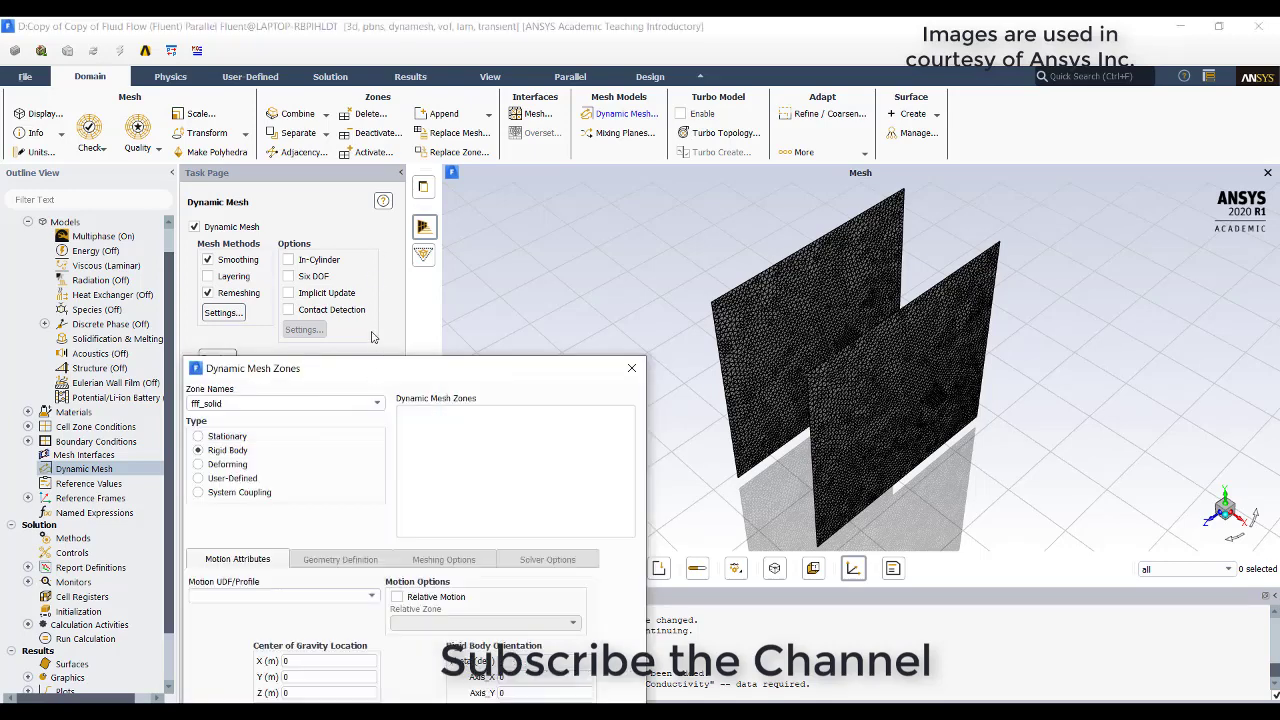
left_click_drag(367, 368, 372, 193)
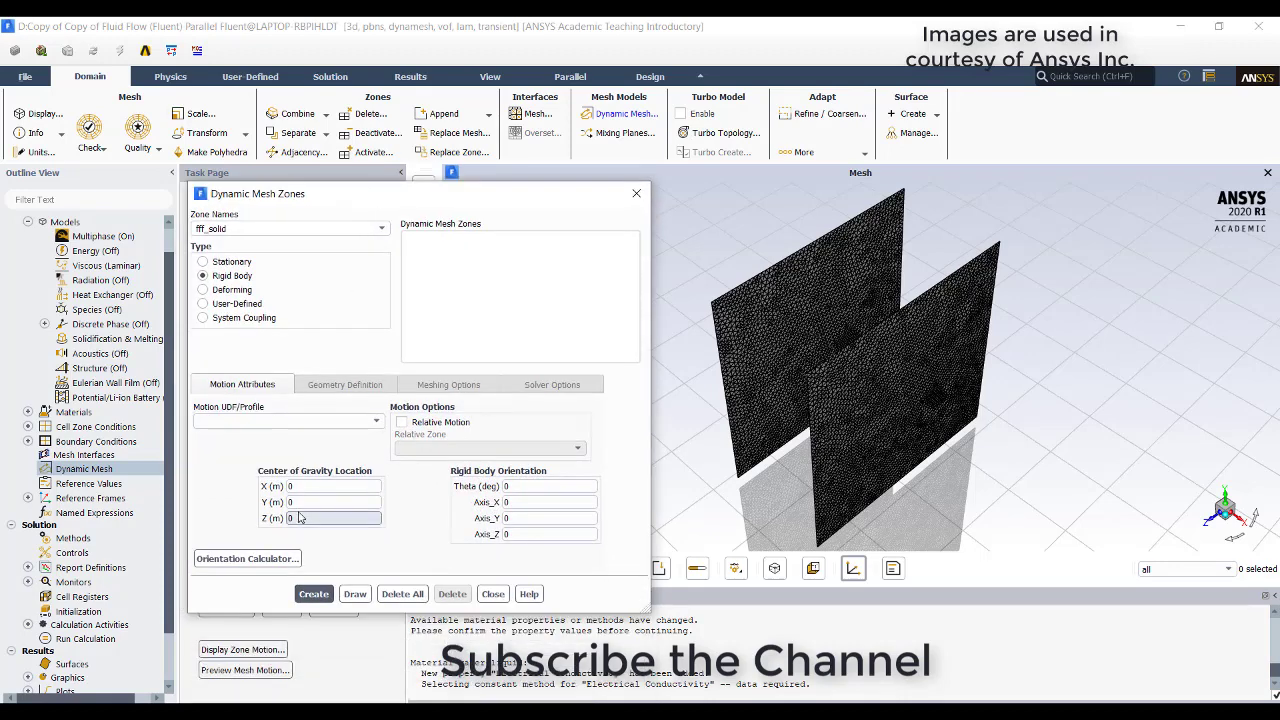
left_click(362, 421)
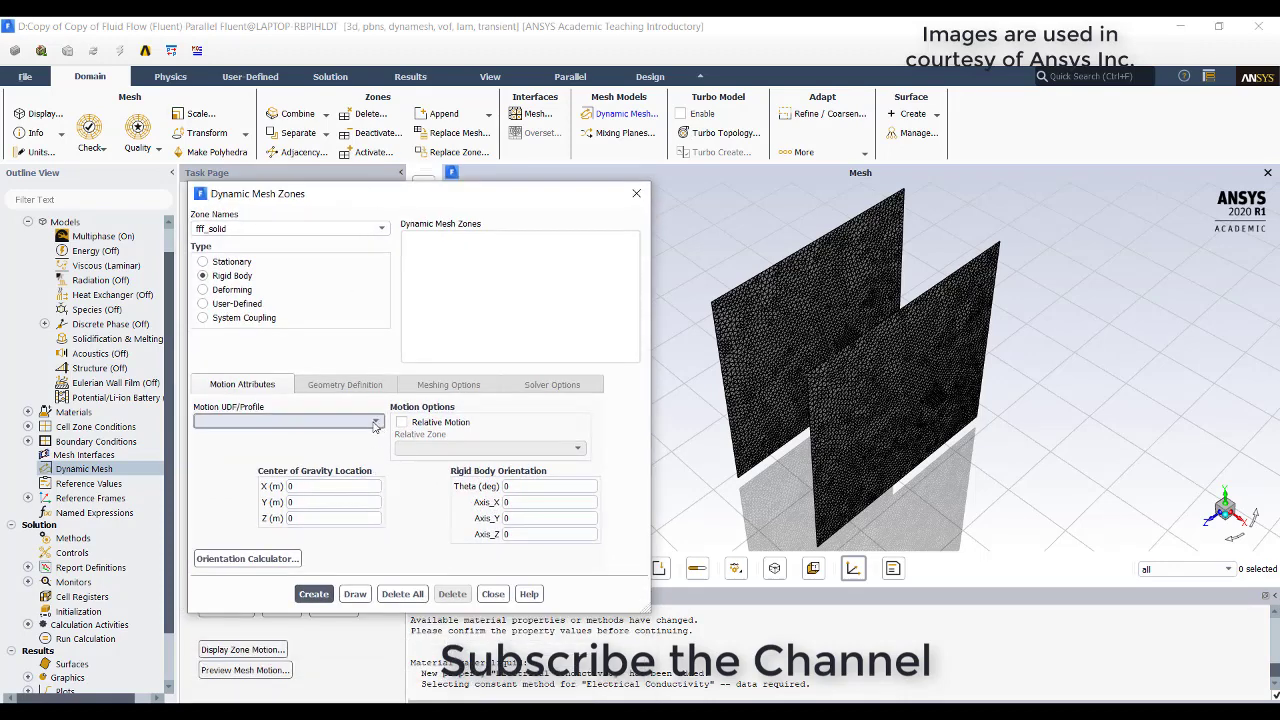
left_click(636, 194)
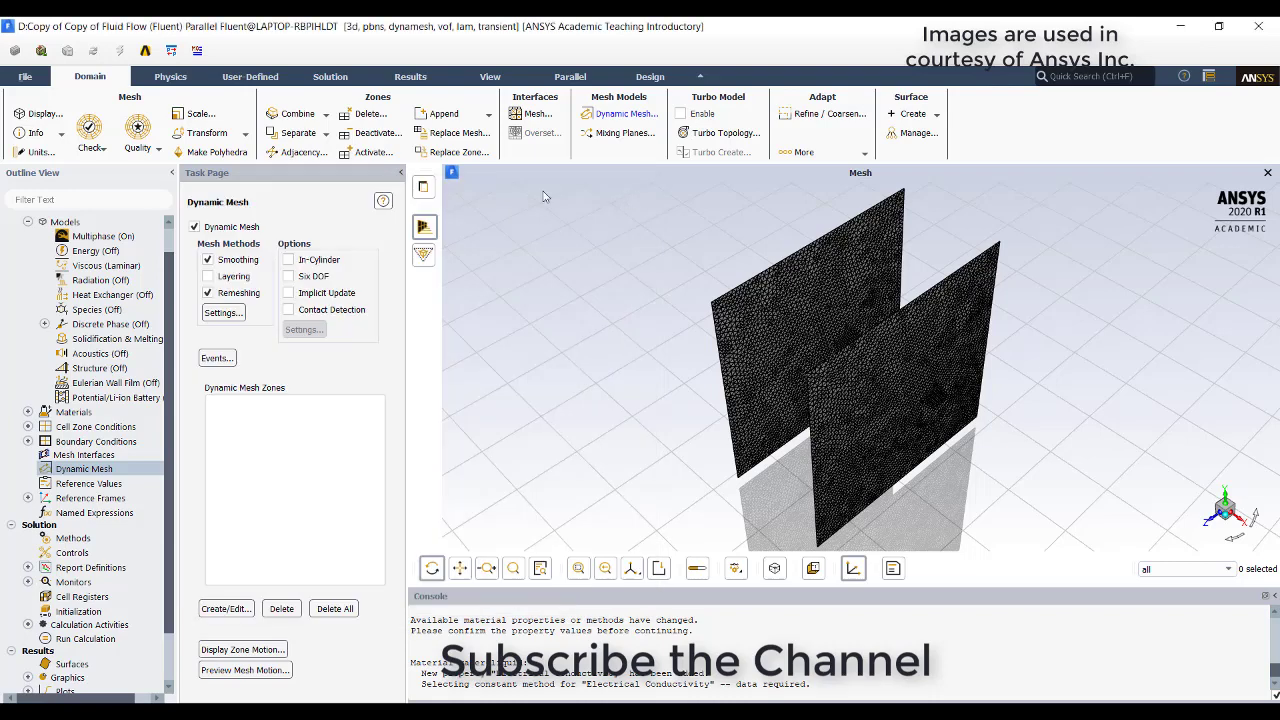
- Open the remeshing parameters of the mesh methods and examine the mesh scale information, especially the minimum length scale
left_click(223, 313)
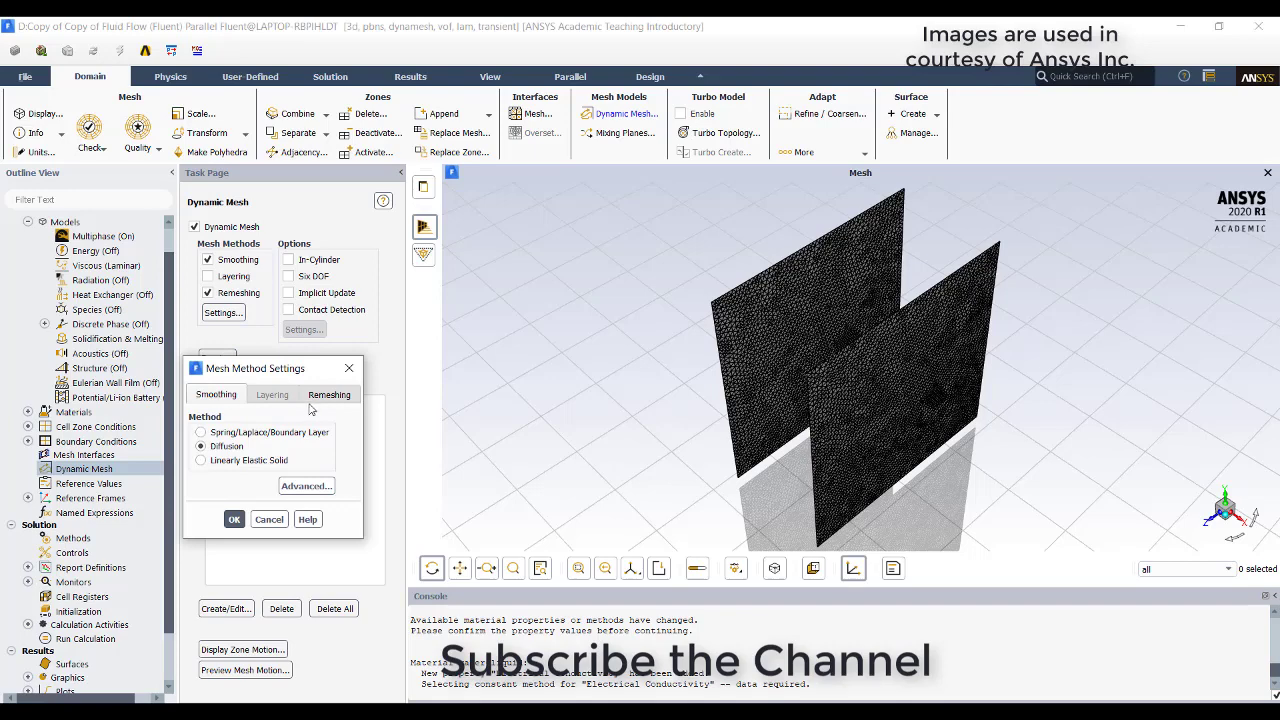
left_click(327, 395)
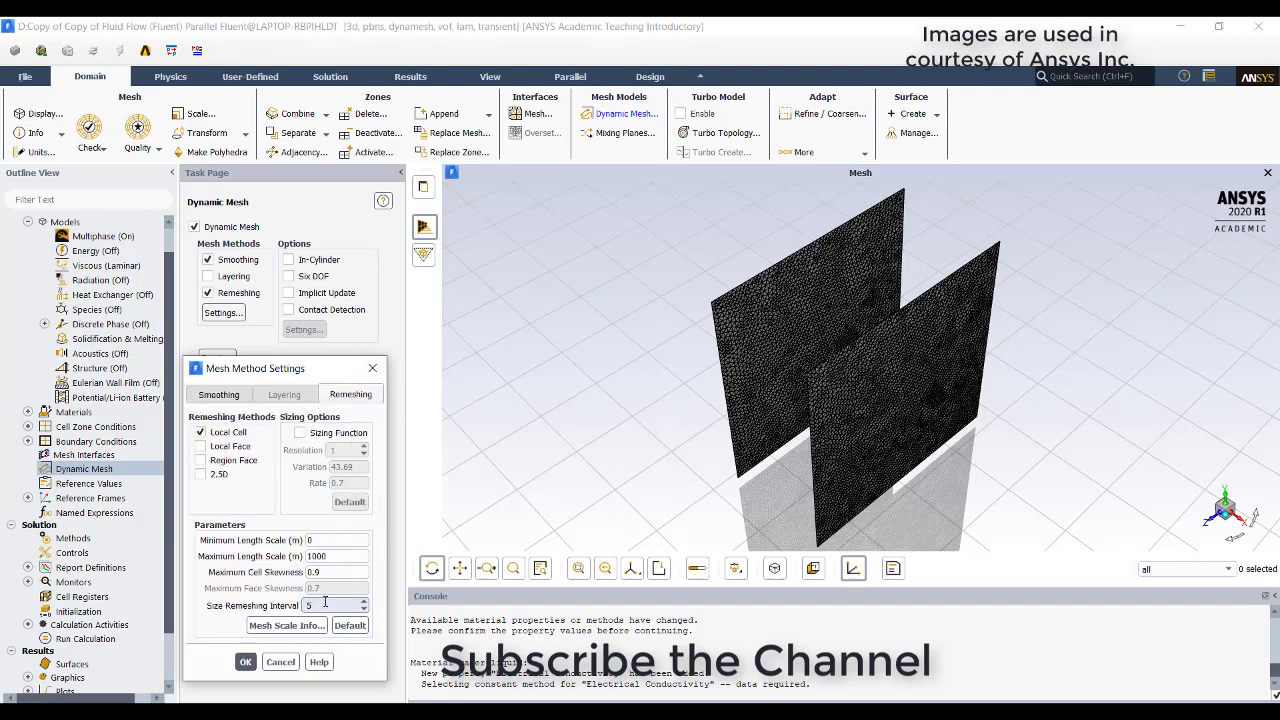
left_click(287, 625)
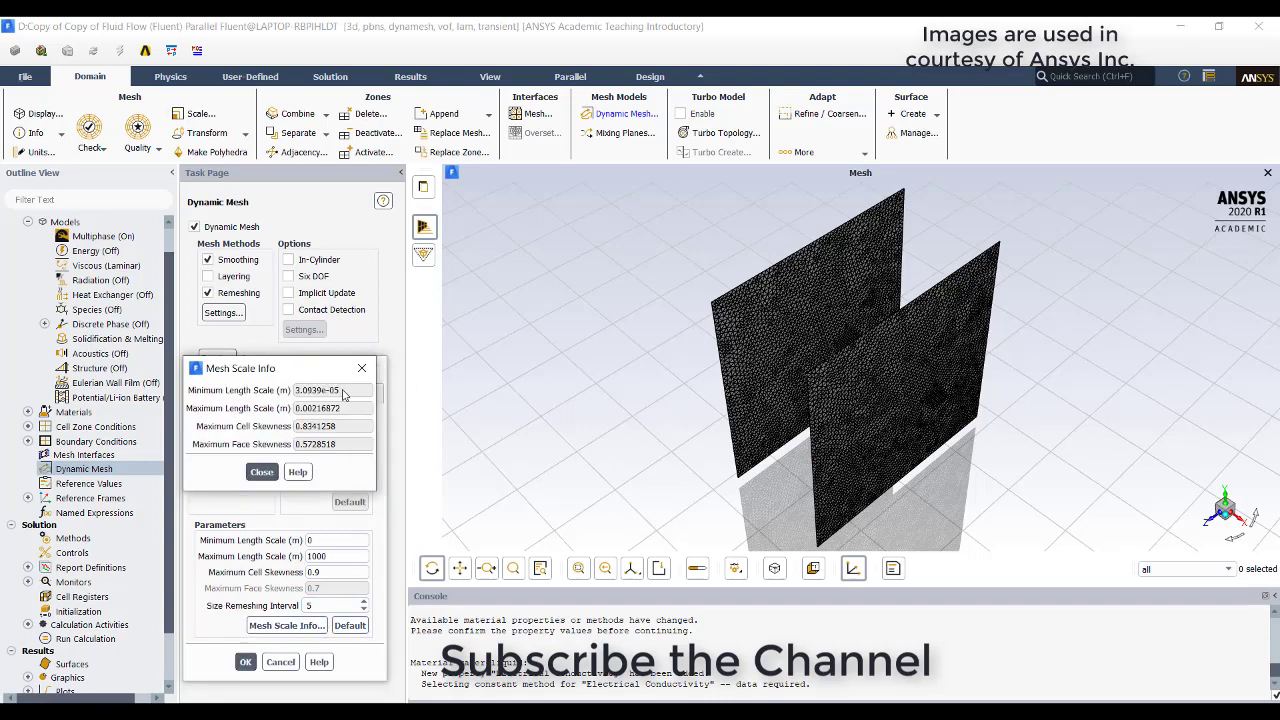
left_click_drag(330, 391, 278, 393)
double_click(338, 391)
triple_click(342, 393)
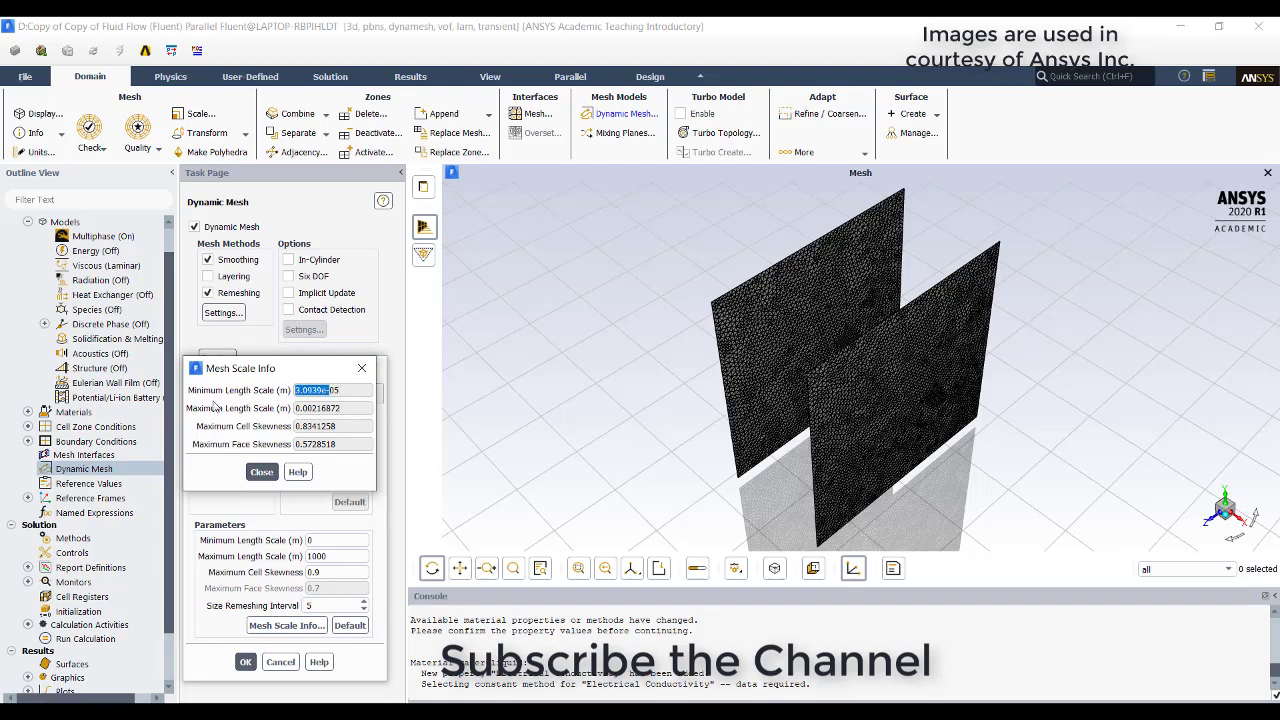
double_click(345, 395)
triple_click(345, 395)
double_click(345, 395)
triple_click(345, 395)
- Load the default remeshing parameters, set the Size Remeshing Interval to 2, and apply the mesh method settings
left_click(322, 539)
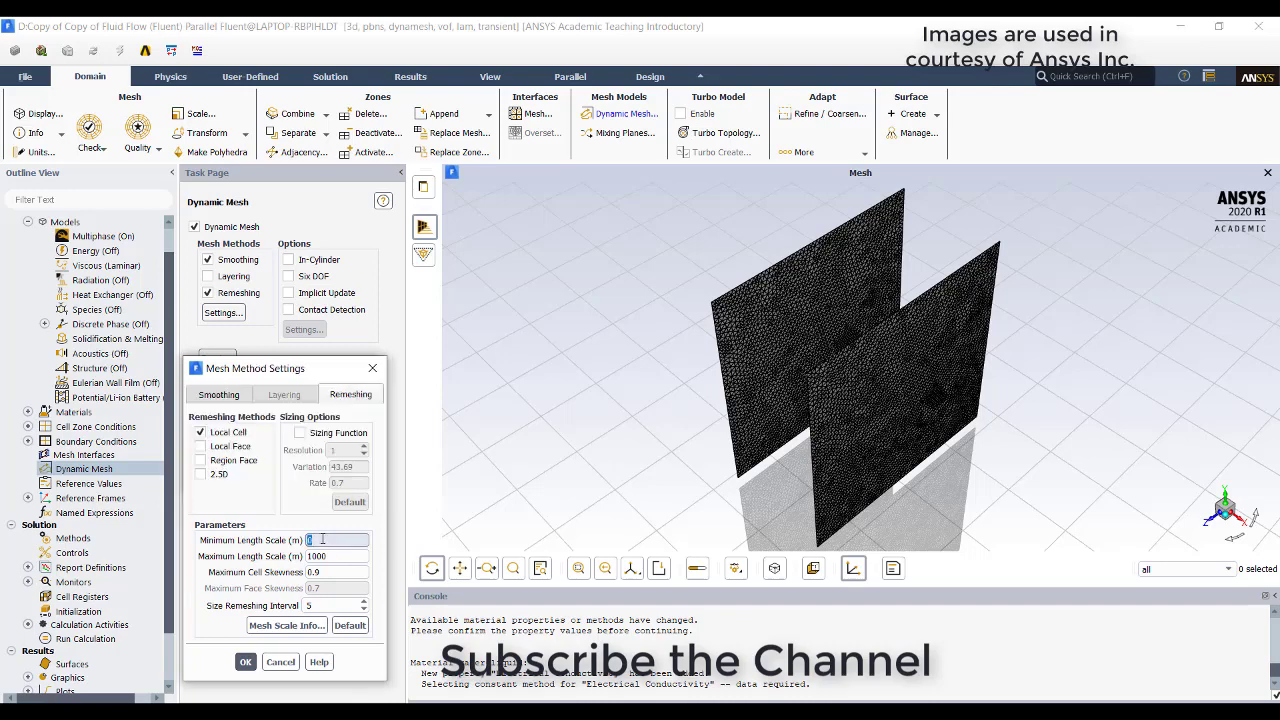
left_click(349, 625)
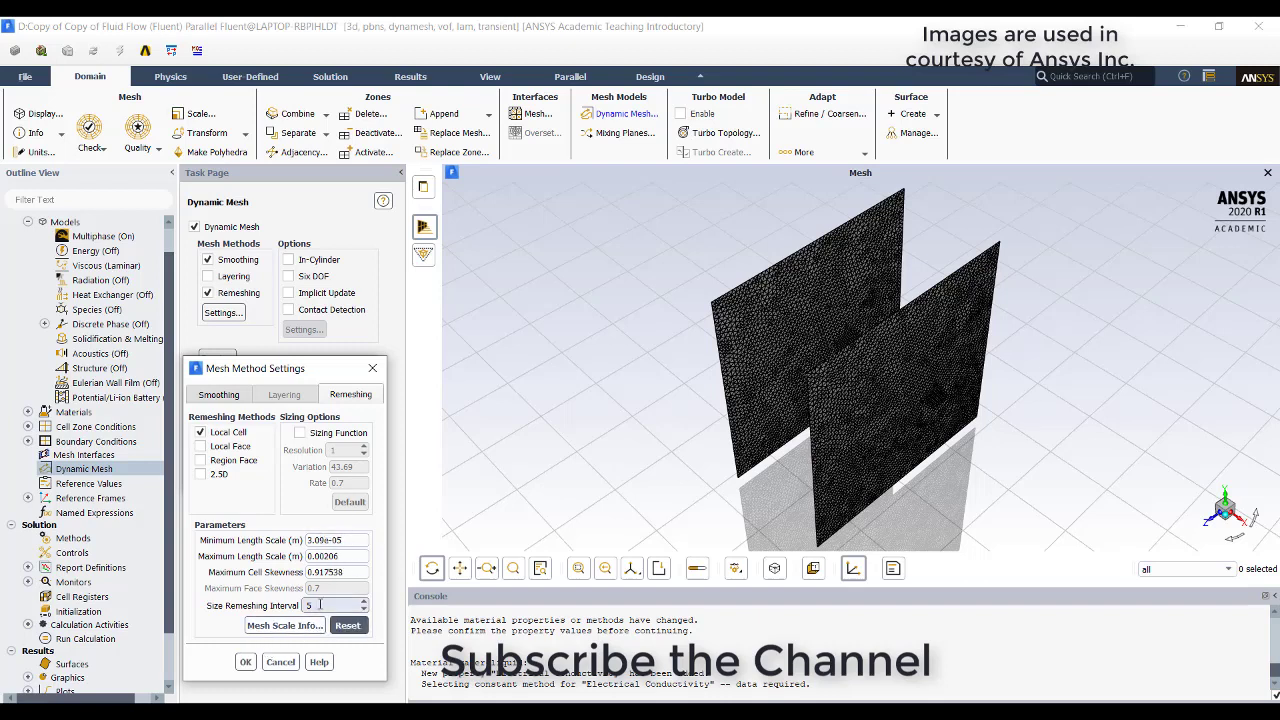
double_click(318, 605)
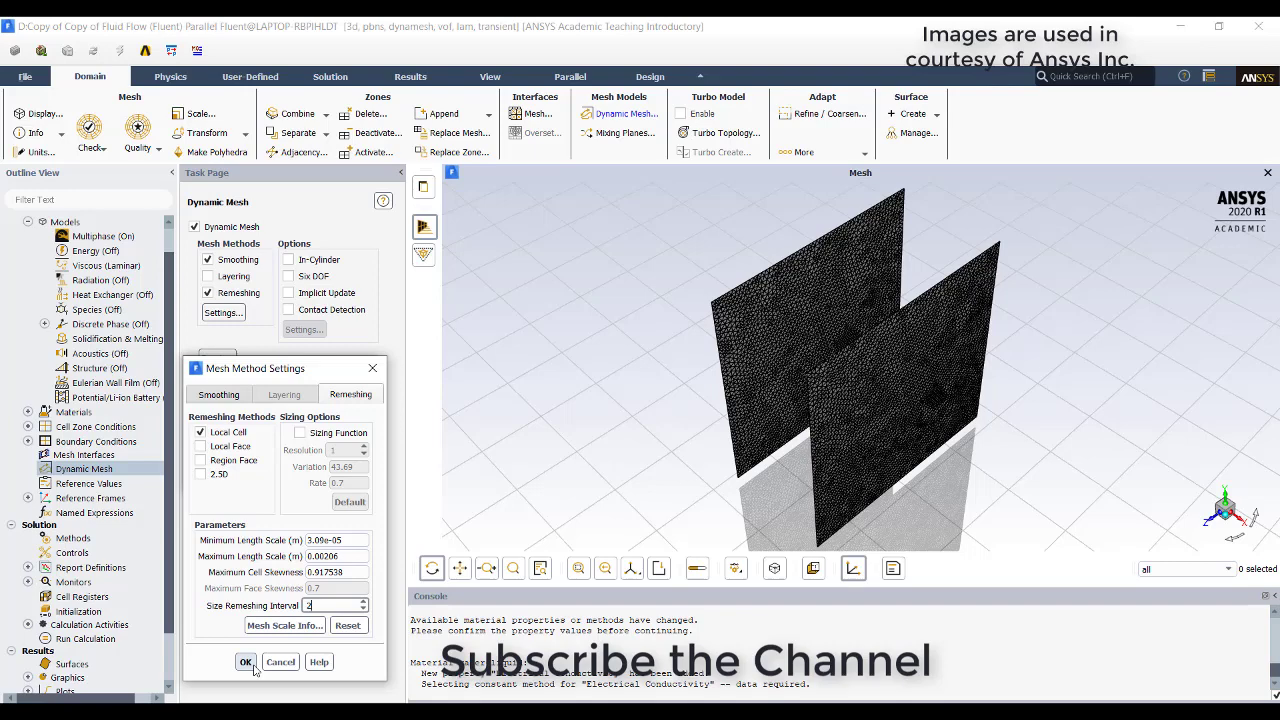
left_click(250, 663)
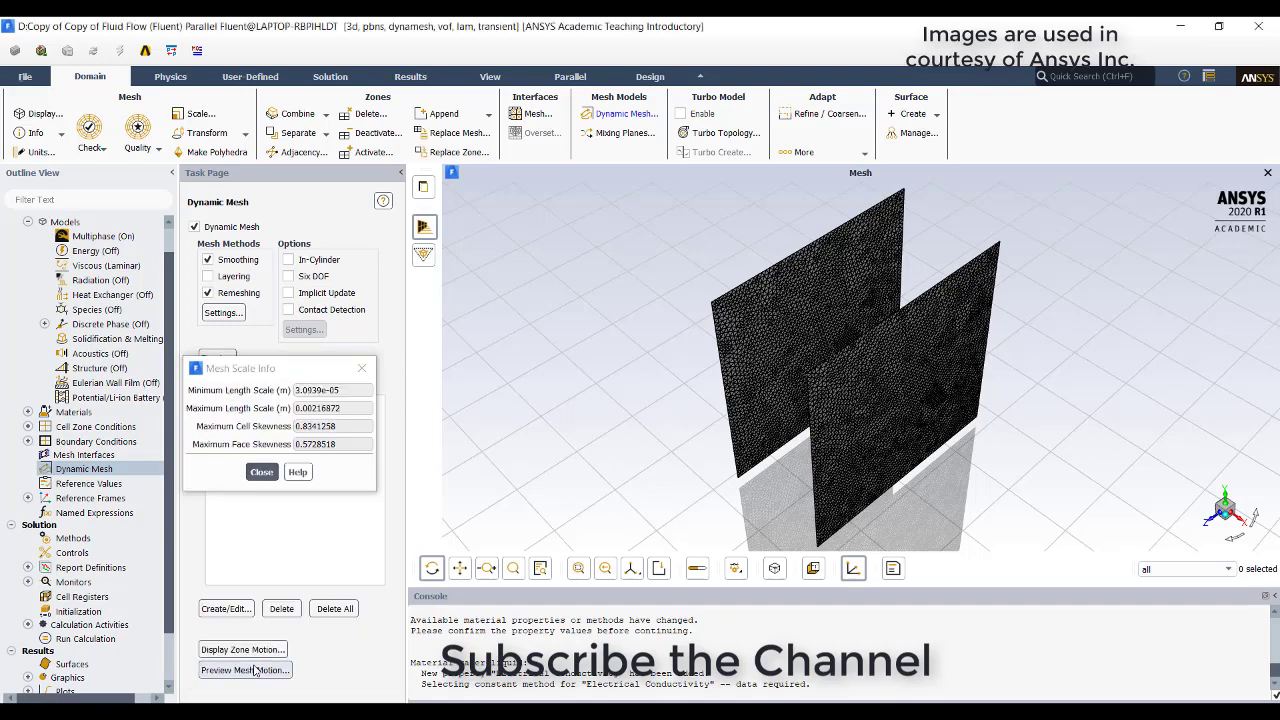
left_click(262, 473)
- Create a Deforming dynamic mesh zone for interior-fff_solid with remeshing and smoothing
left_click(229, 608)
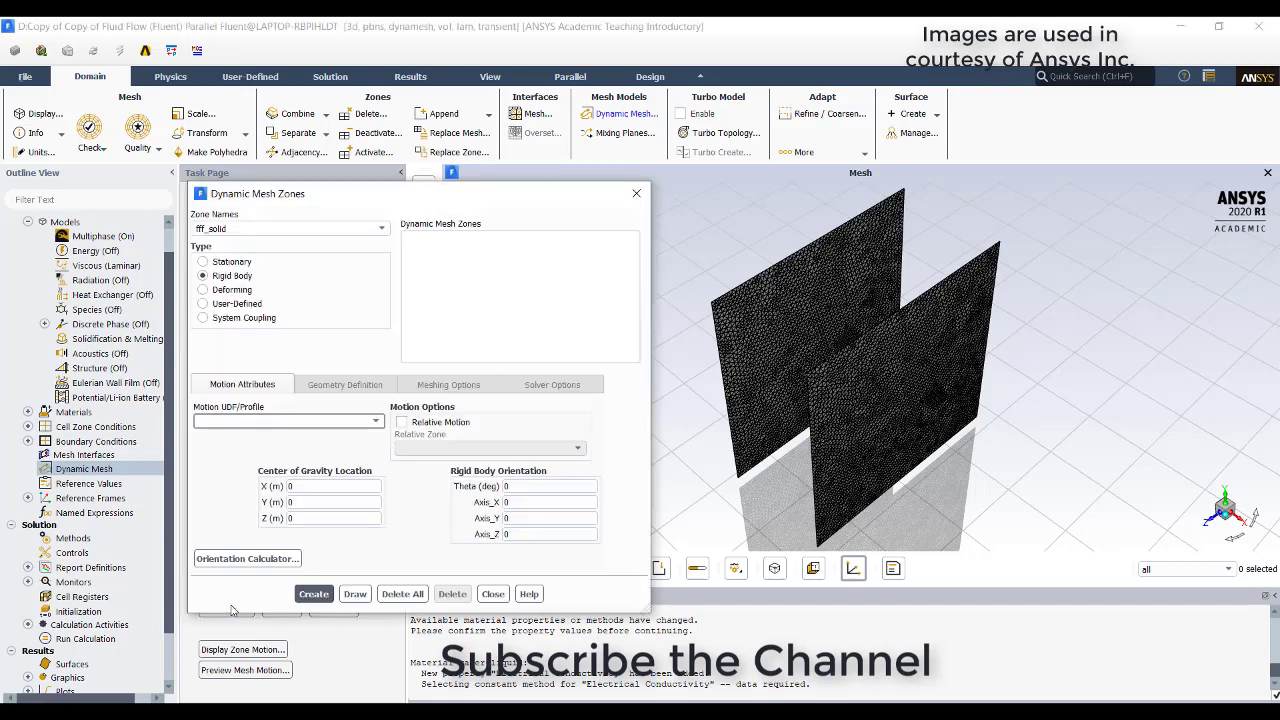
left_click(232, 290)
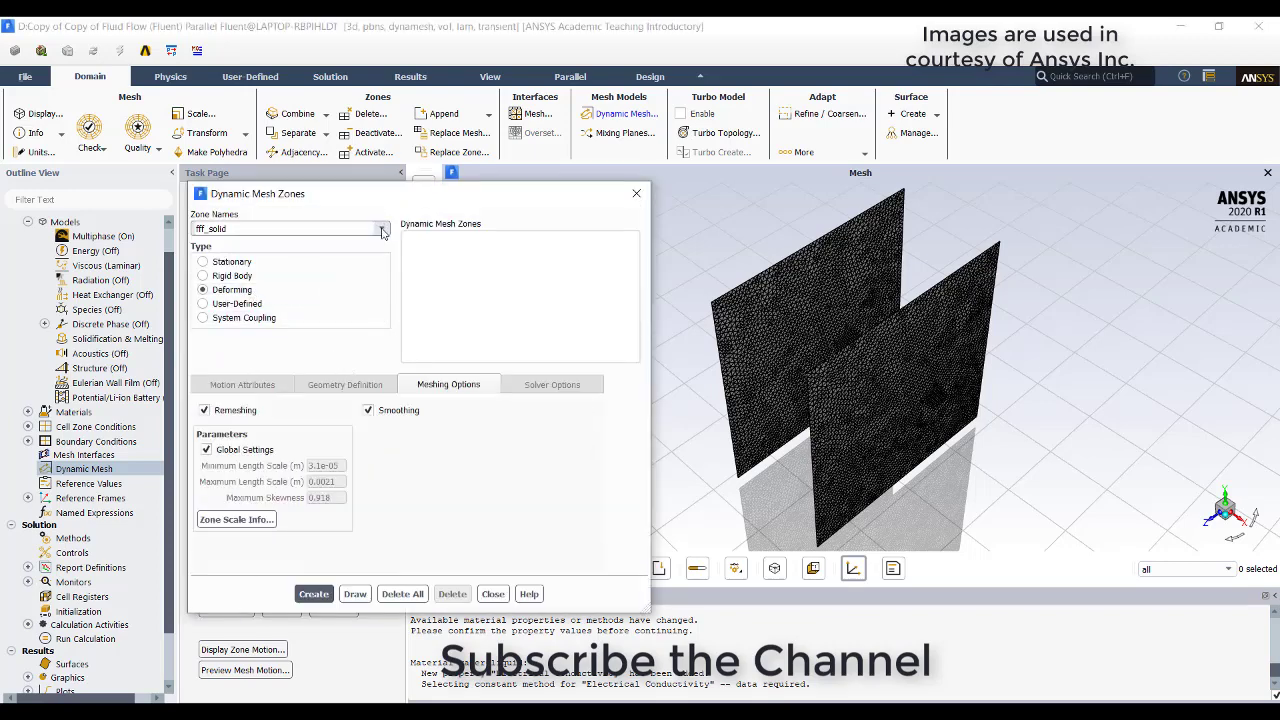
left_click(382, 230)
left_click(282, 253)
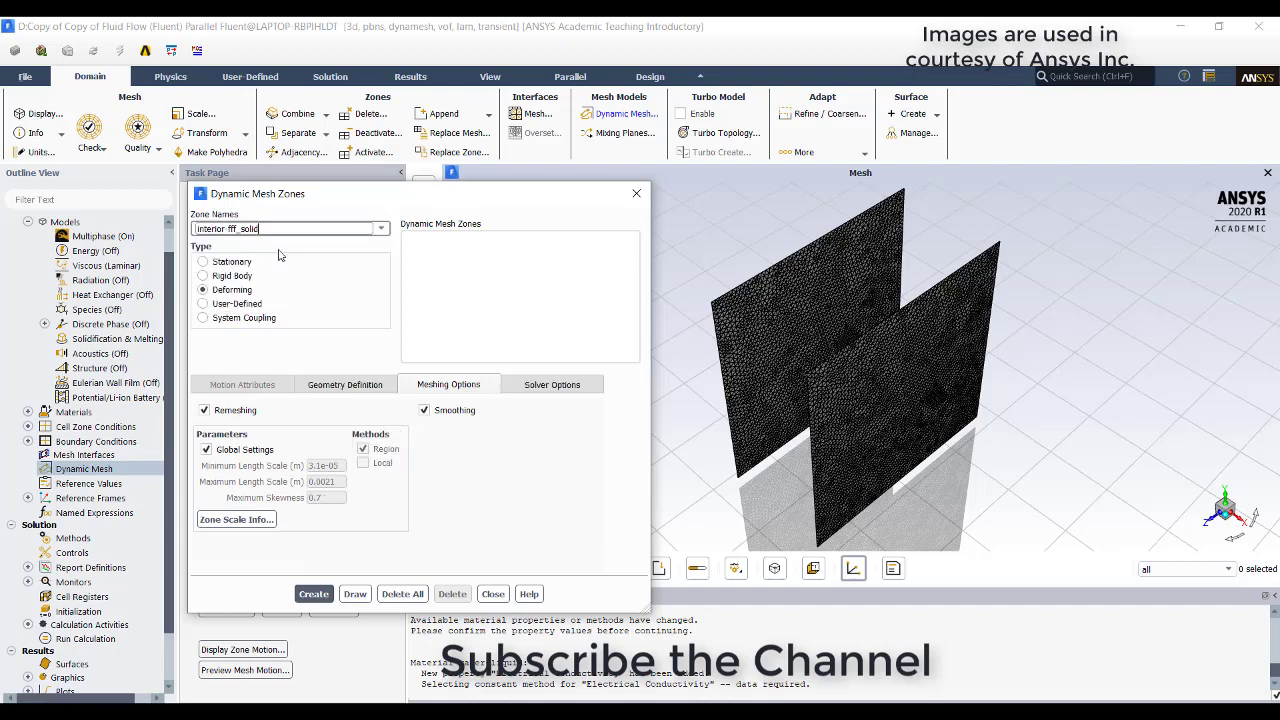
left_click(320, 596)
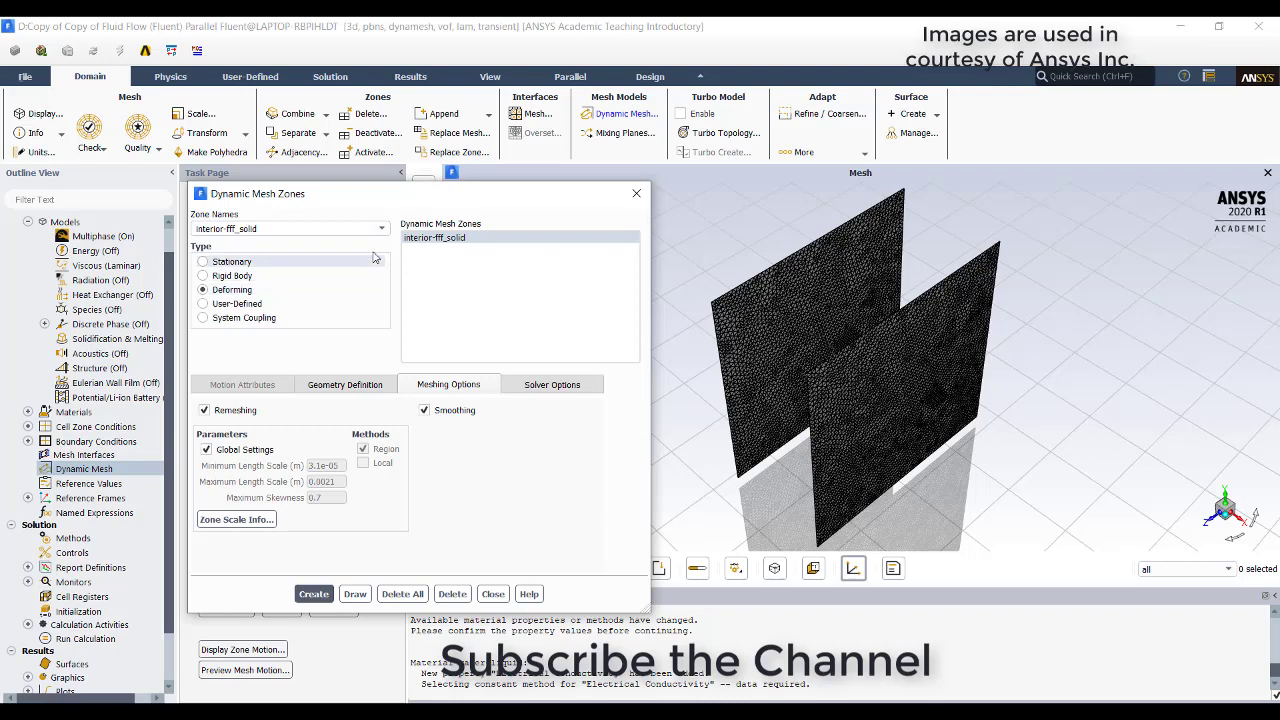
left_click(636, 195)
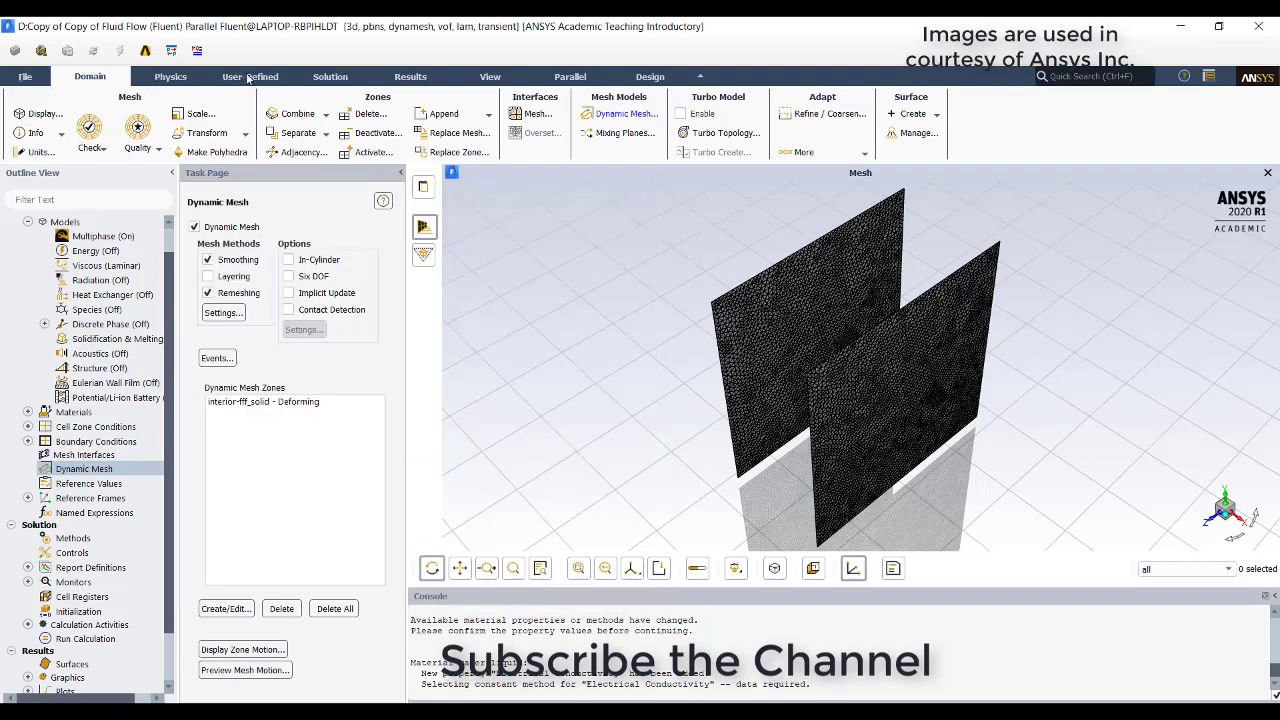
- Read the motion profile file FFF-2.set.prof from the dippaint_files\dp0\FFF-2\Fluent folder in Downloads
left_click(26, 80)
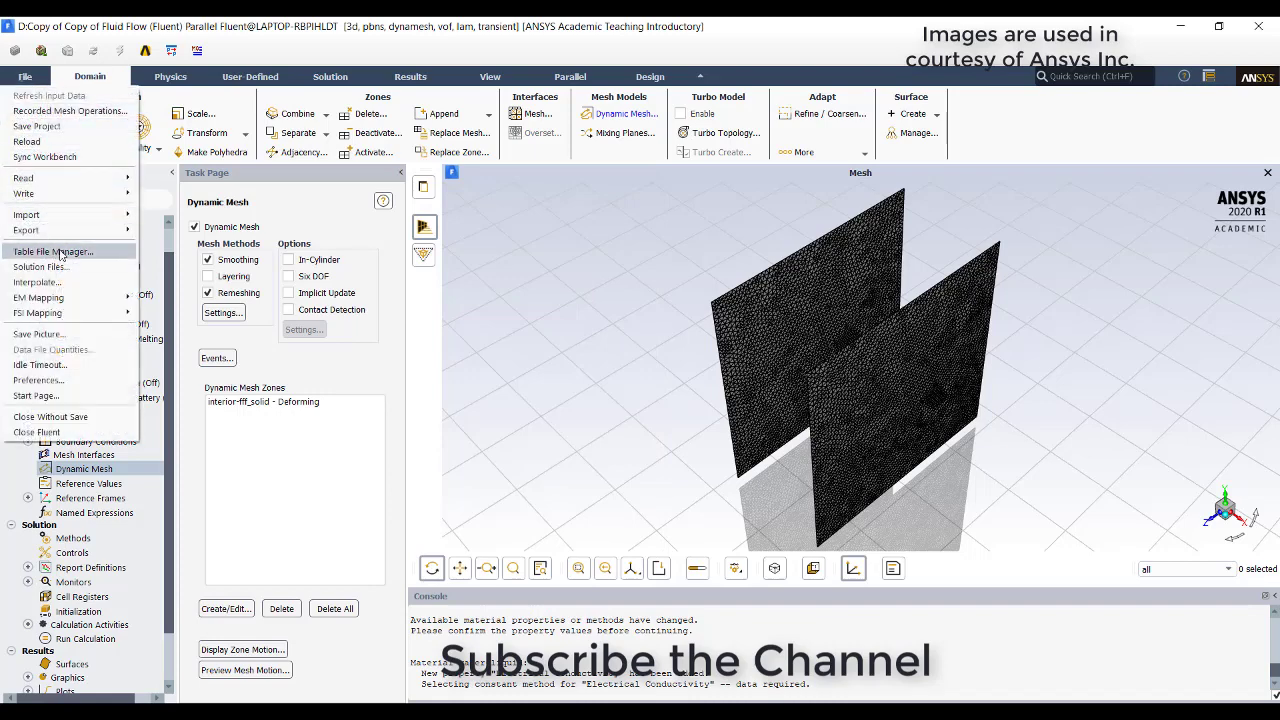
mouse_move(72, 178)
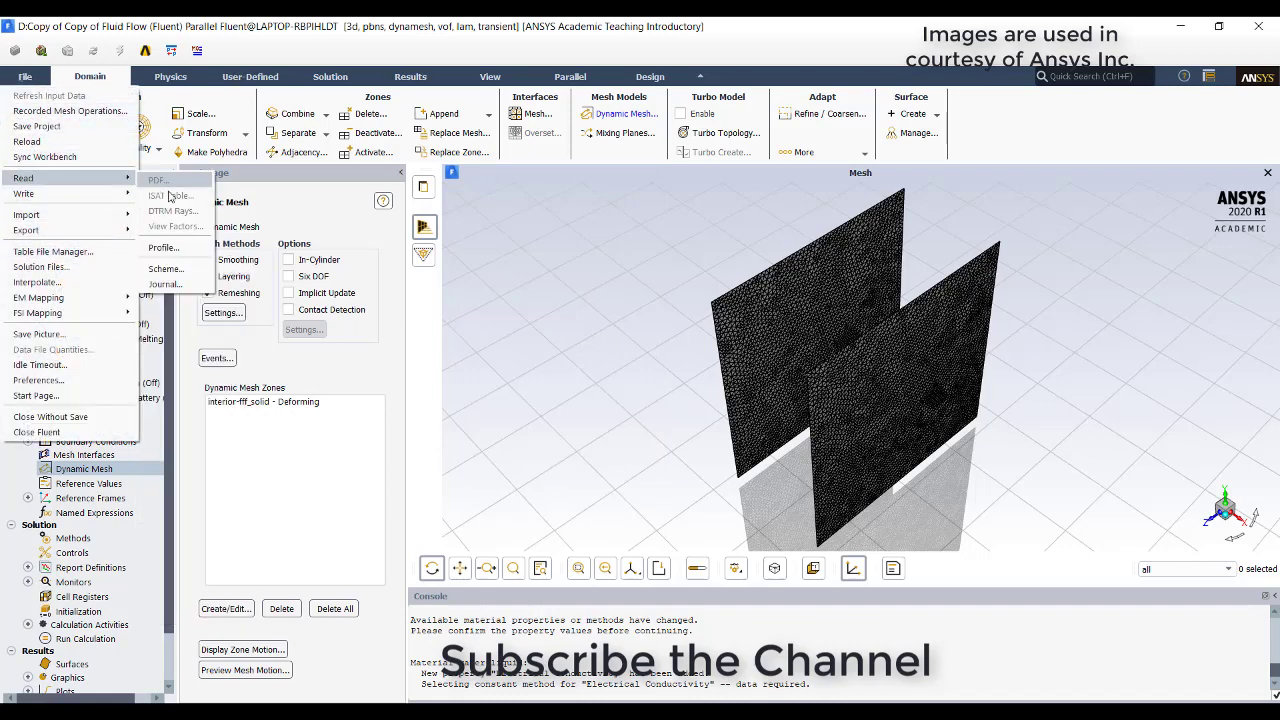
left_click(163, 248)
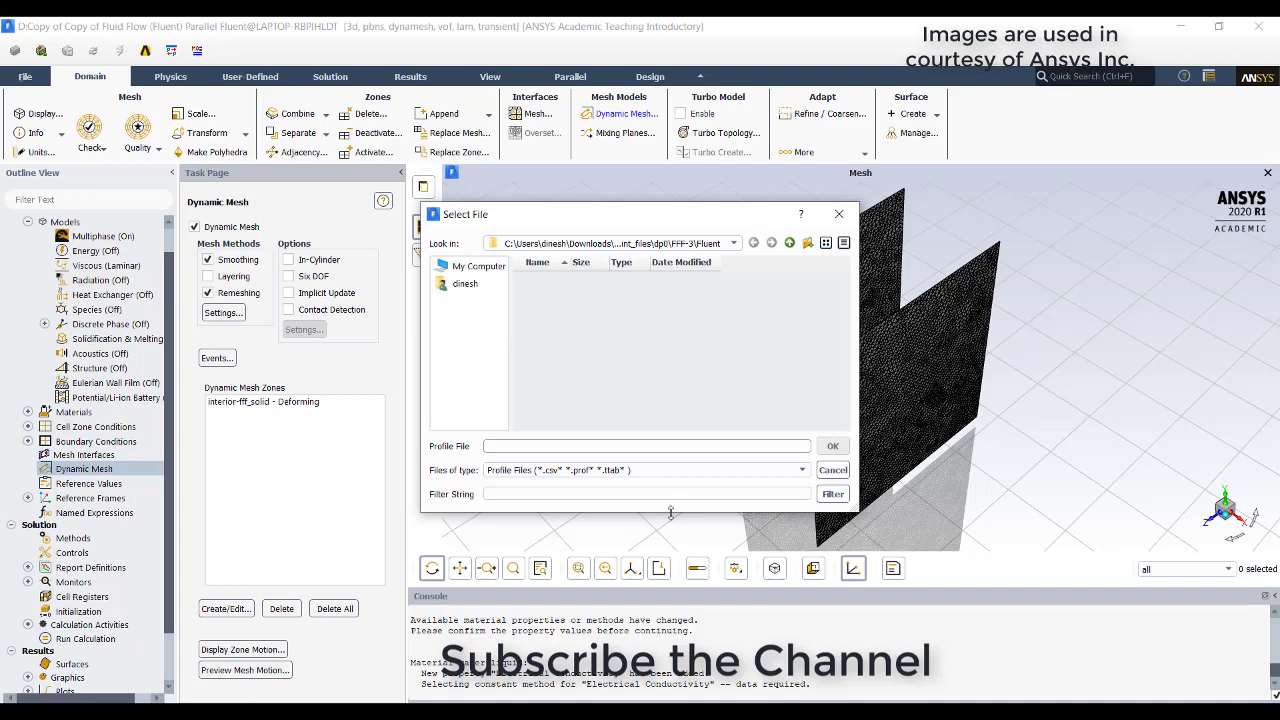
left_click(733, 245)
left_click(729, 258)
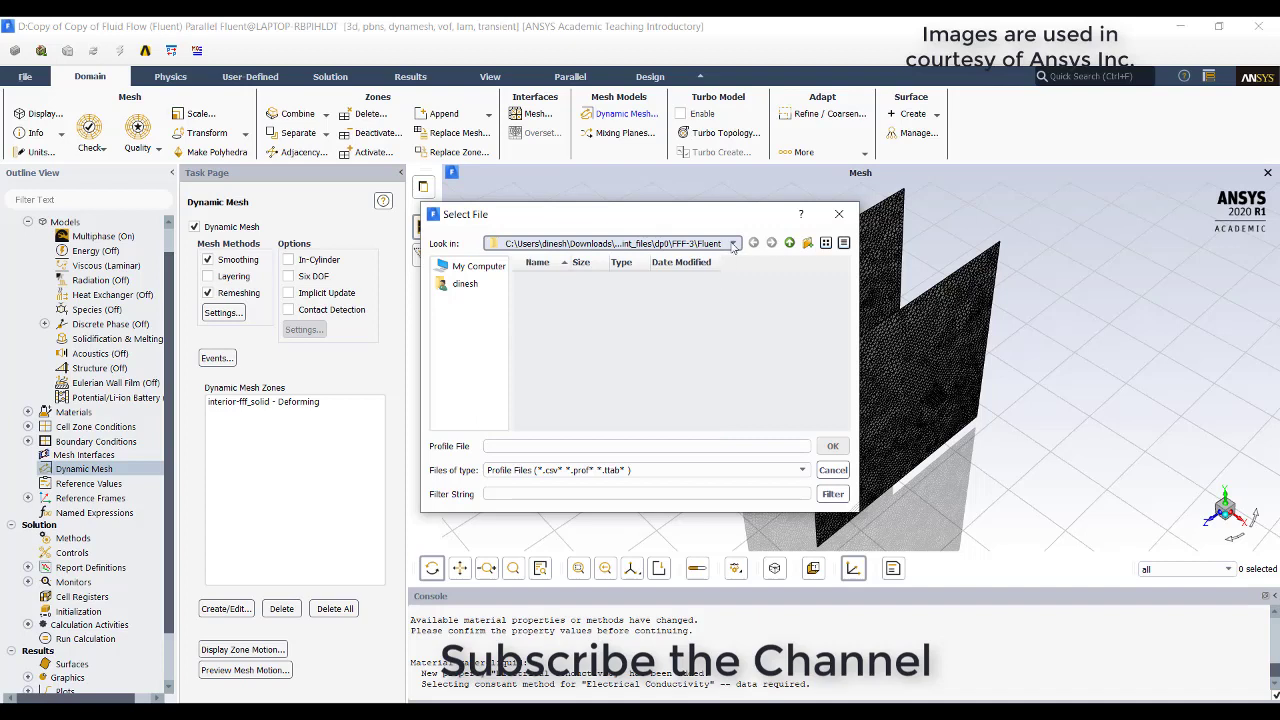
left_click(733, 245)
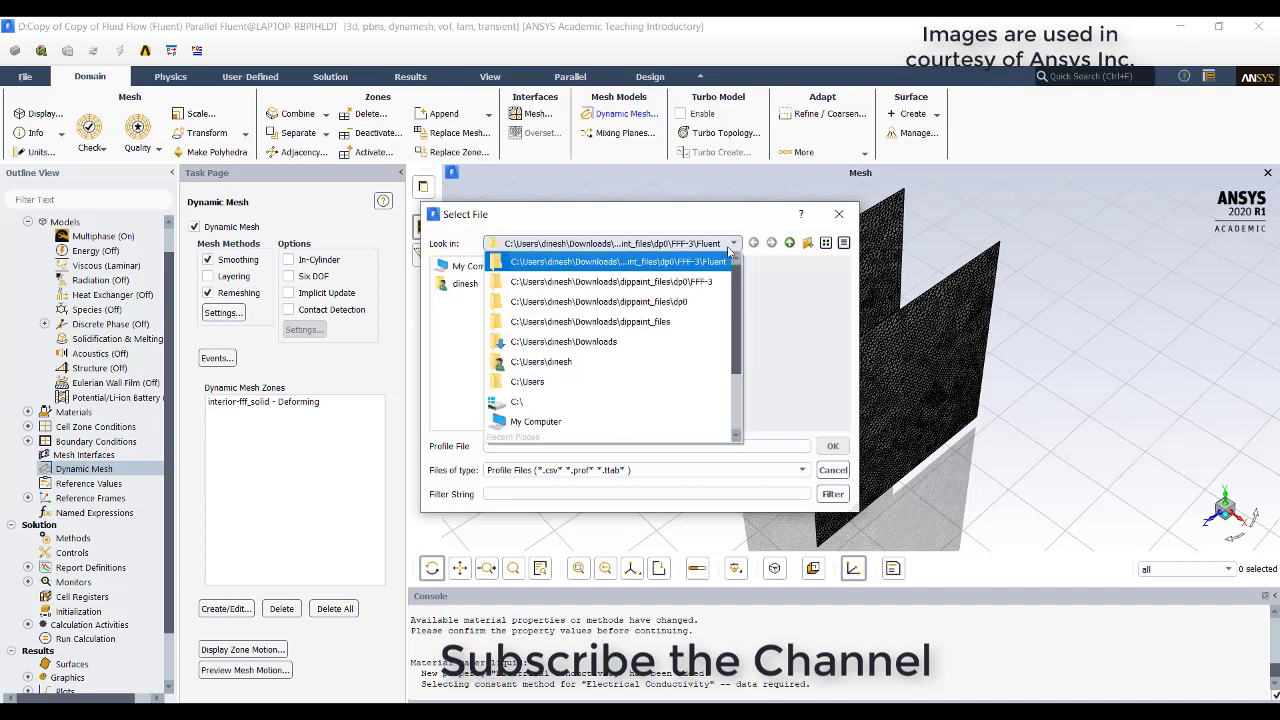
left_click(632, 341)
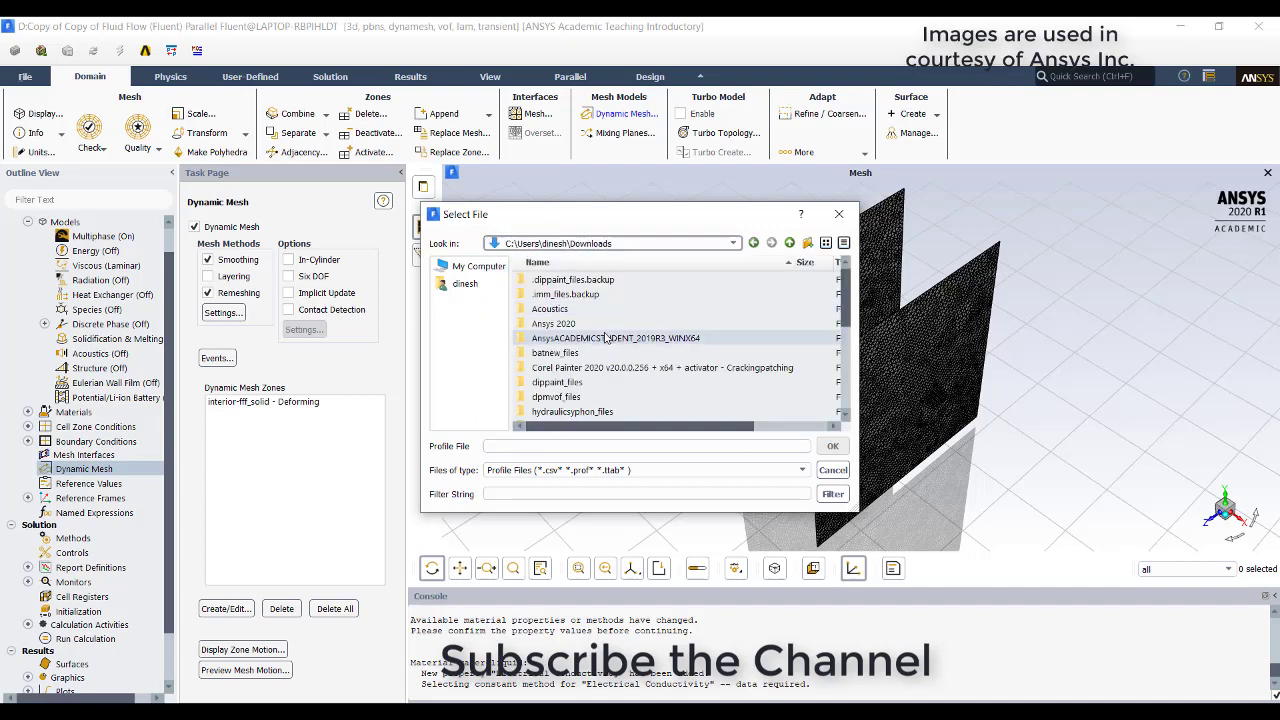
double_click(559, 384)
left_click(548, 282)
double_click(547, 282)
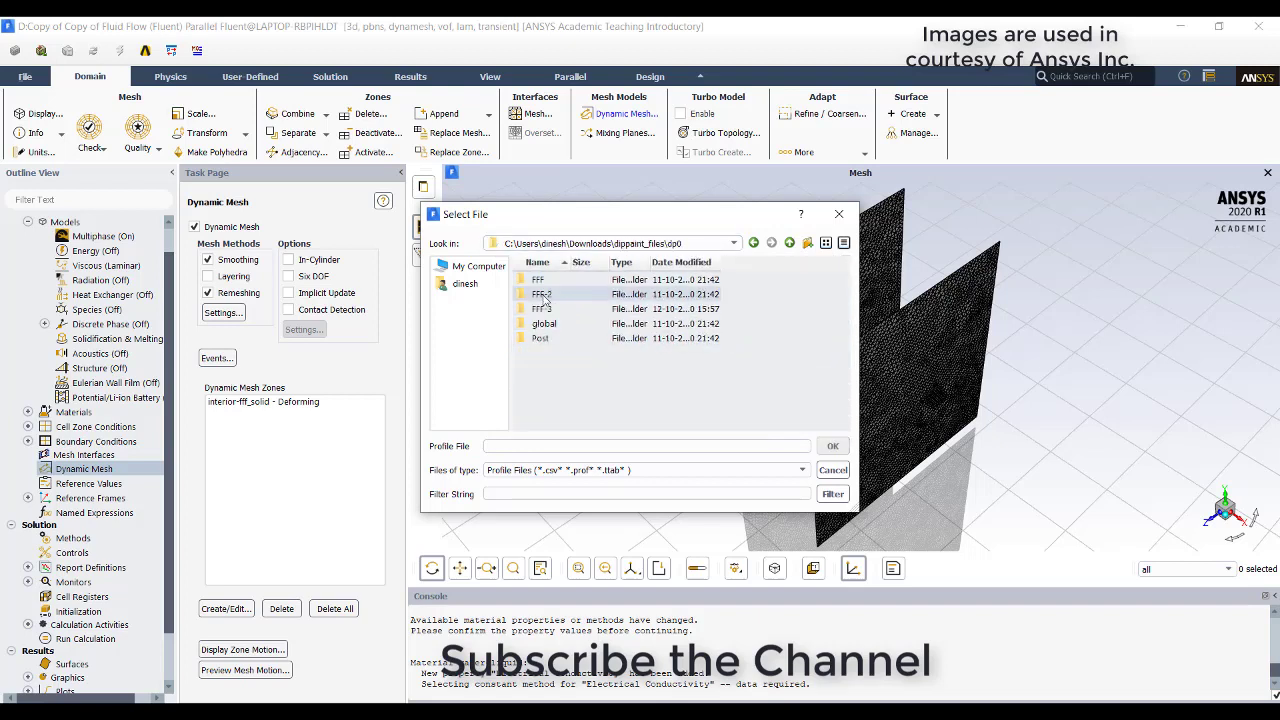
double_click(541, 295)
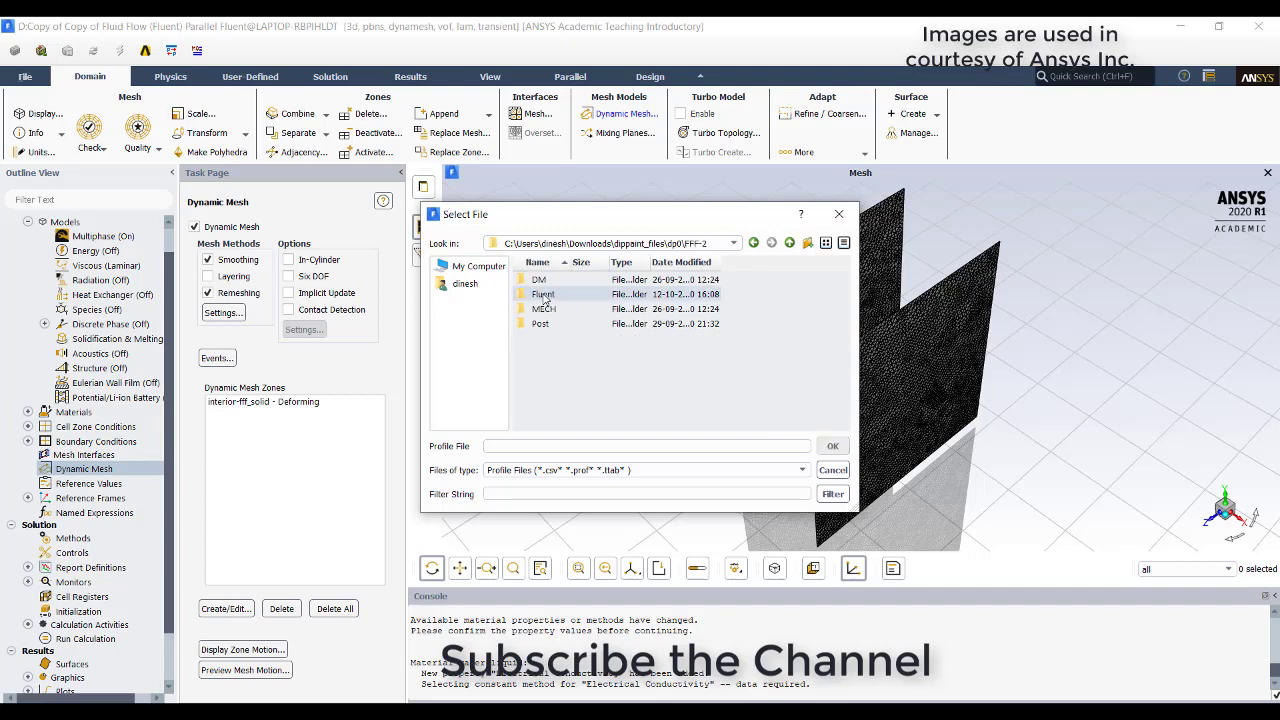
double_click(543, 296)
left_click(600, 281)
left_click(826, 447)
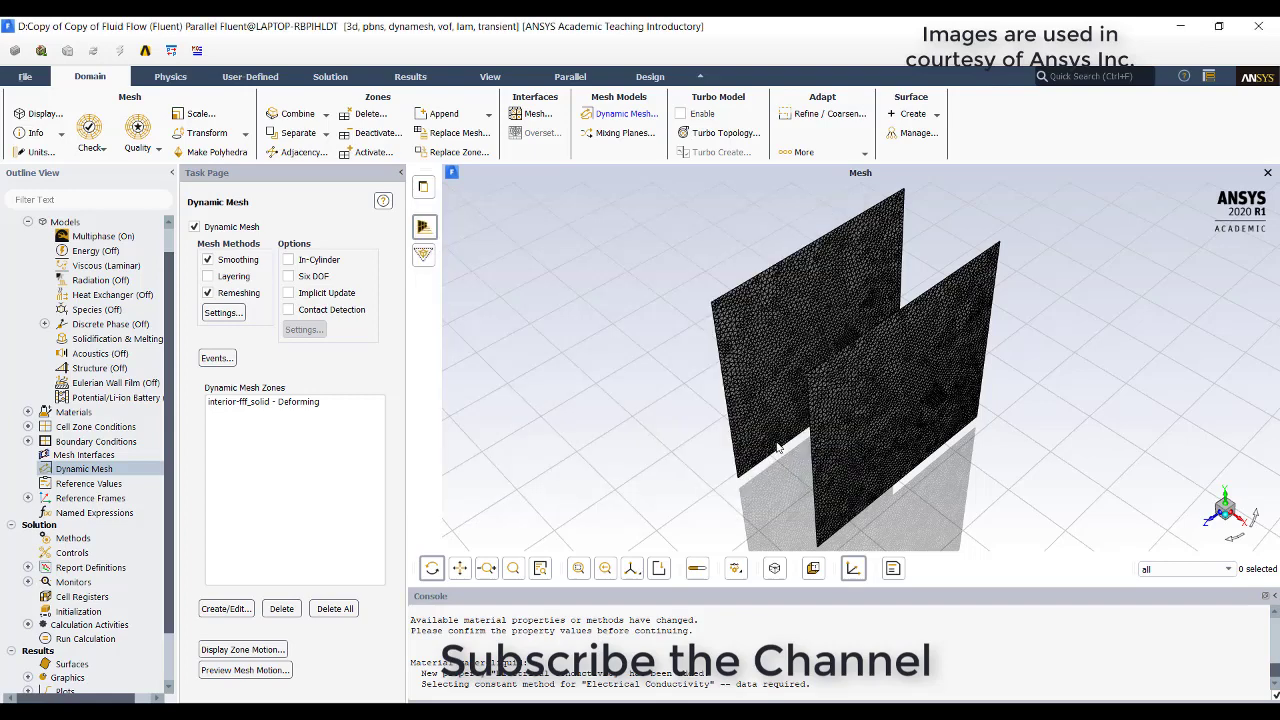
- Create a Rigid Body dynamic mesh zone for platewall using the linear_motion profile
left_click(227, 609)
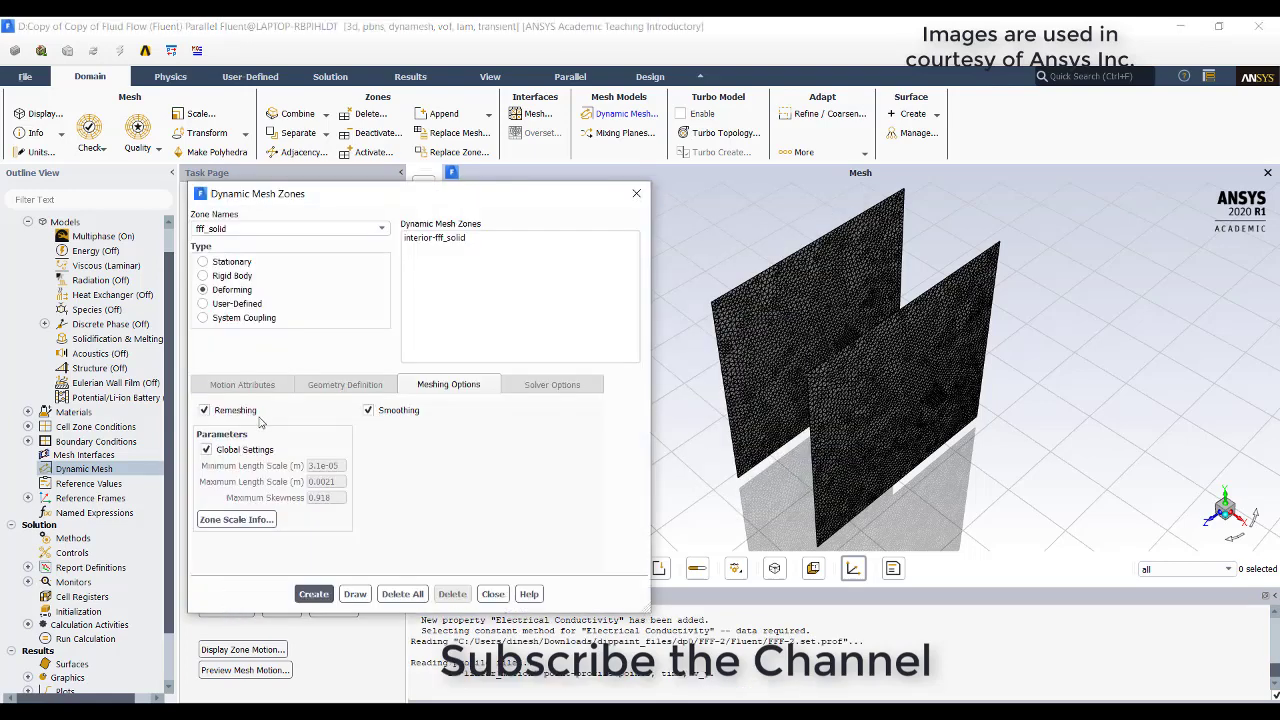
left_click(233, 276)
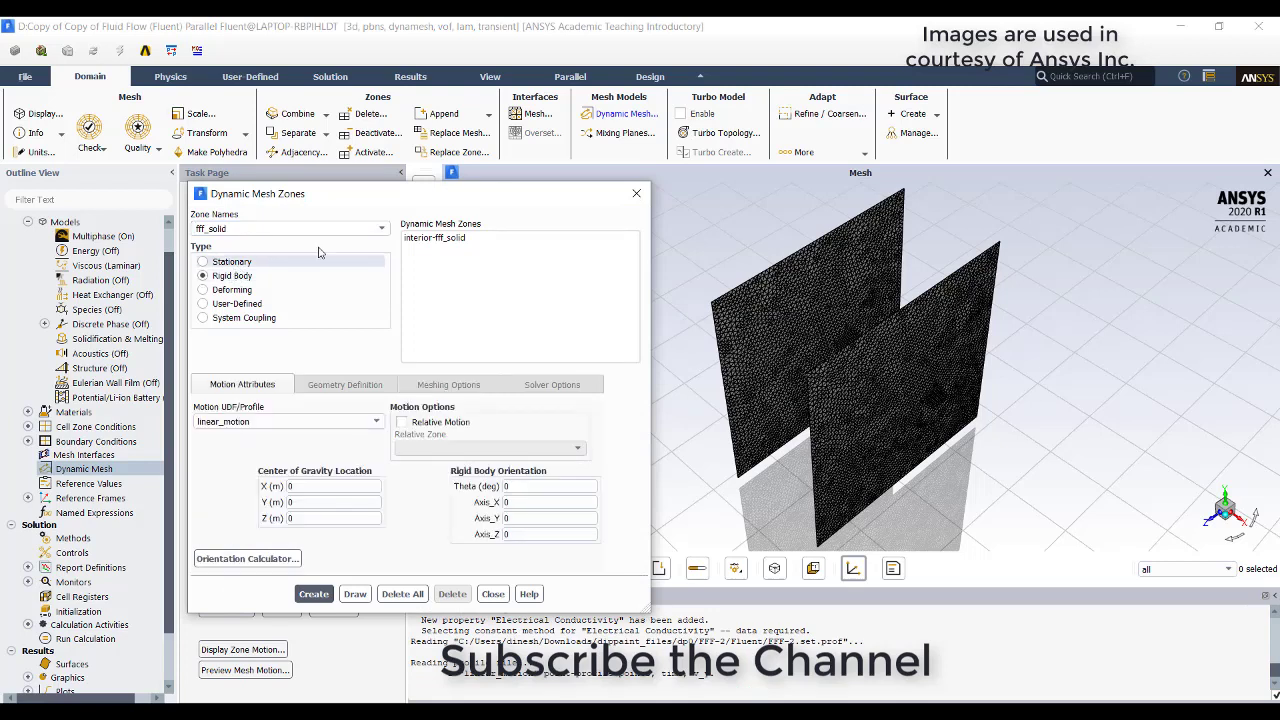
left_click(384, 228)
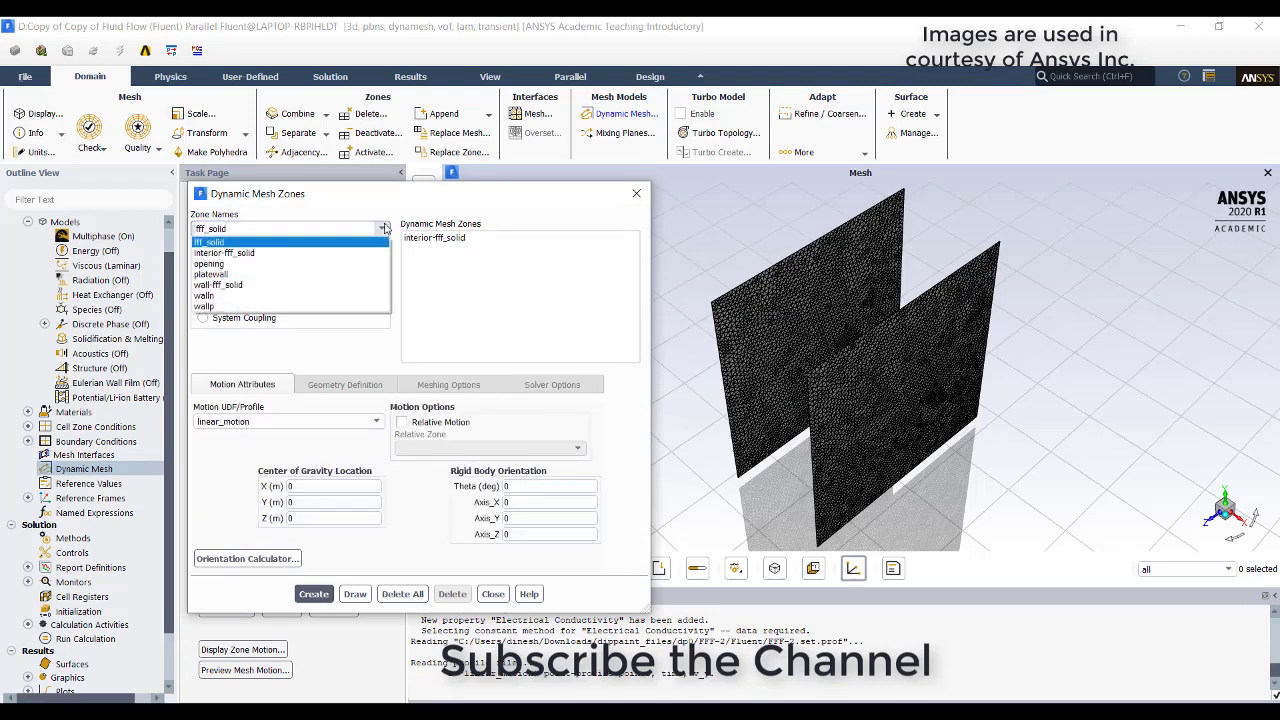
left_click(233, 275)
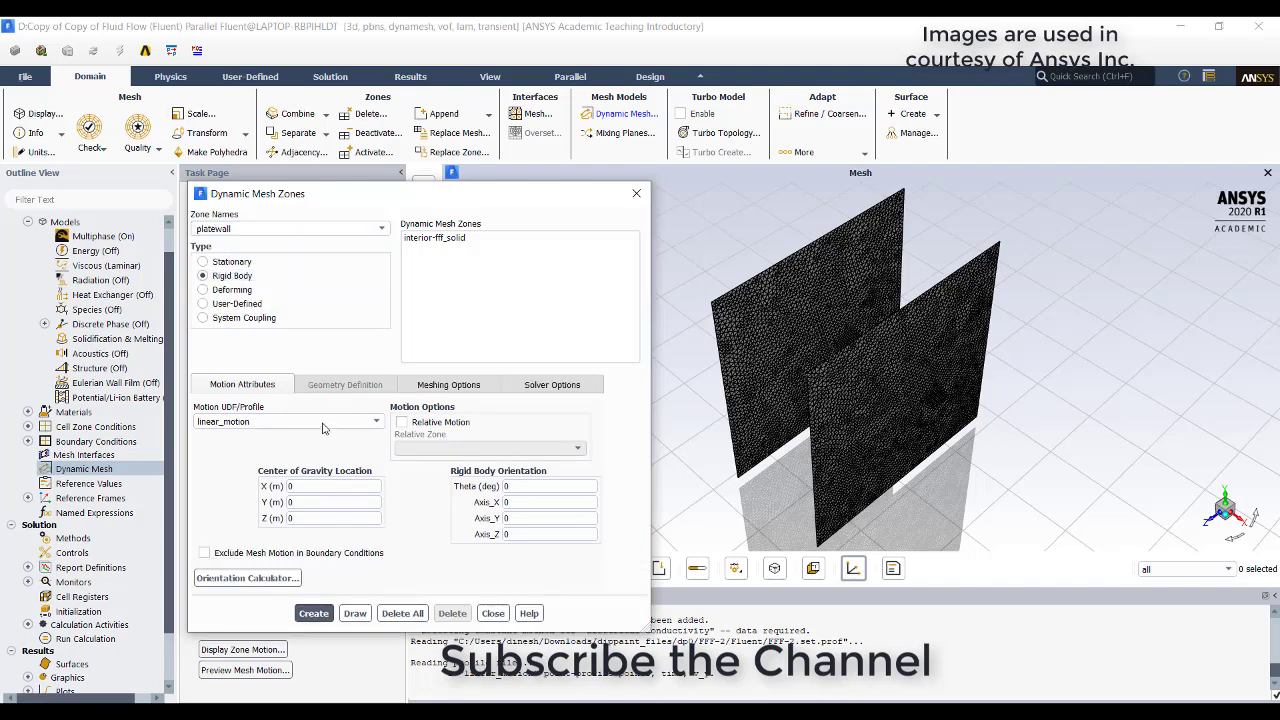
left_click(325, 614)
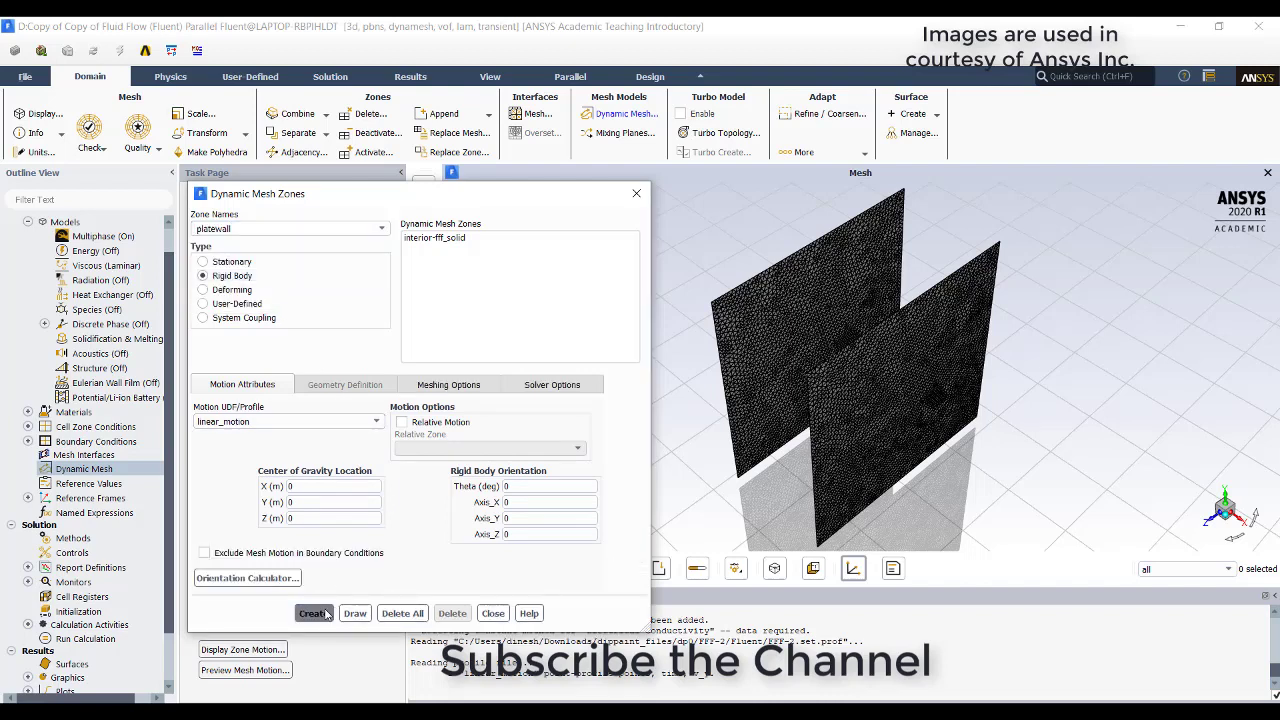
left_click(492, 613)
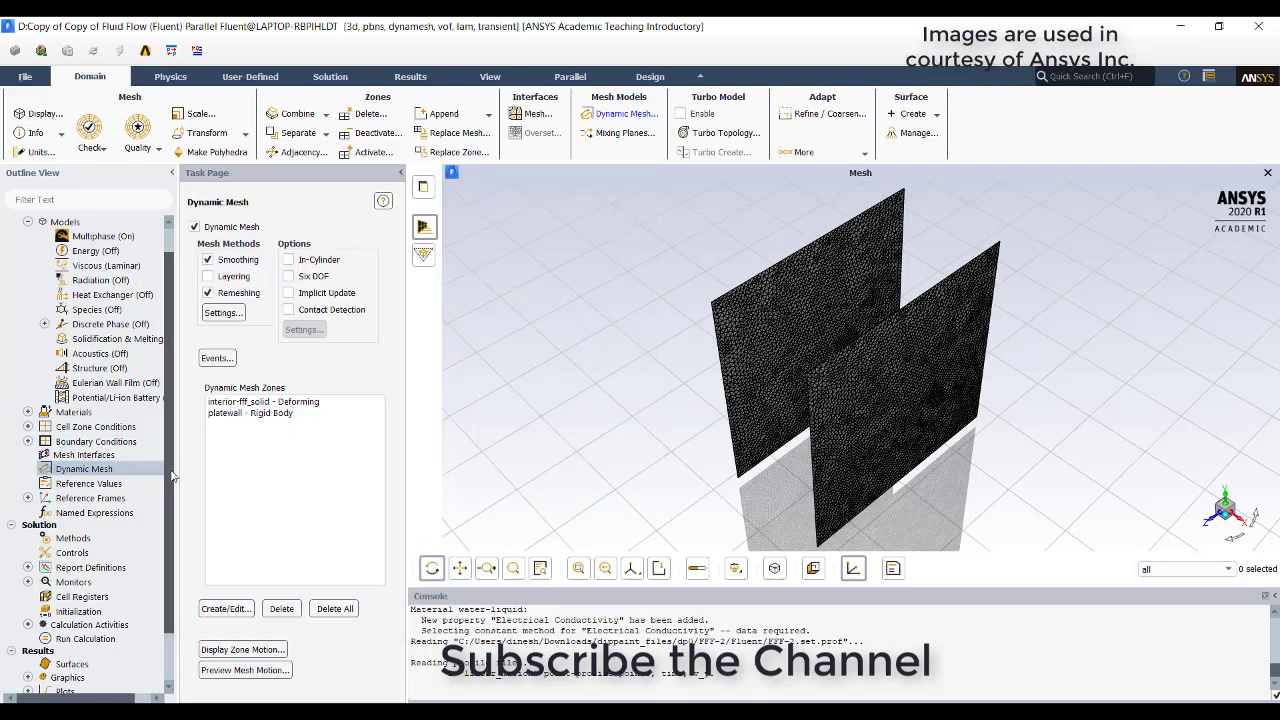
- Set the pressure-velocity coupling scheme to Coupled in the solution methods
scroll(170, 492, "down", 2)
left_click(90, 484)
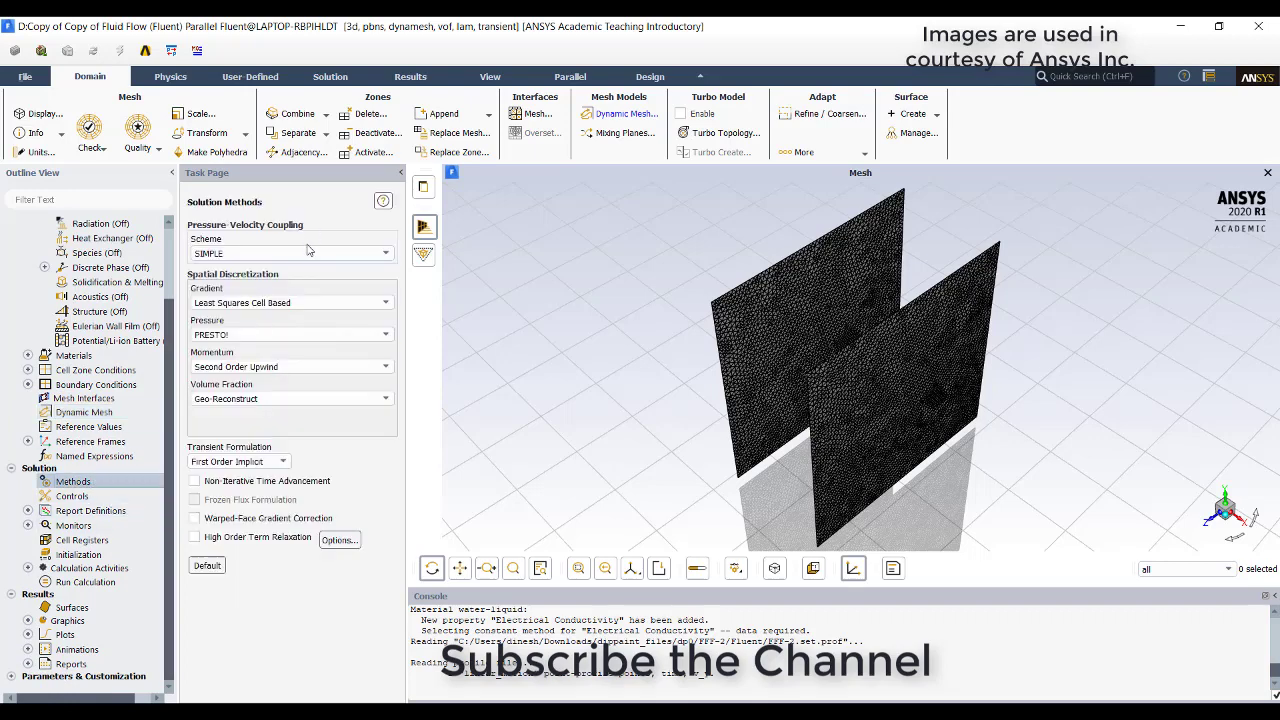
left_click(307, 254)
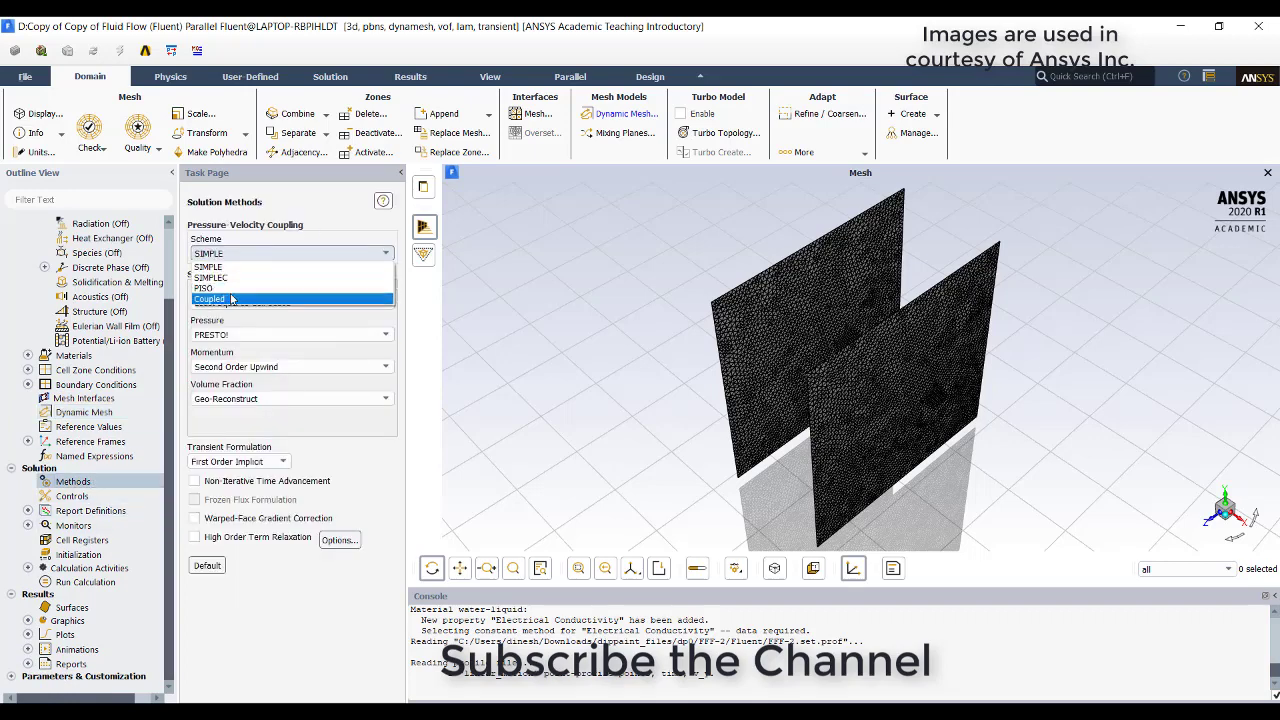
left_click(232, 298)
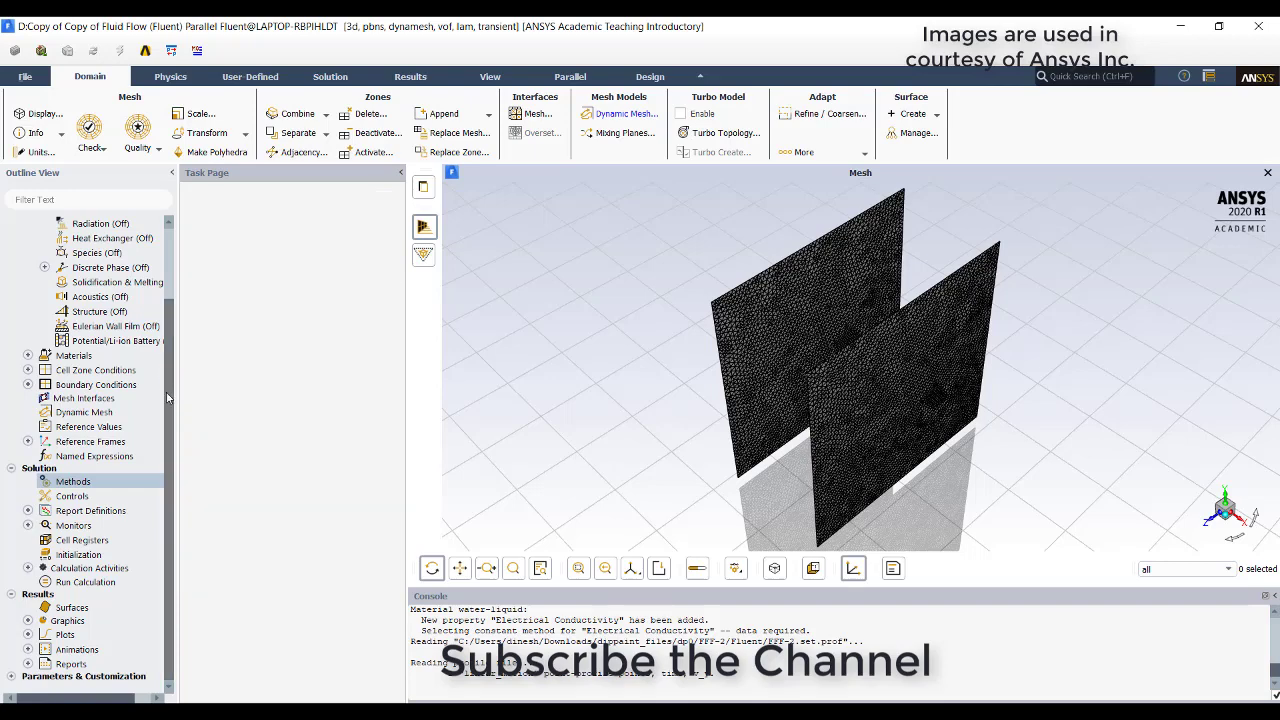
- Bring up the solution initialization settings and start a new region cell register from the mesh adaption controls
left_click(80, 554)
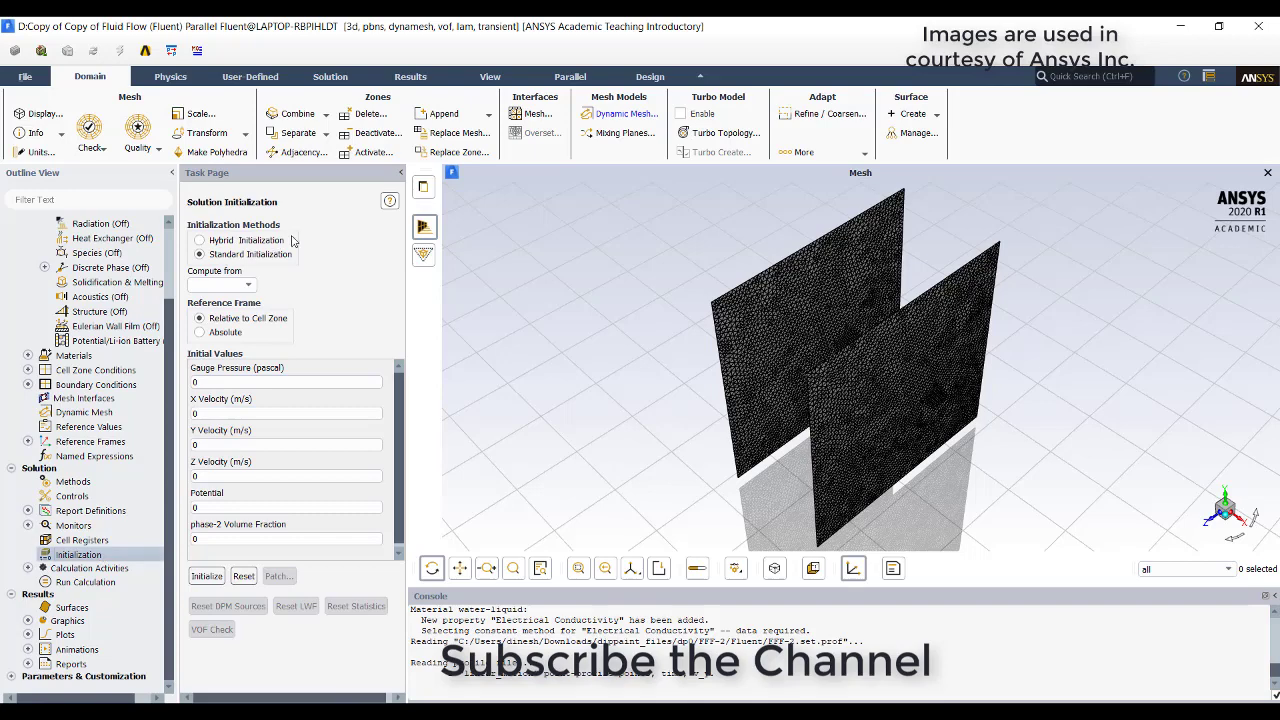
left_click(797, 118)
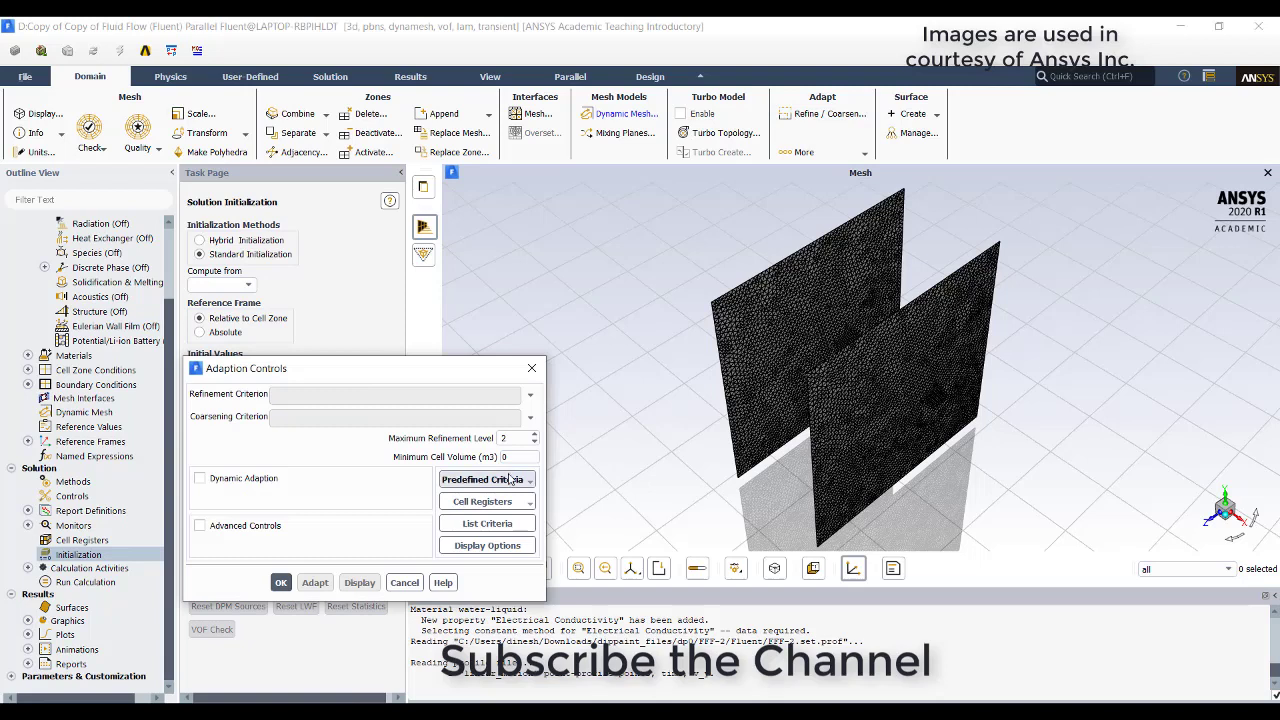
left_click(514, 482)
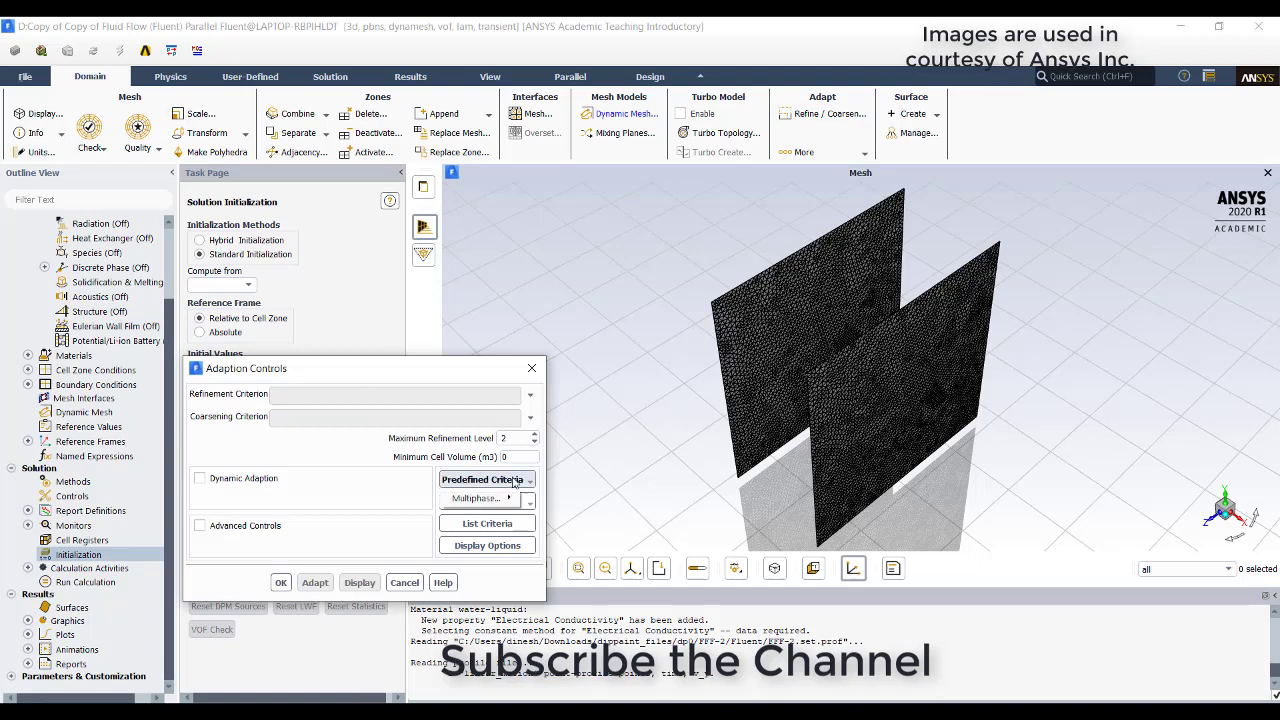
left_click(413, 486)
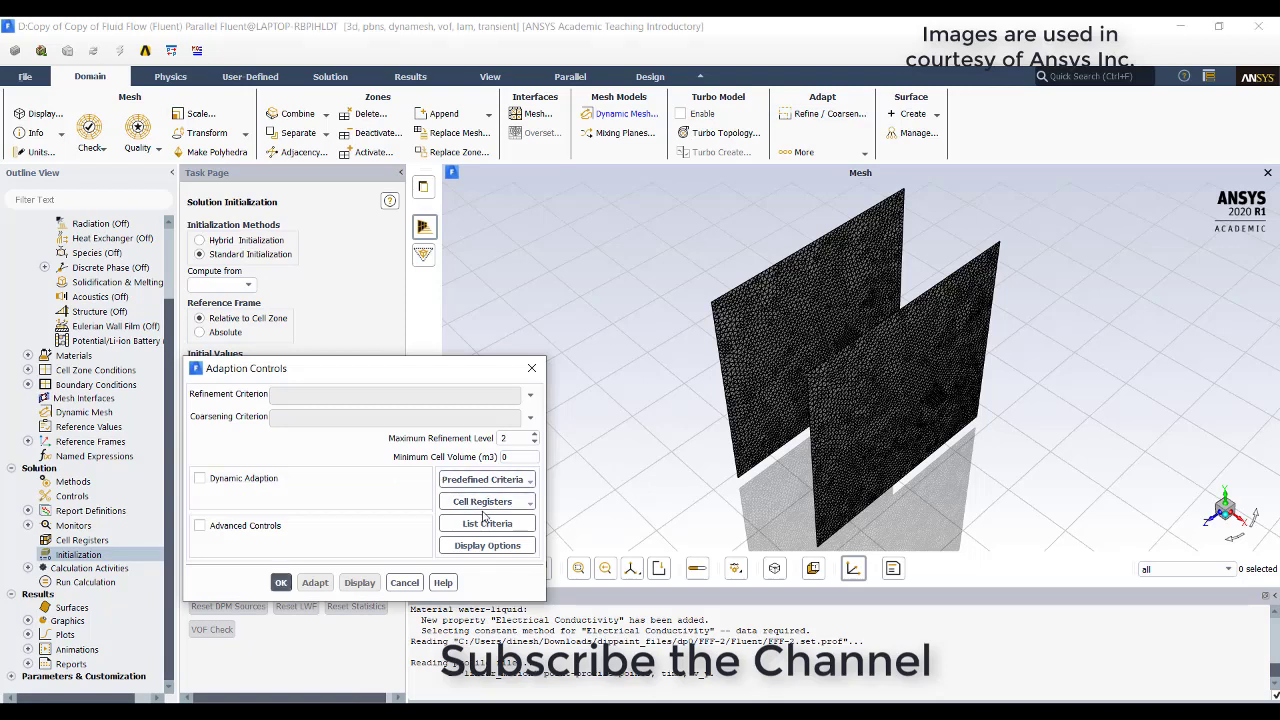
left_click(488, 502)
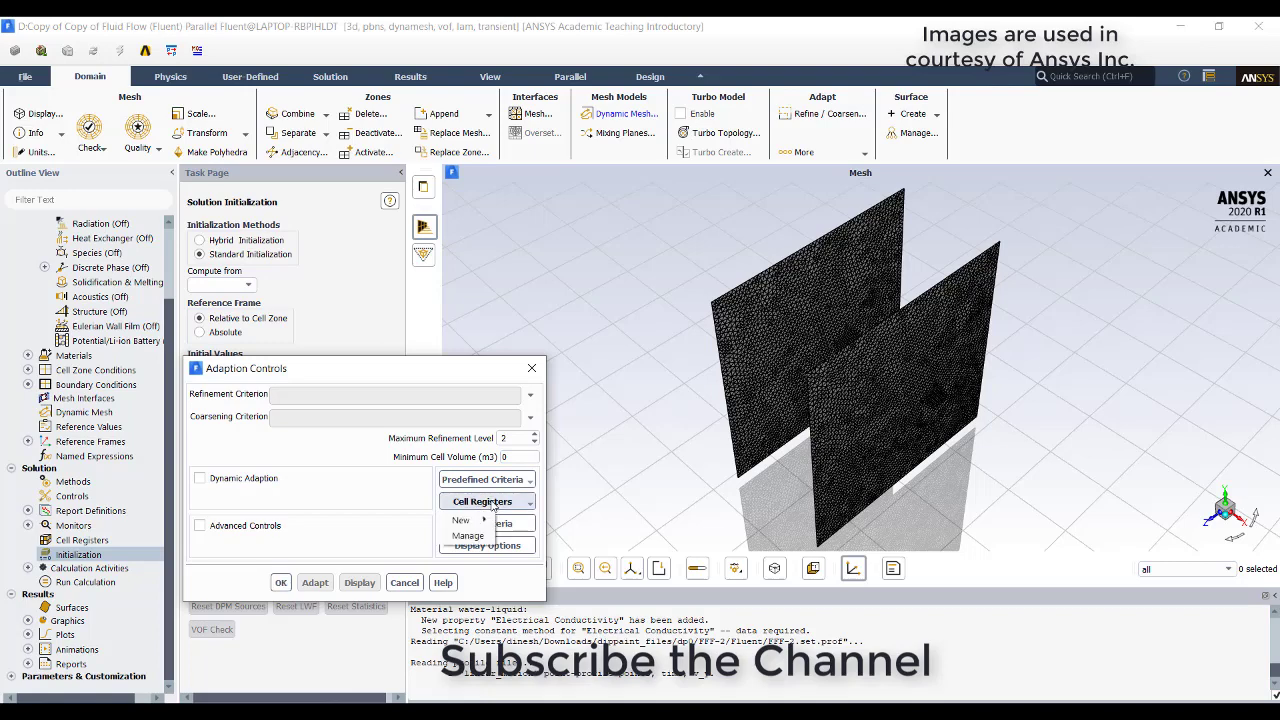
mouse_move(467, 520)
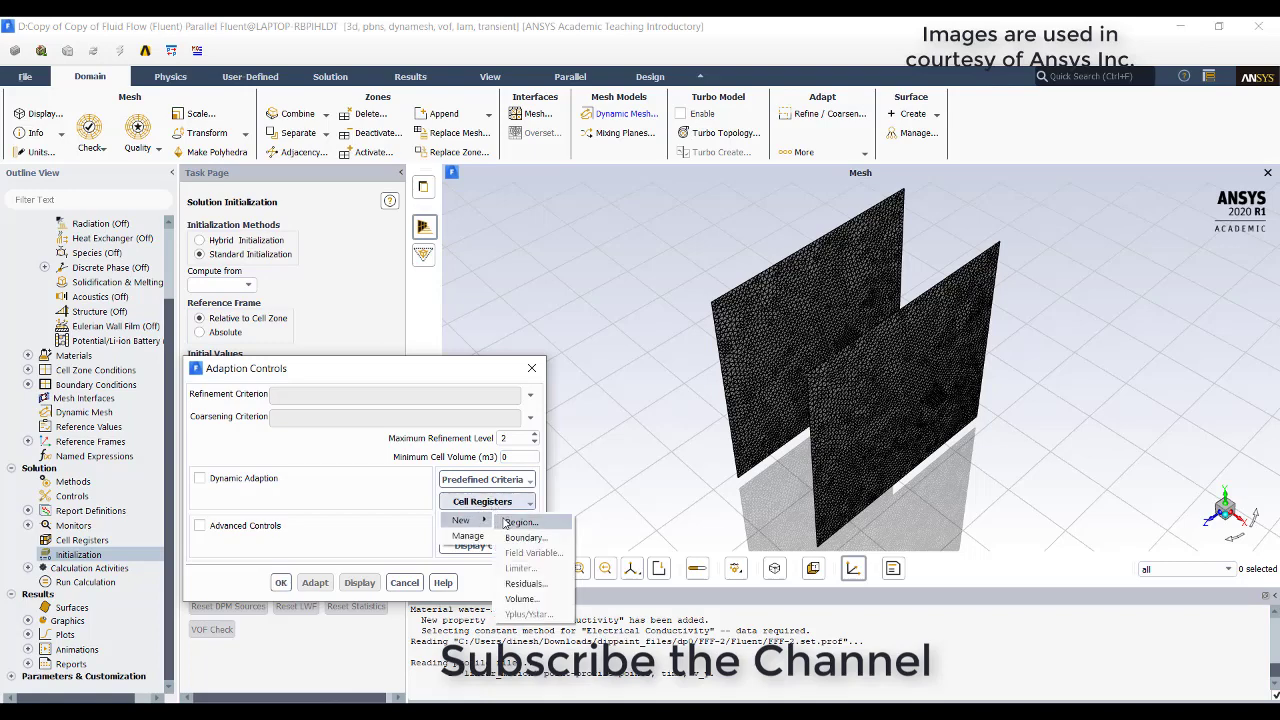
left_click(506, 522)
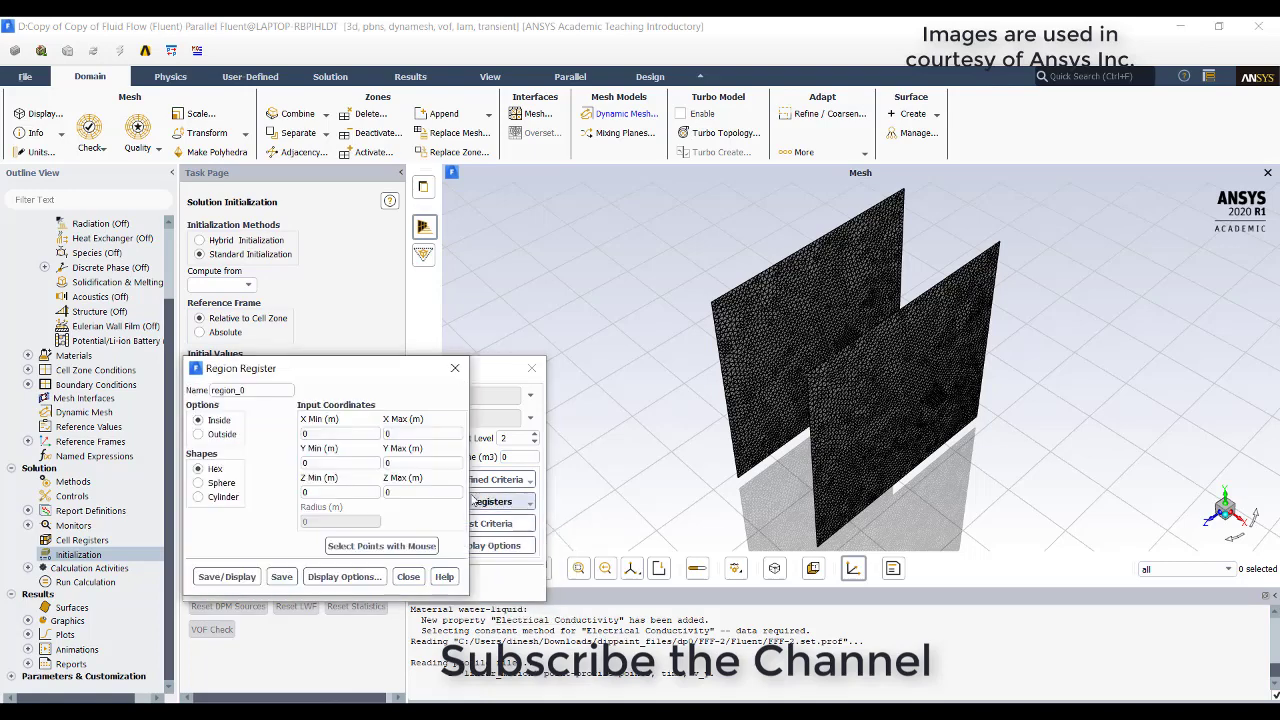
- Set the hex region register's X, Y and Z minimums to -50 m, then save and display the marked cells
left_click(388, 433)
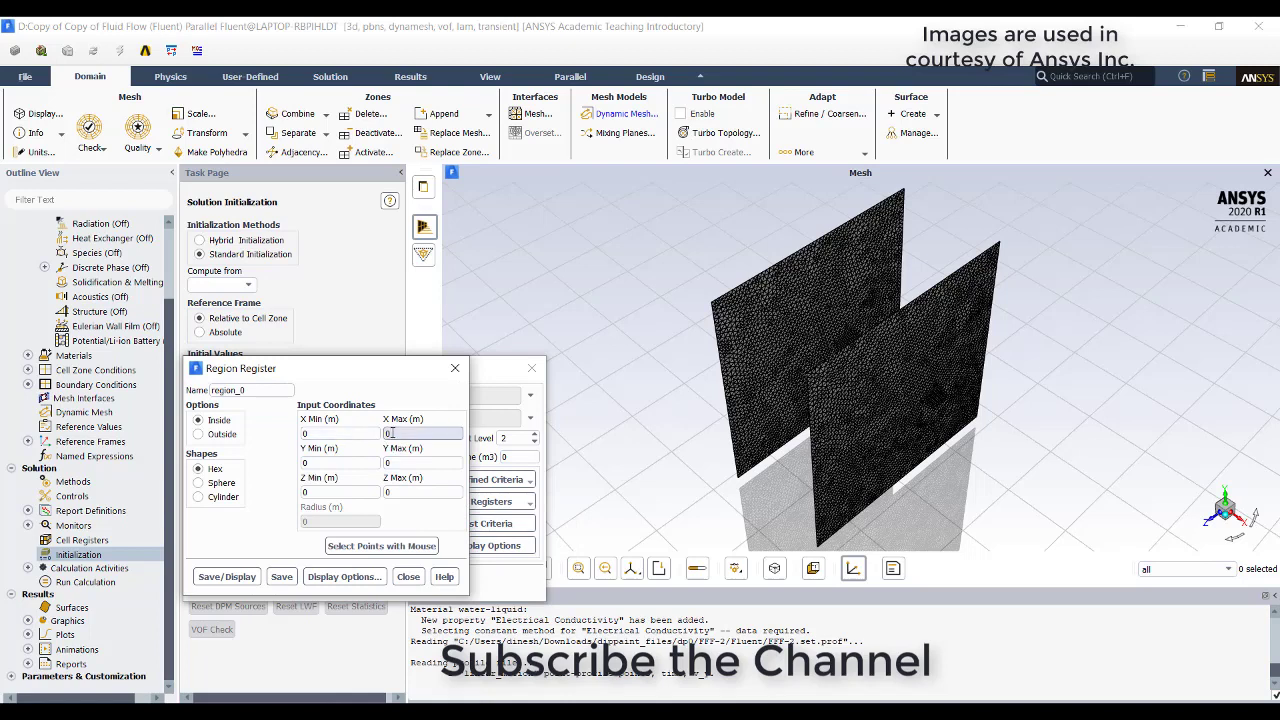
left_click(328, 432)
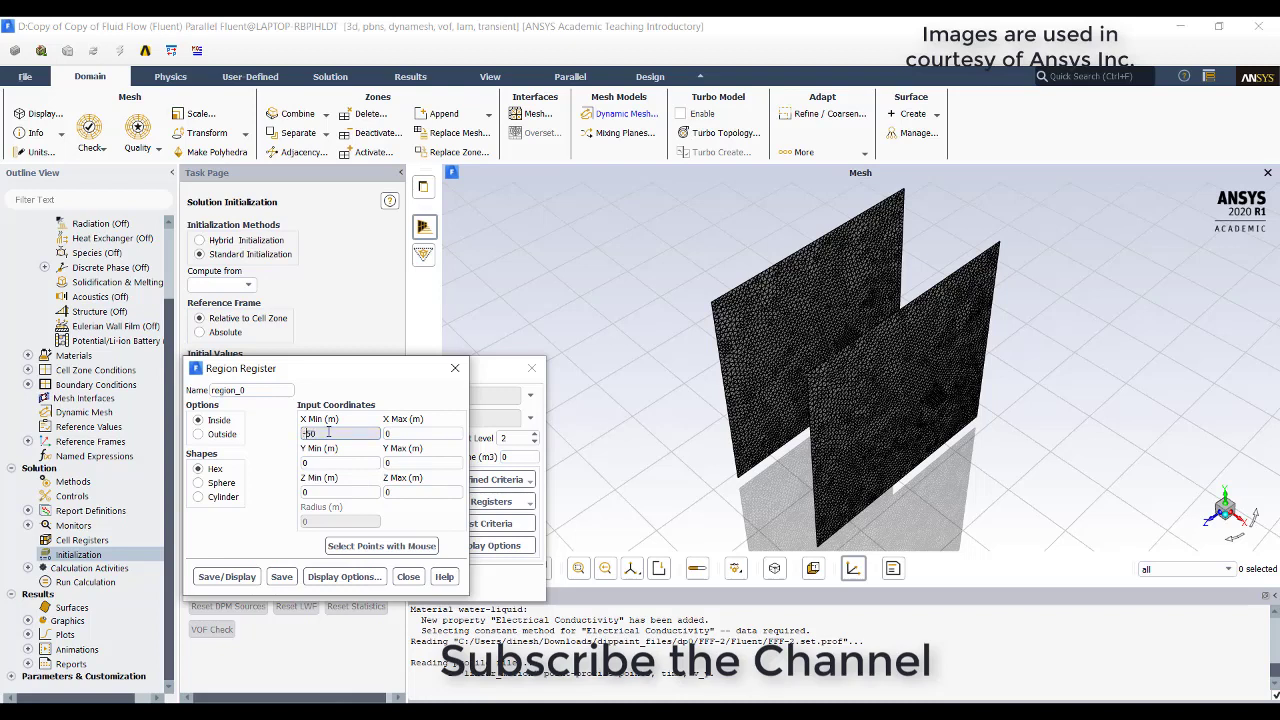
left_click(318, 462)
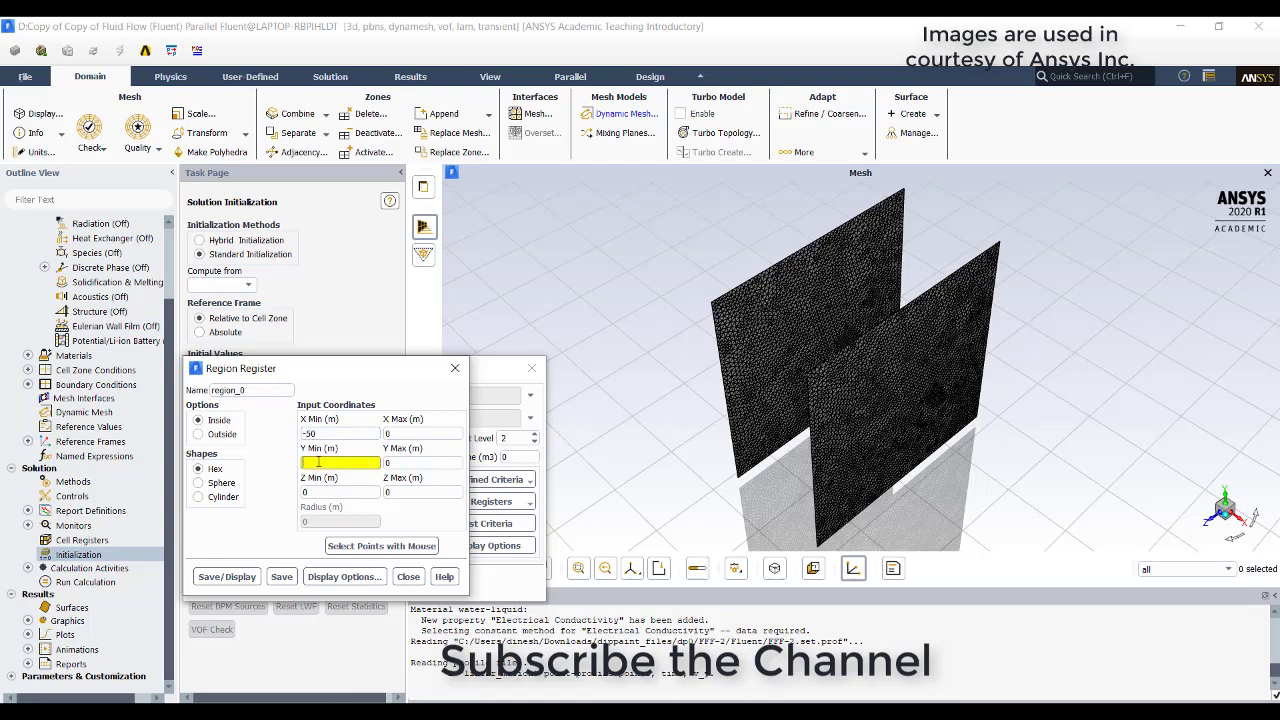
type("-80")
key("BackSpace")
key("BackSpace")
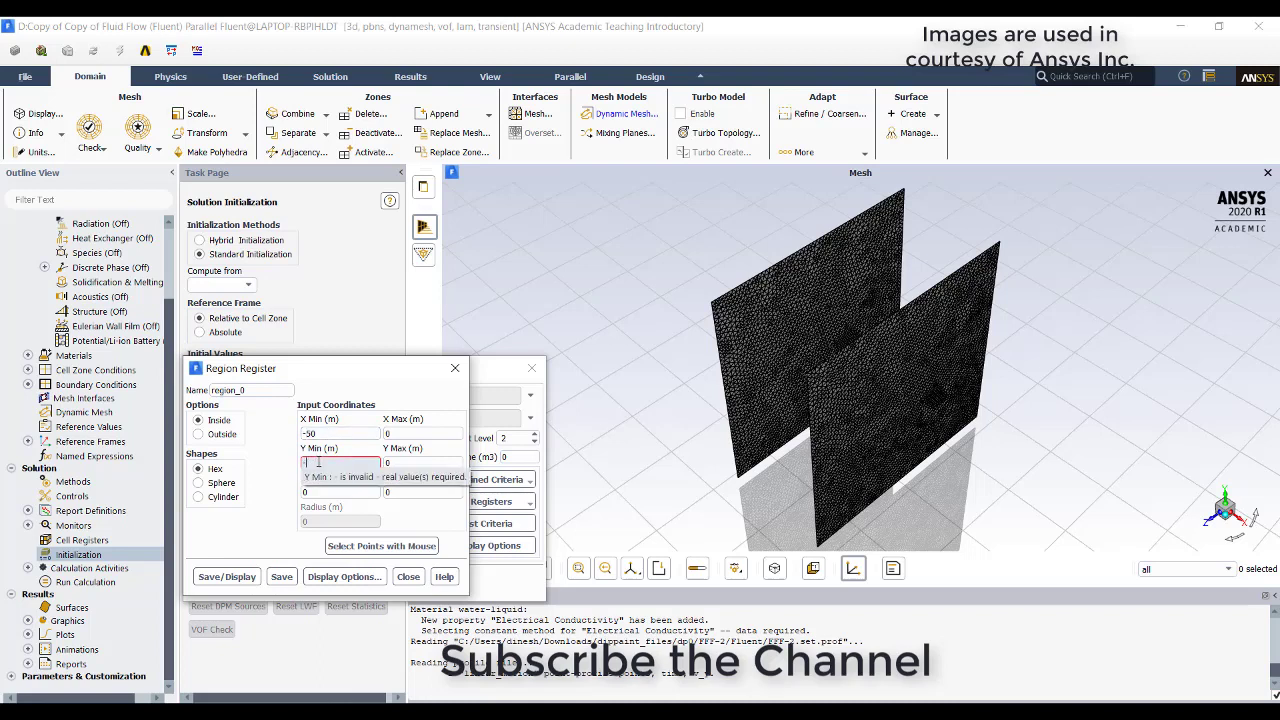
type("50")
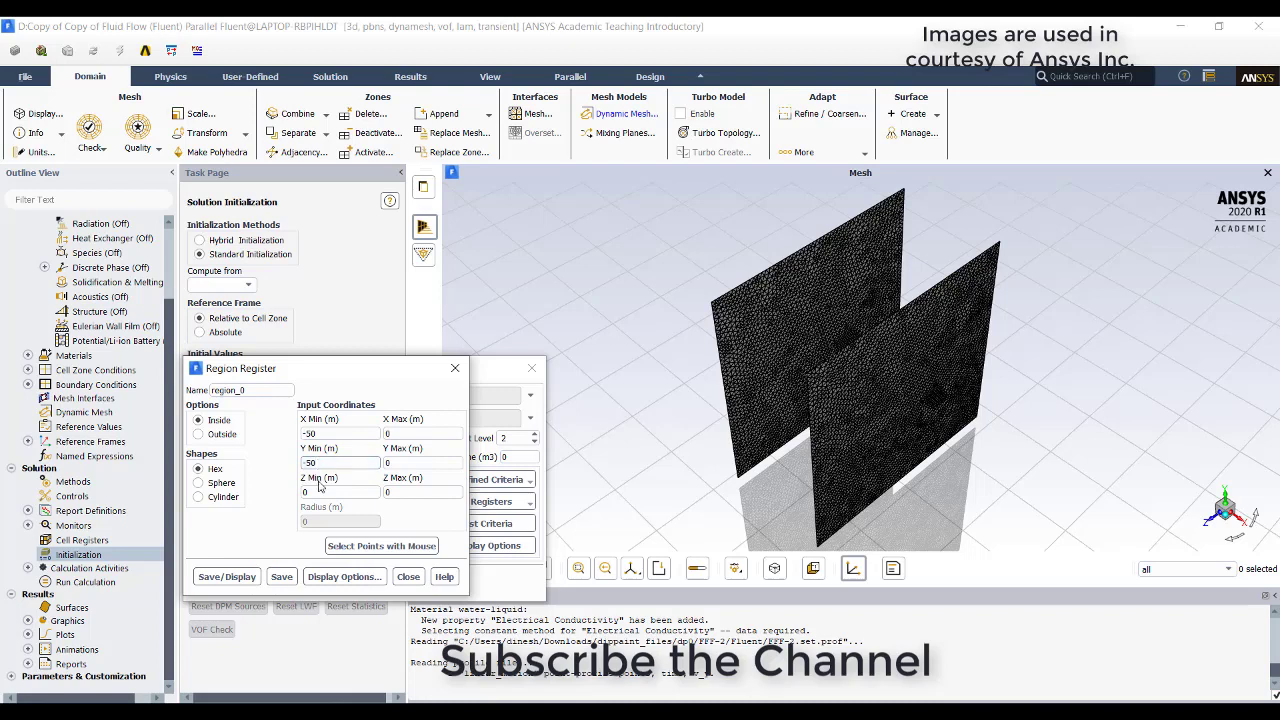
left_click(324, 492)
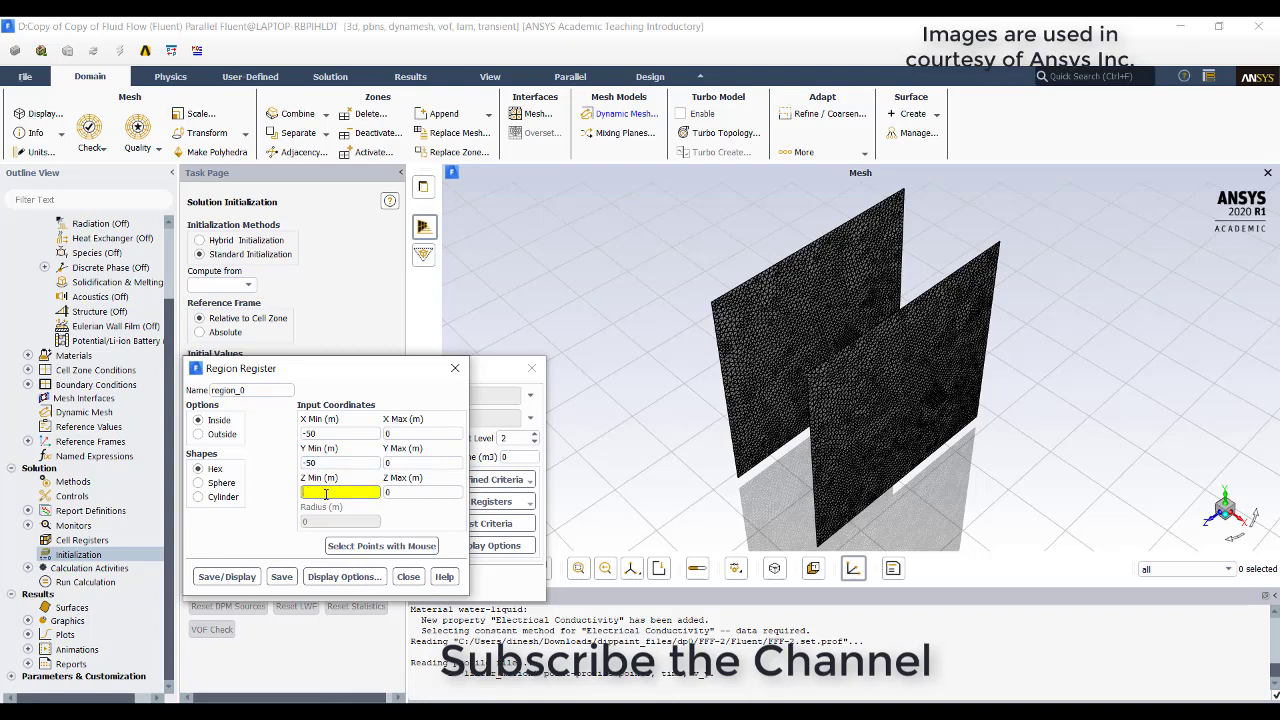
type("-50")
left_click(246, 578)
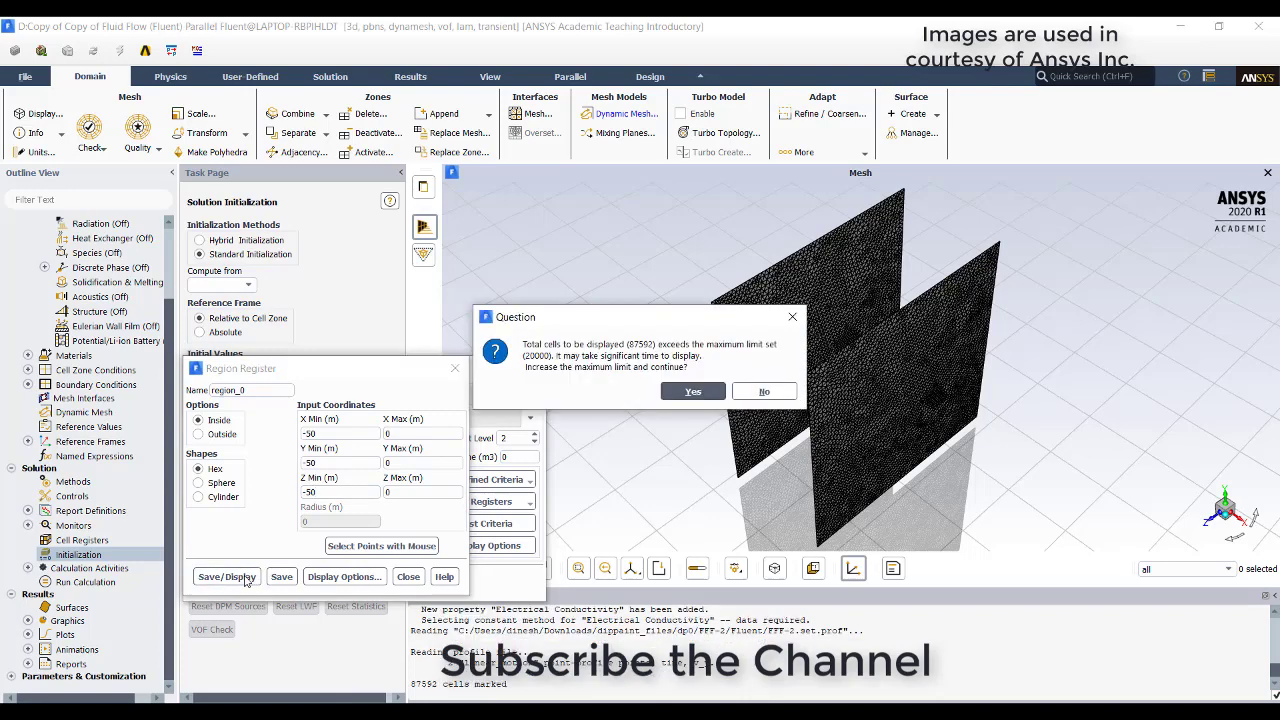
left_click(676, 395)
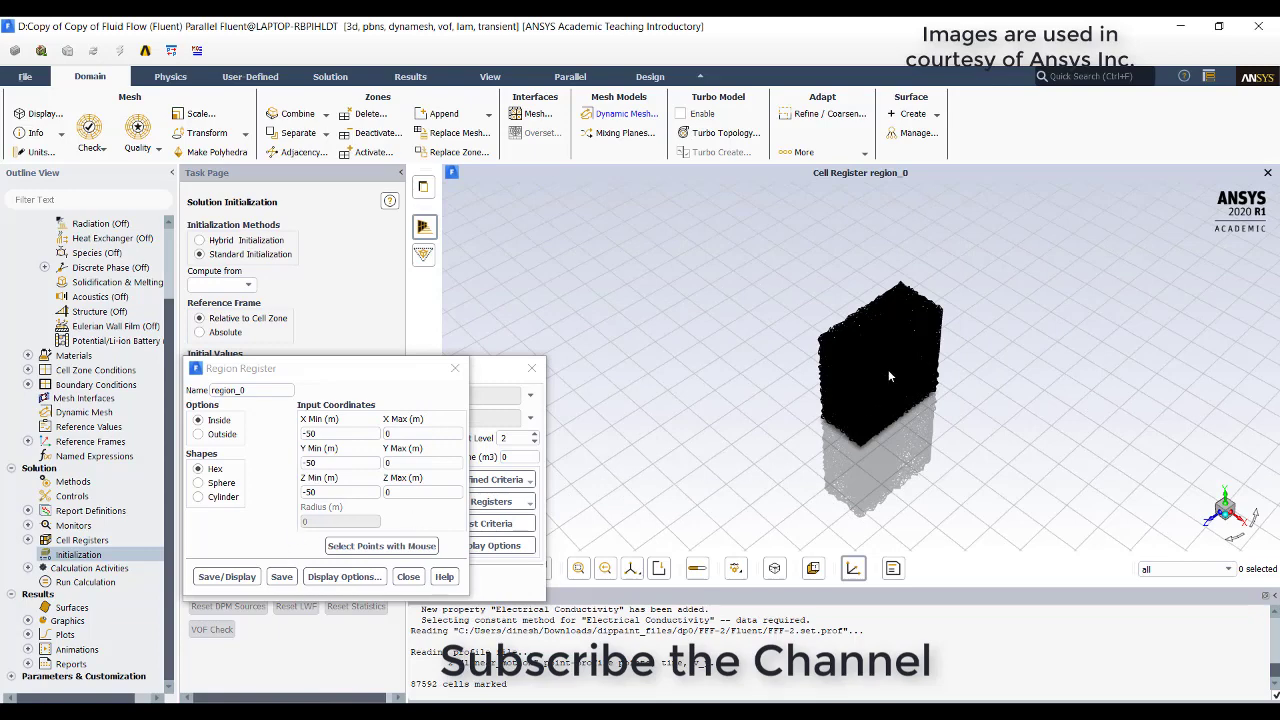
- Try X, Y and Z minimums of -500 m for the region register and display the marked cells
double_click(333, 432)
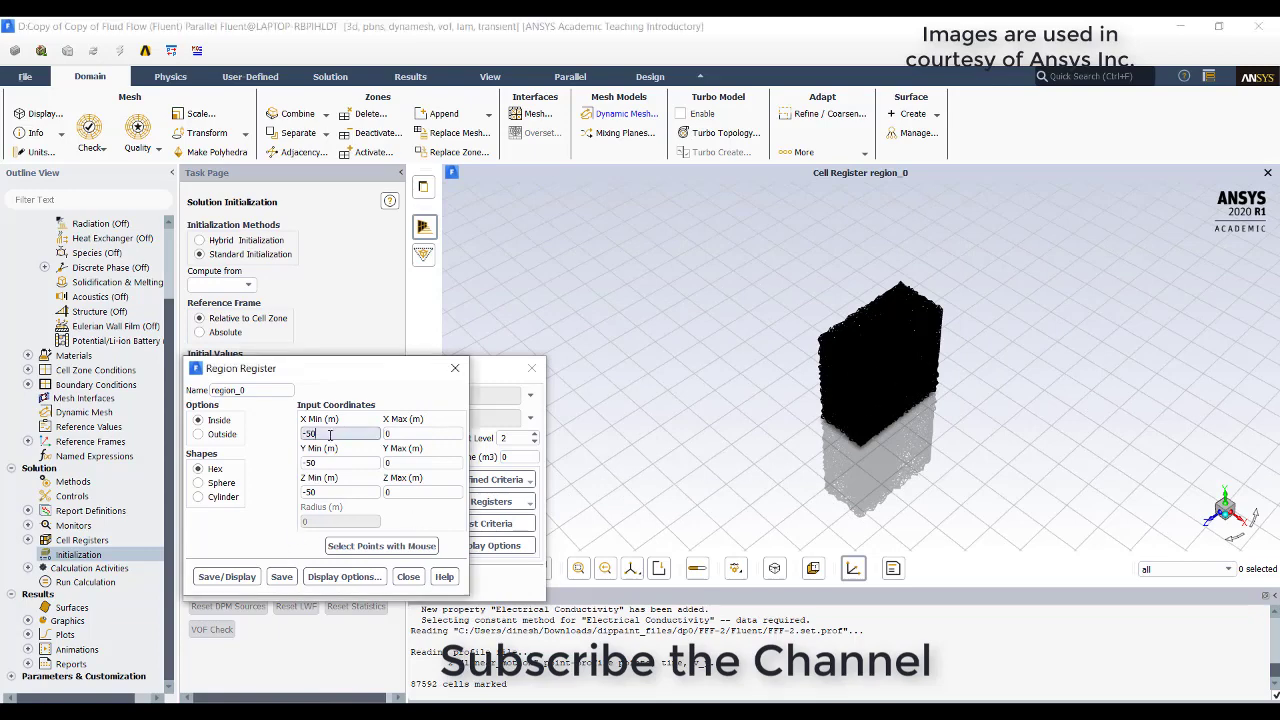
type("-500")
double_click(329, 463)
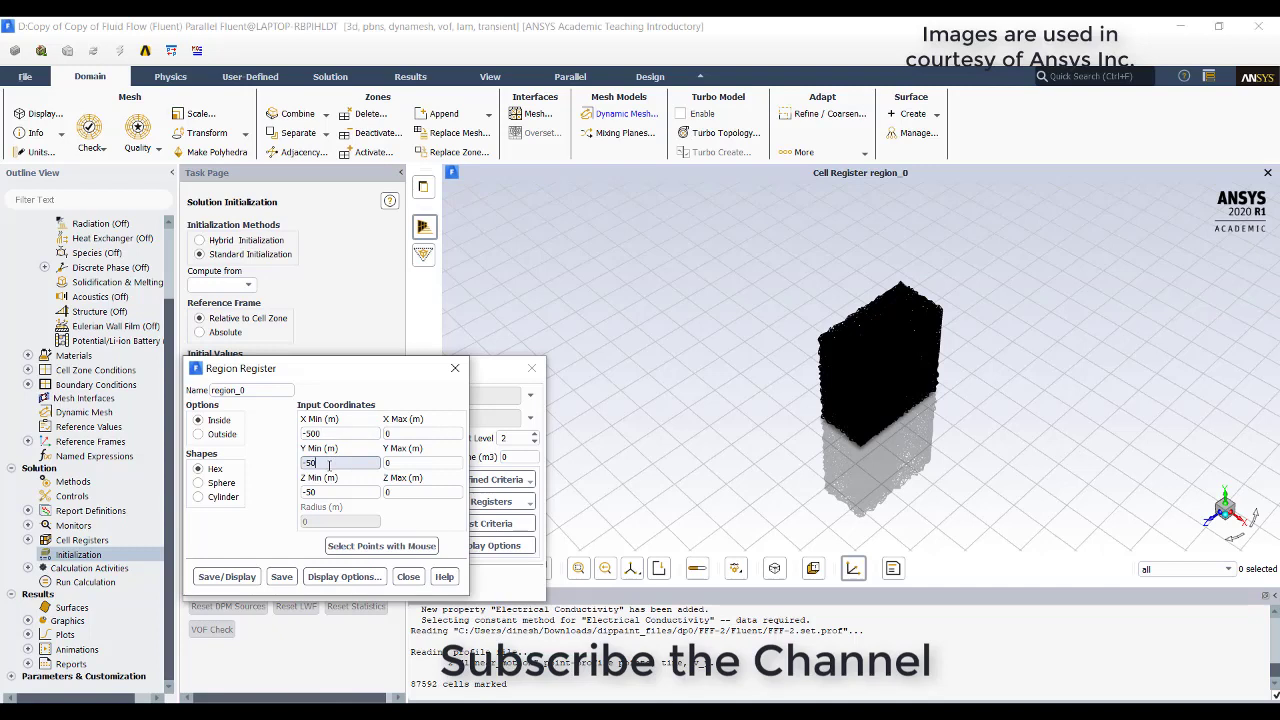
double_click(329, 492)
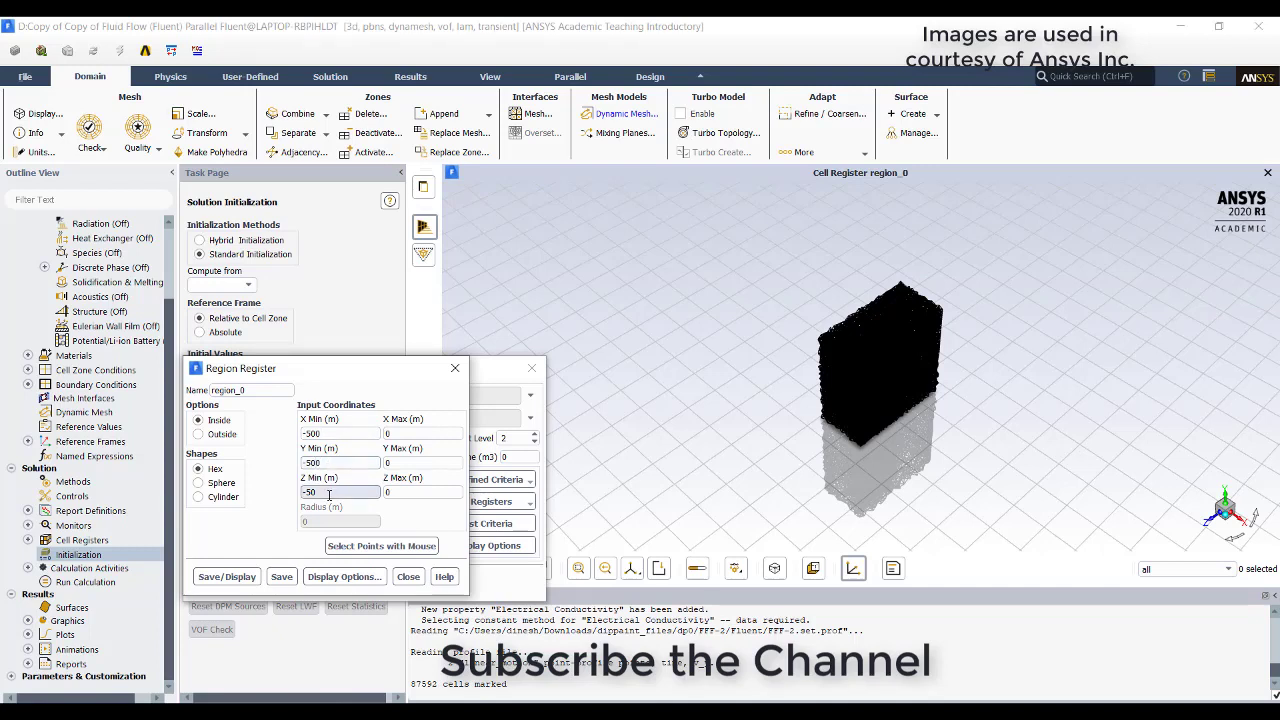
left_click(243, 577)
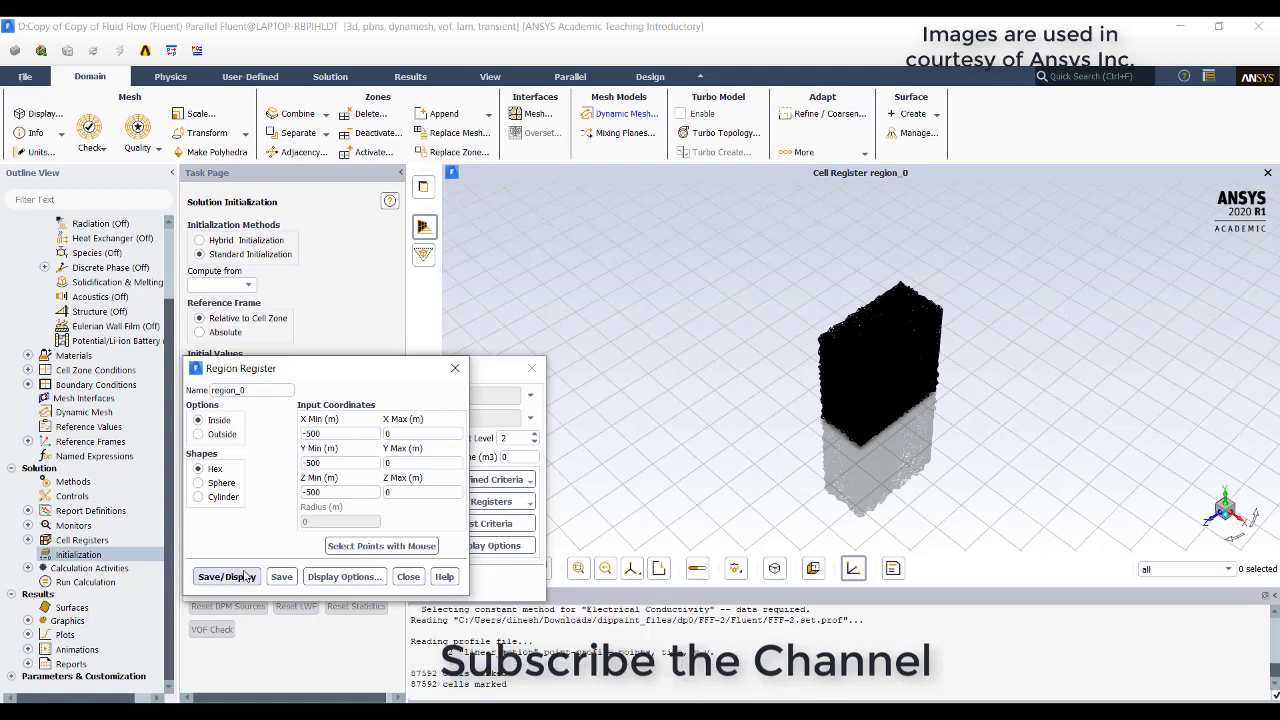
left_click(243, 580)
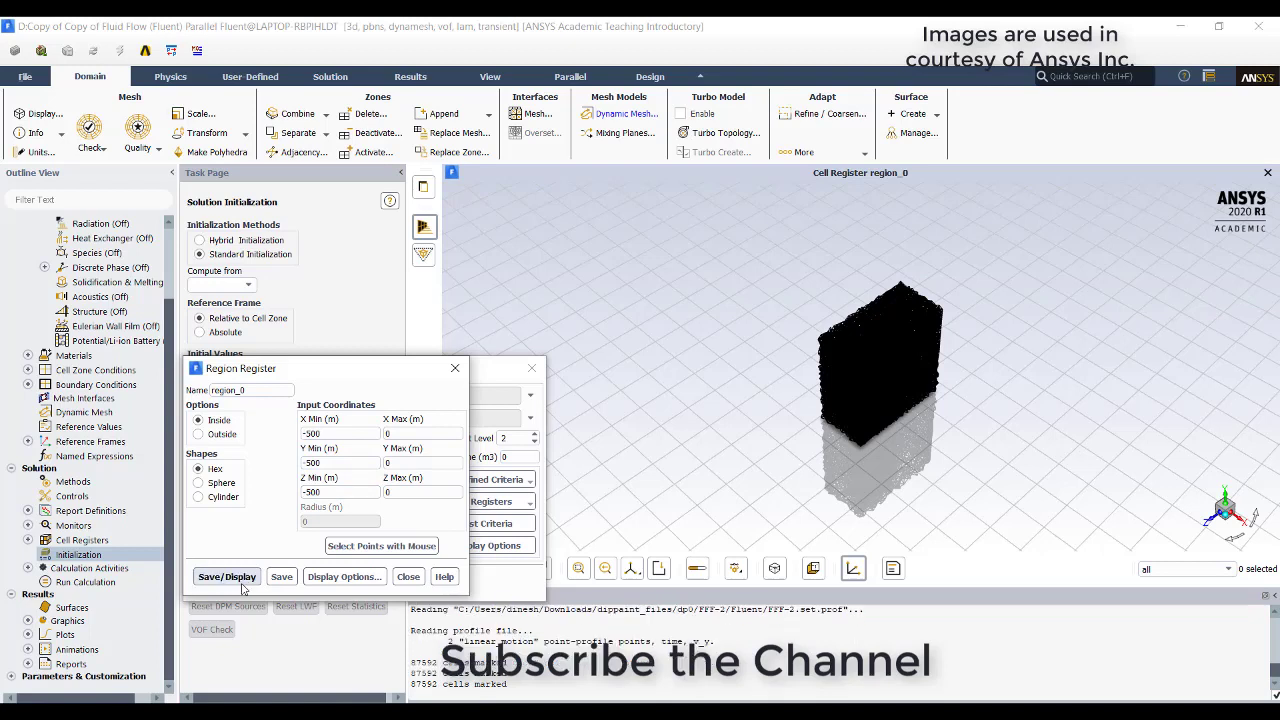
- Check the enclosure's extents in SpaceClaim and save region_0 in Fluent with X -20 to 20, Y -20 to 0 and Z -10 to 10 m
left_click(411, 465)
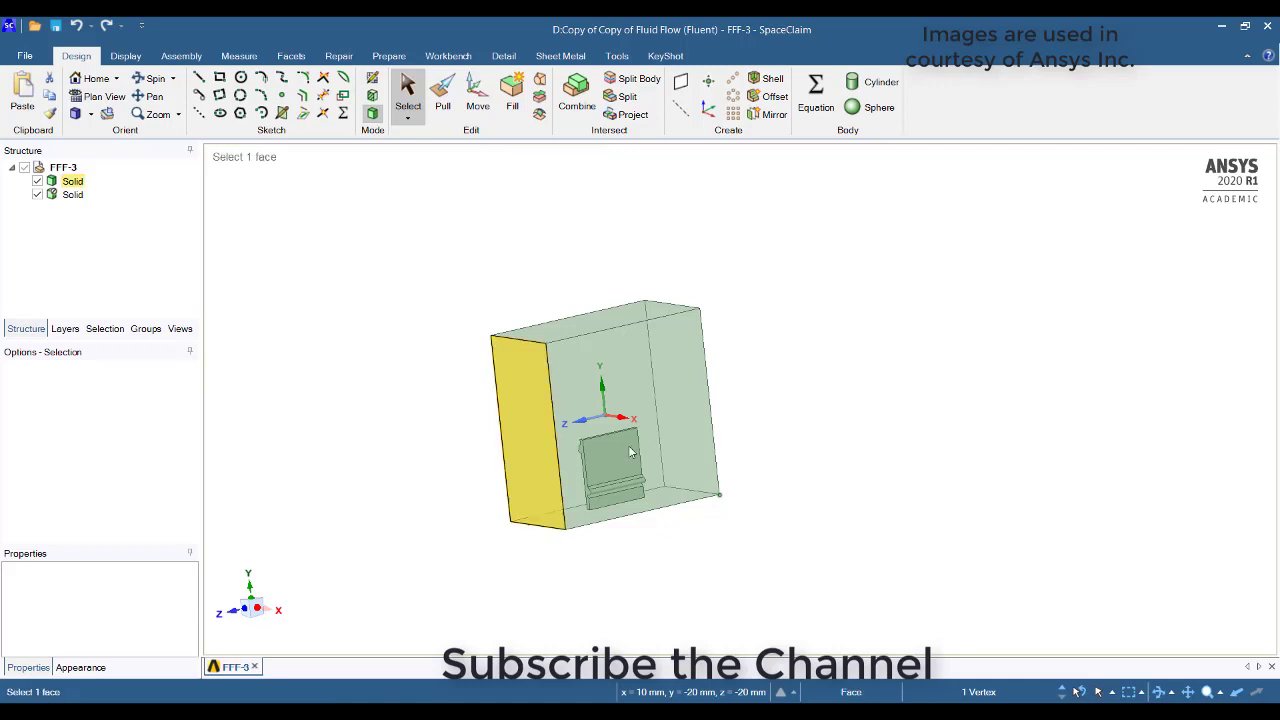
left_click(589, 446)
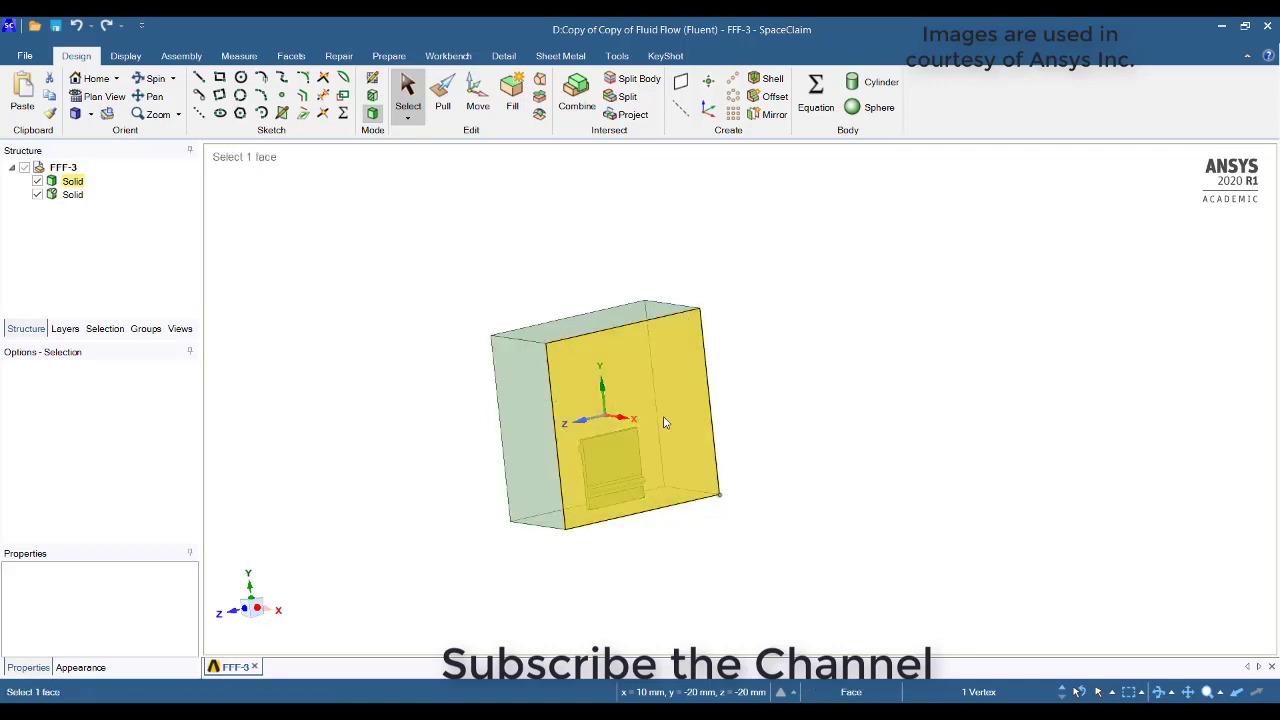
left_click(975, 538)
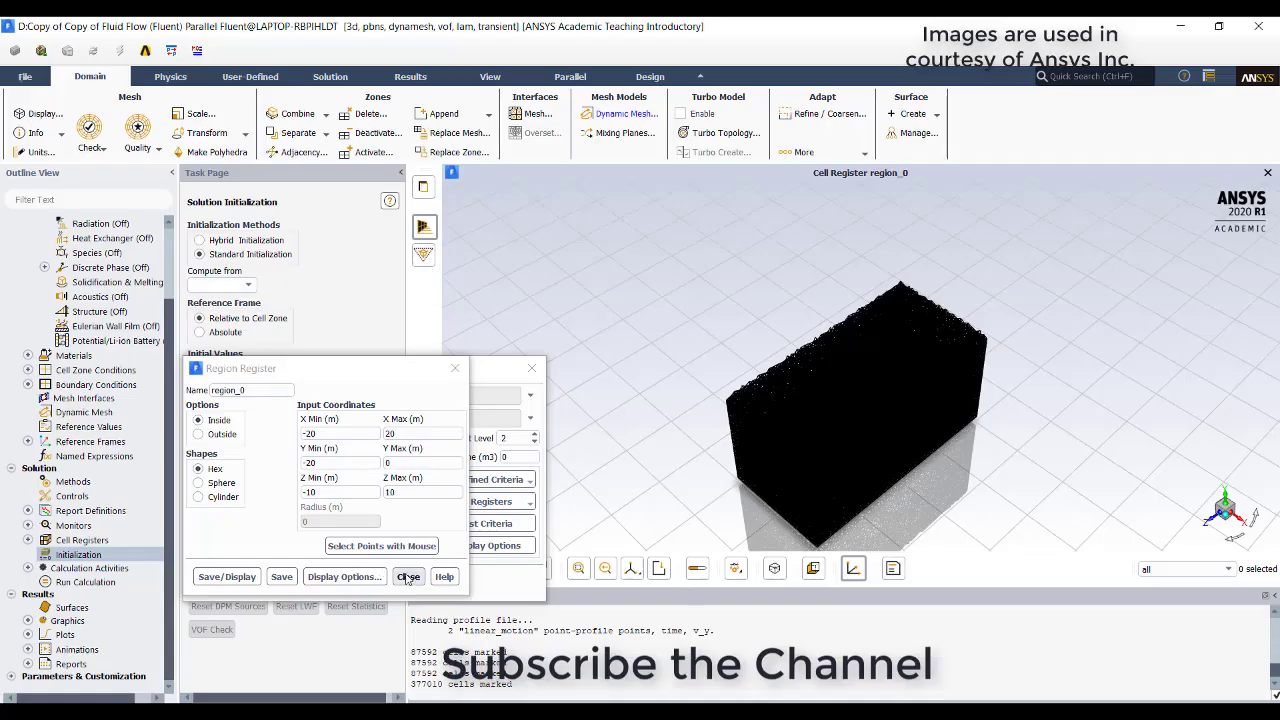
left_click(408, 576)
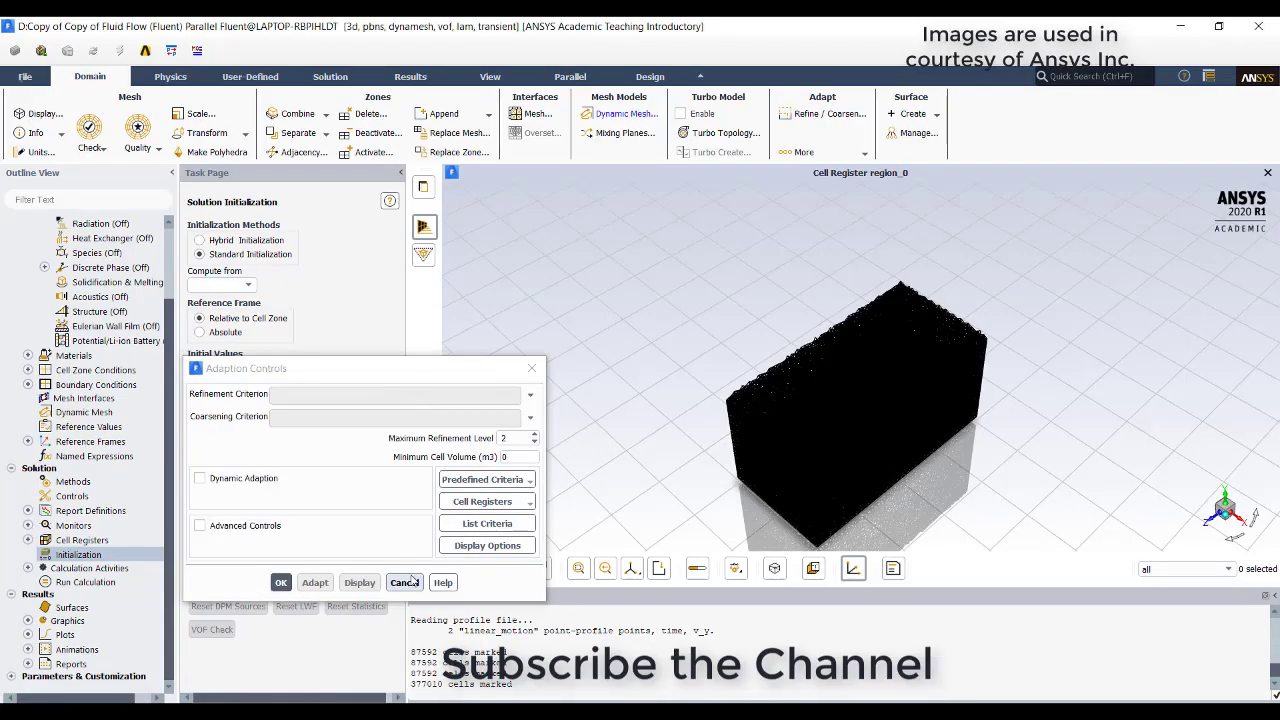
left_click(281, 582)
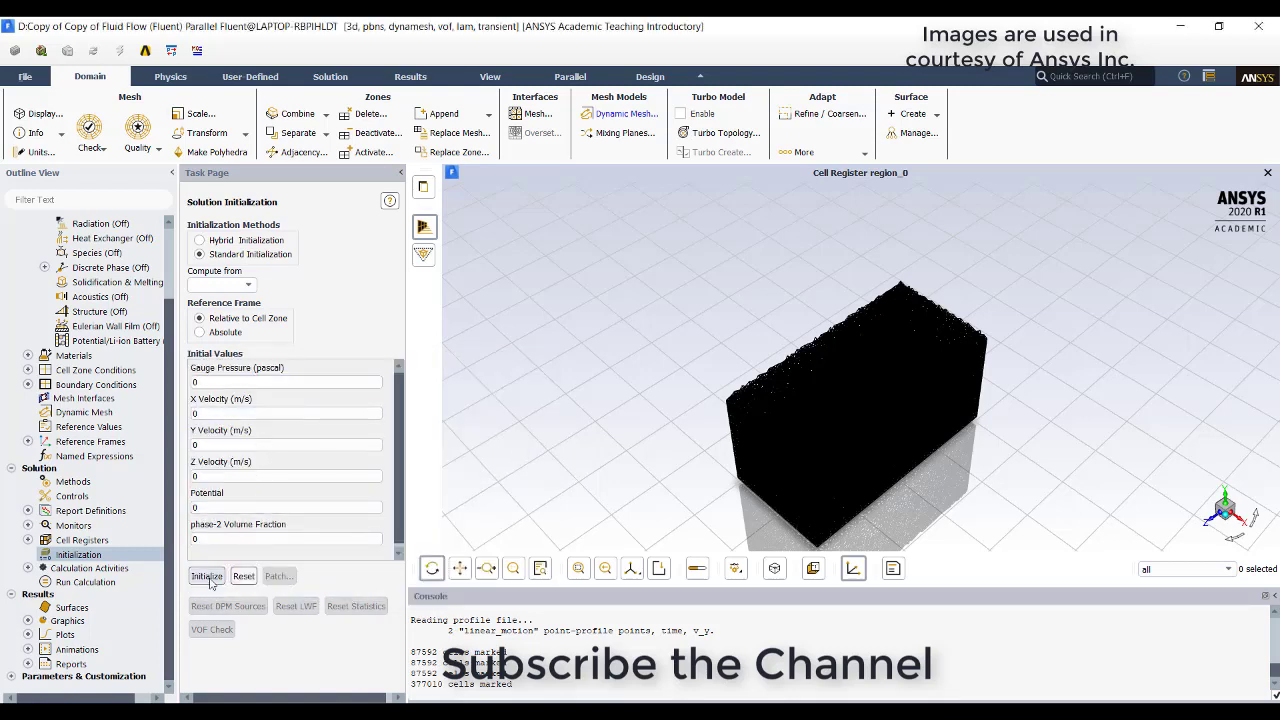
- Initialize the solution with standard initialization and patch the phase-2 volume fraction to 1 in region_0
left_click(208, 576)
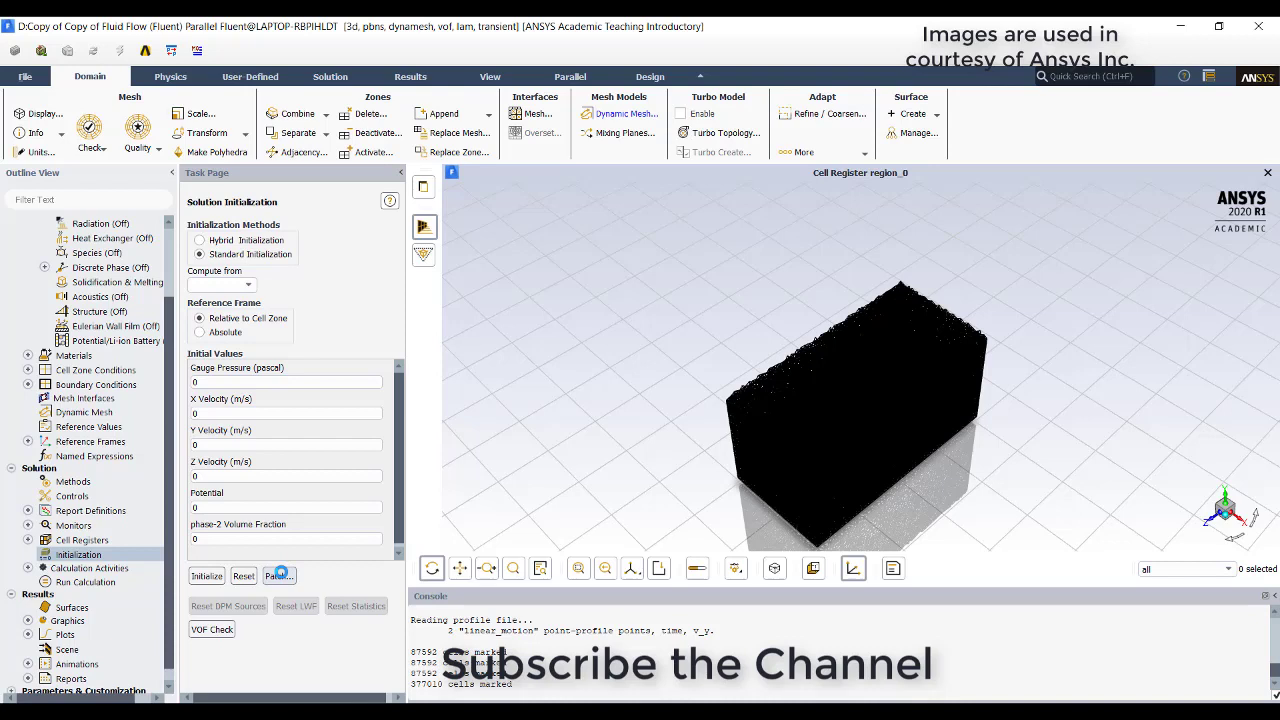
left_click(279, 575)
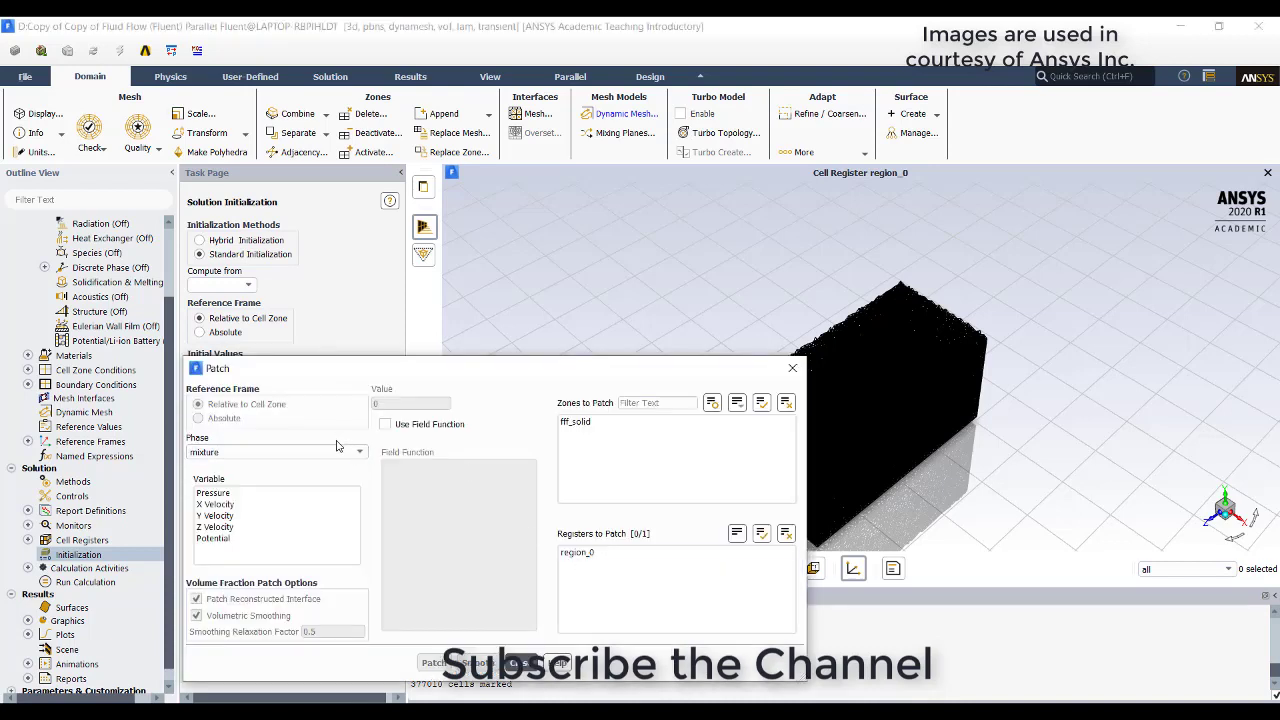
left_click(338, 452)
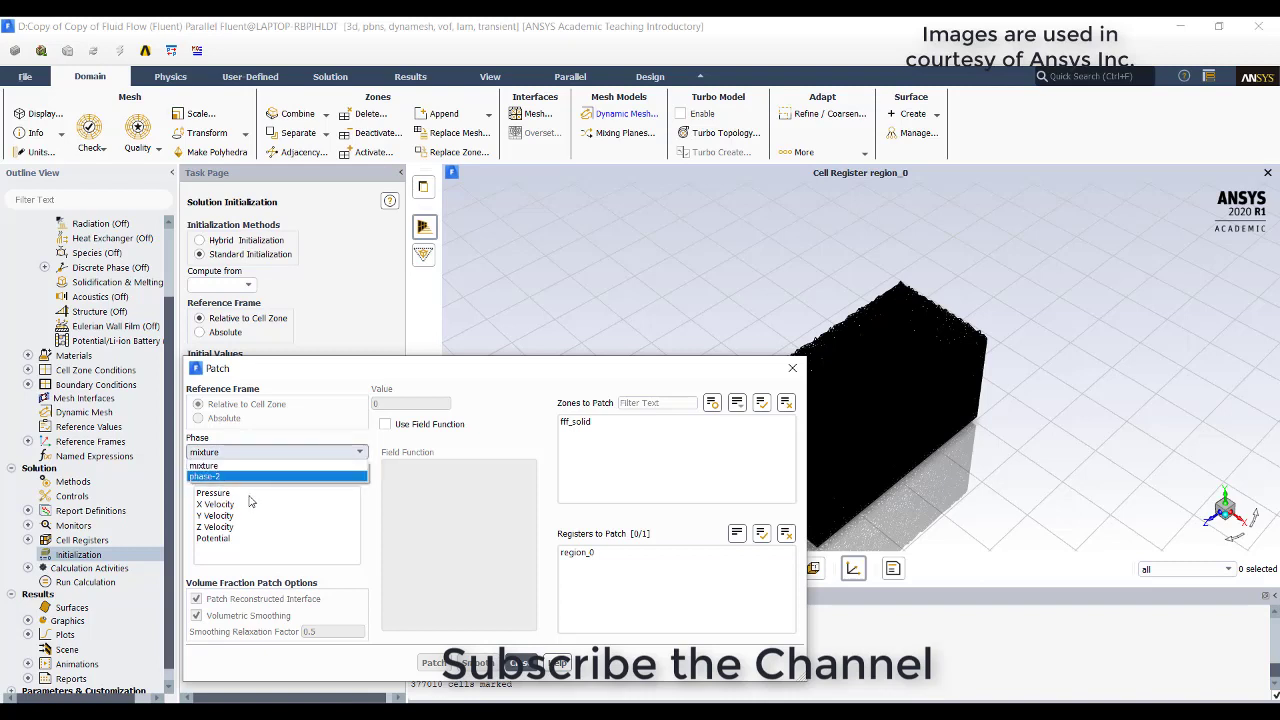
left_click(255, 477)
left_click(257, 492)
left_click(587, 553)
double_click(438, 403)
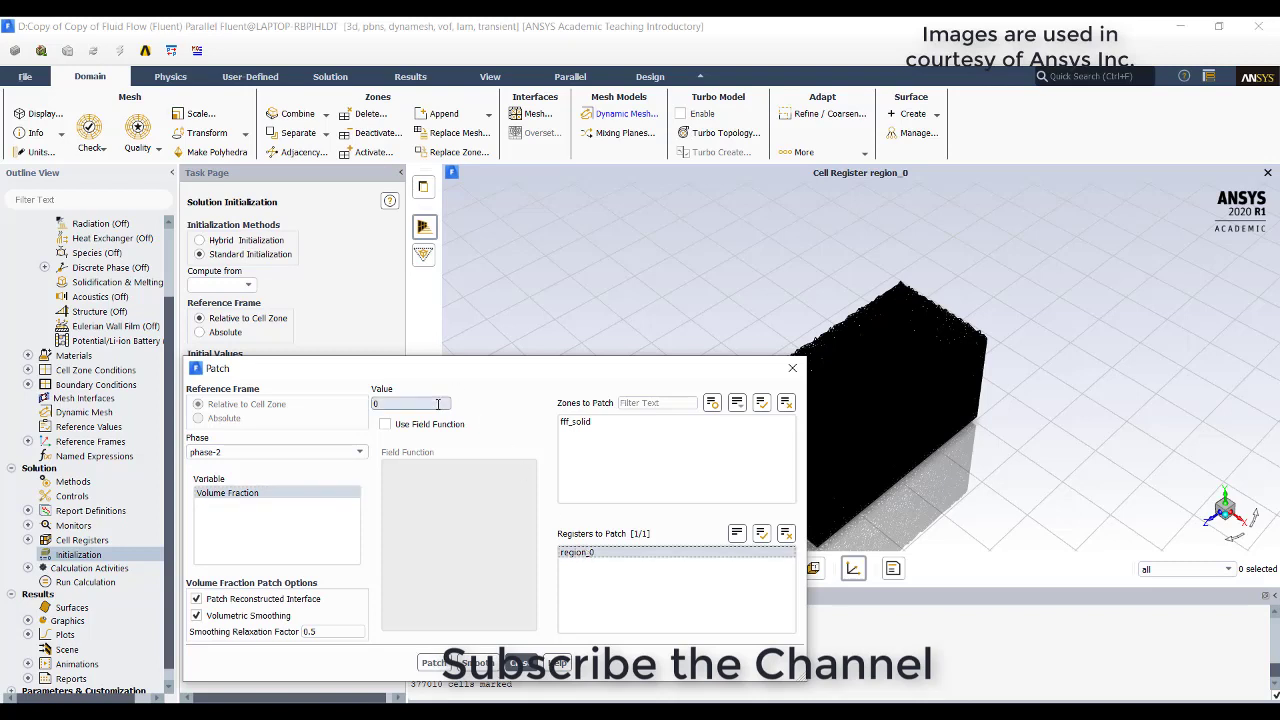
key("BackSpace")
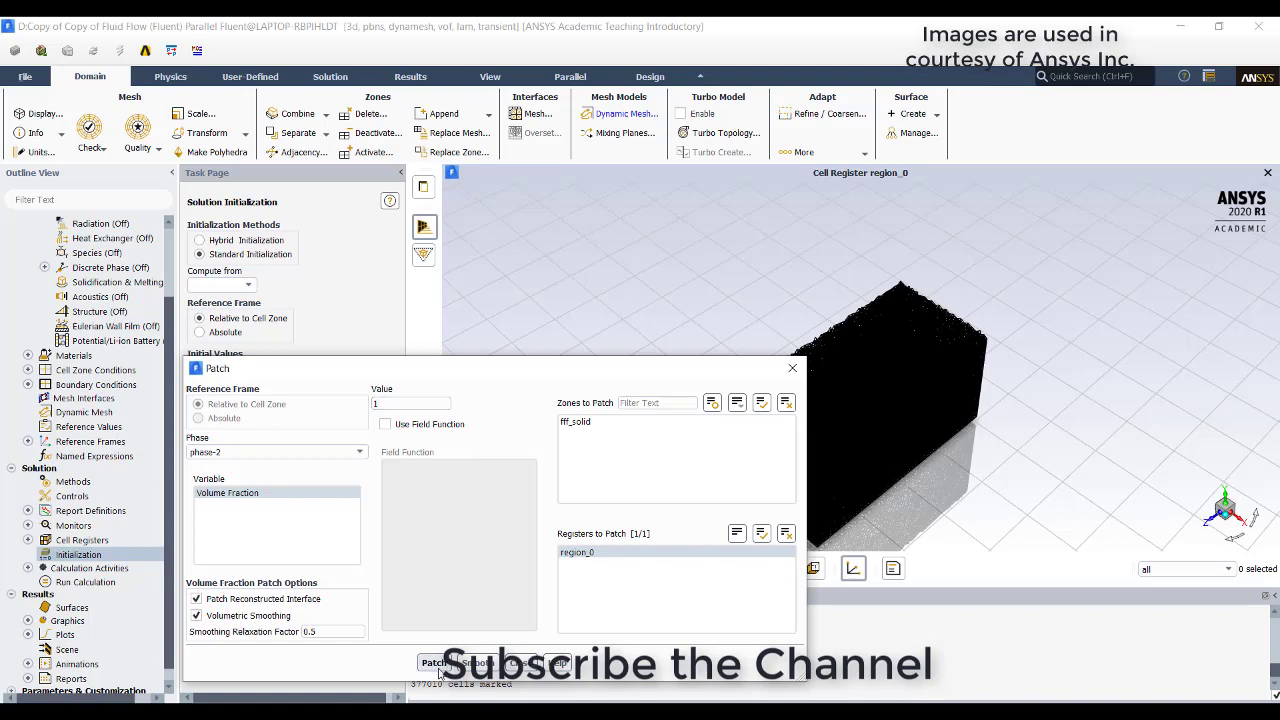
left_click(514, 664)
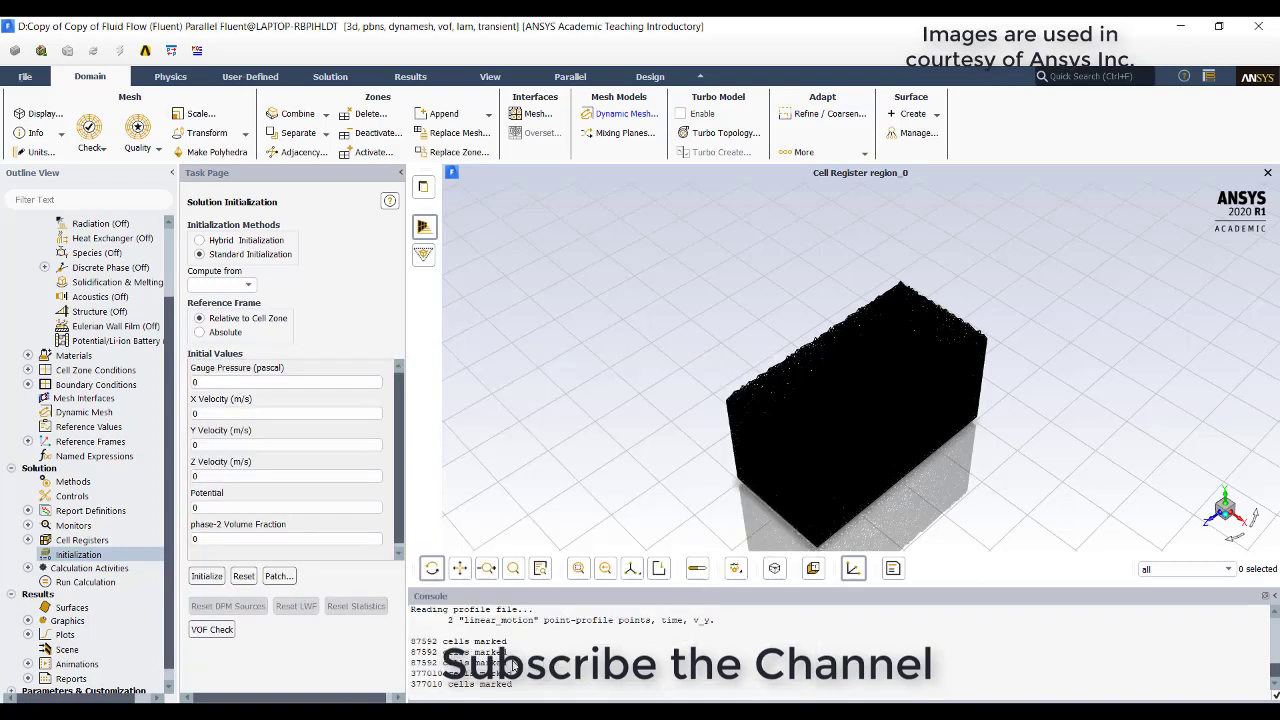
- Set the run calculation to 1000 time steps with a time step size of 0.0001 s, and quit Fluent
left_click(122, 583)
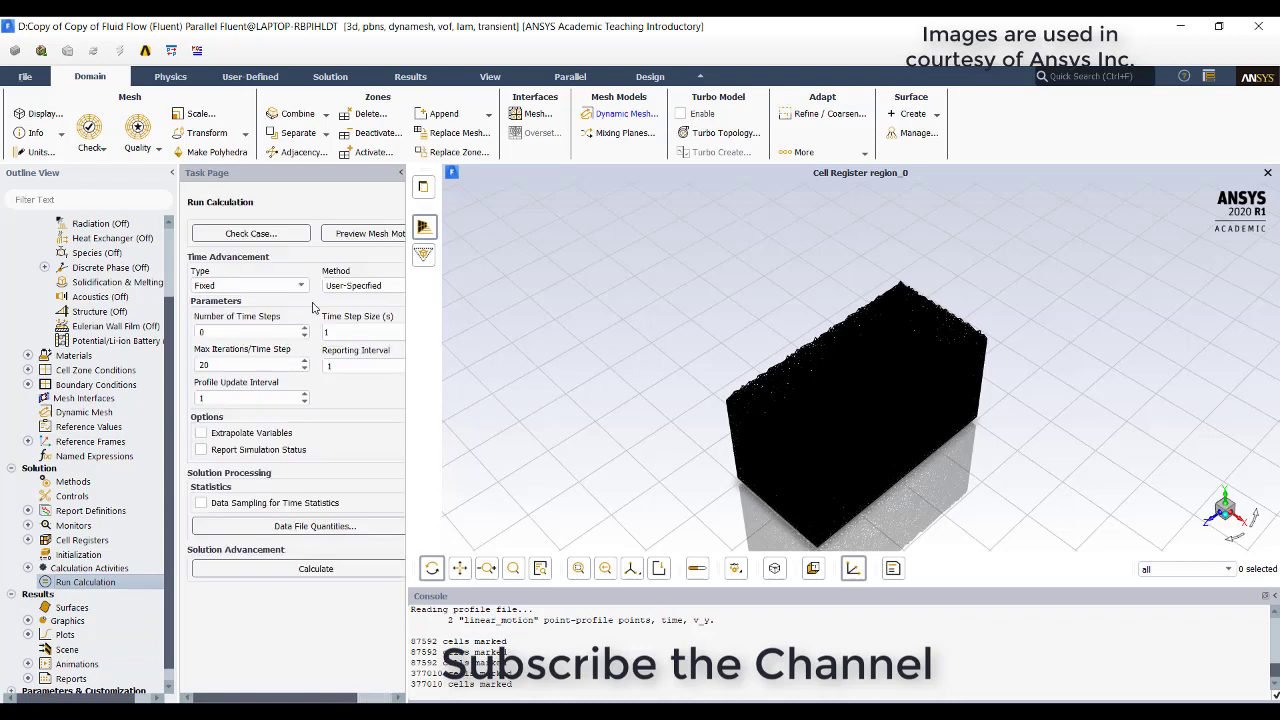
double_click(336, 330)
type("0.")
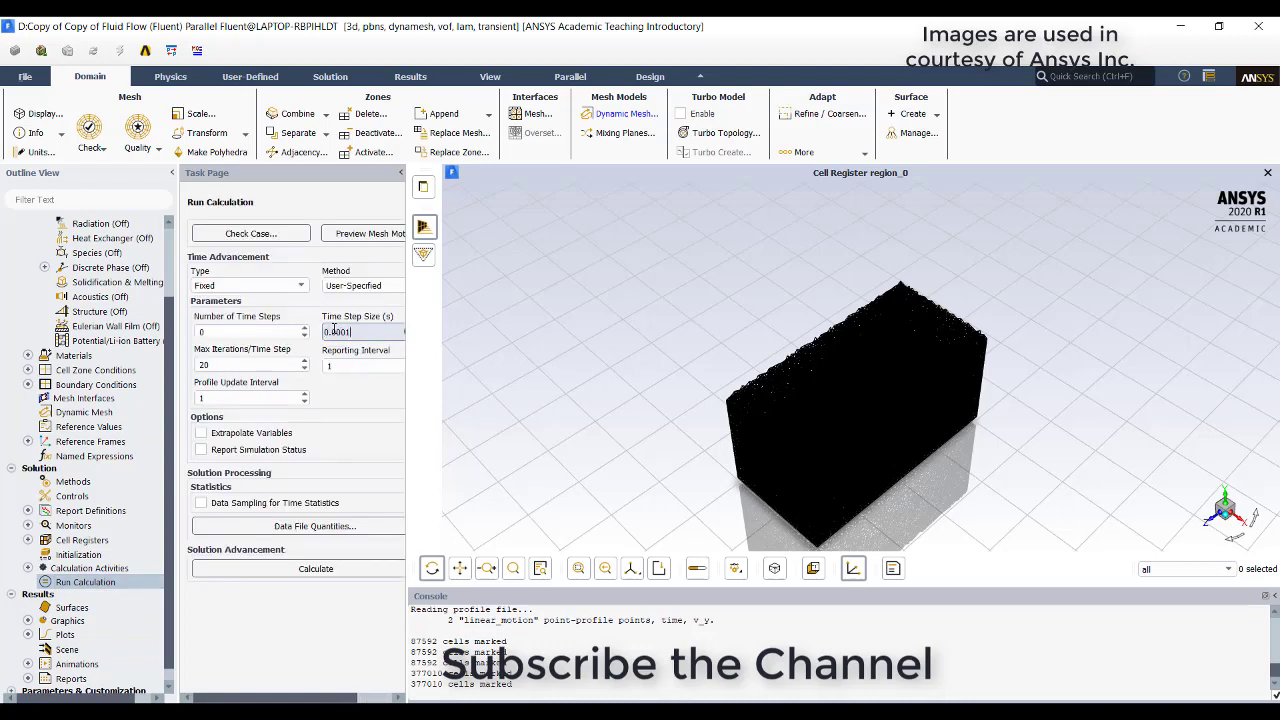
left_click(269, 330)
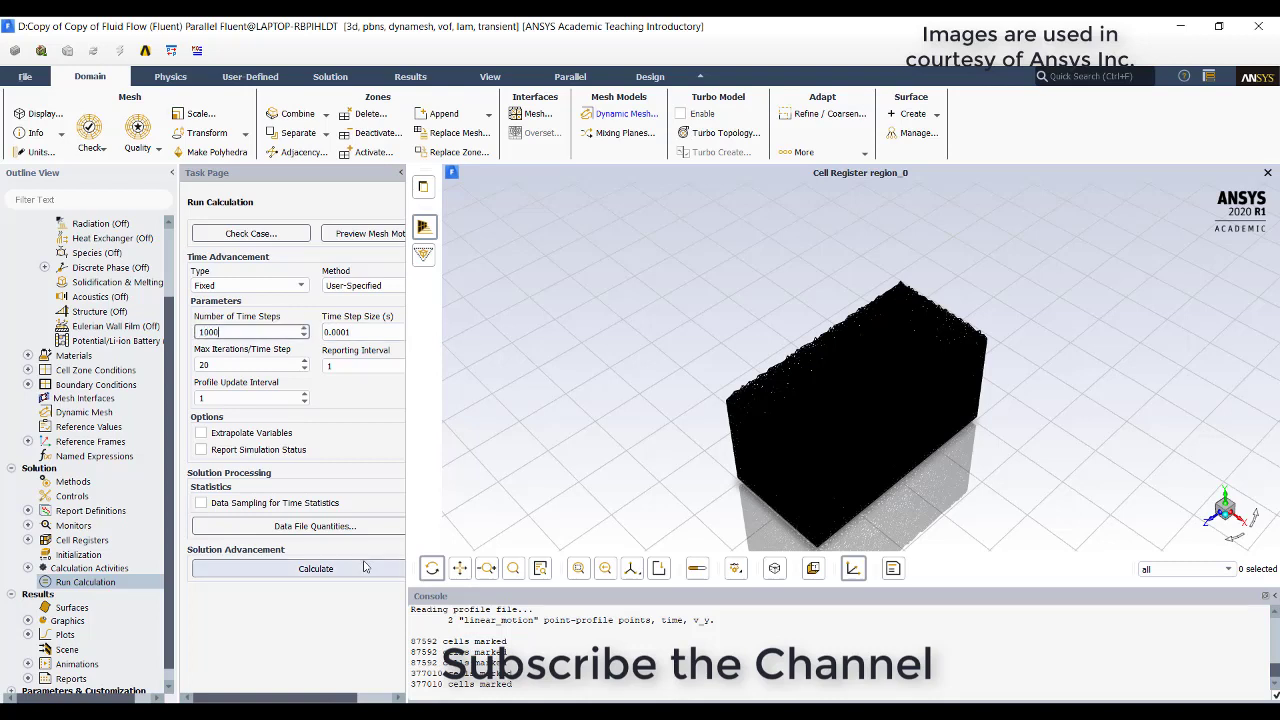
left_click(1267, 21)
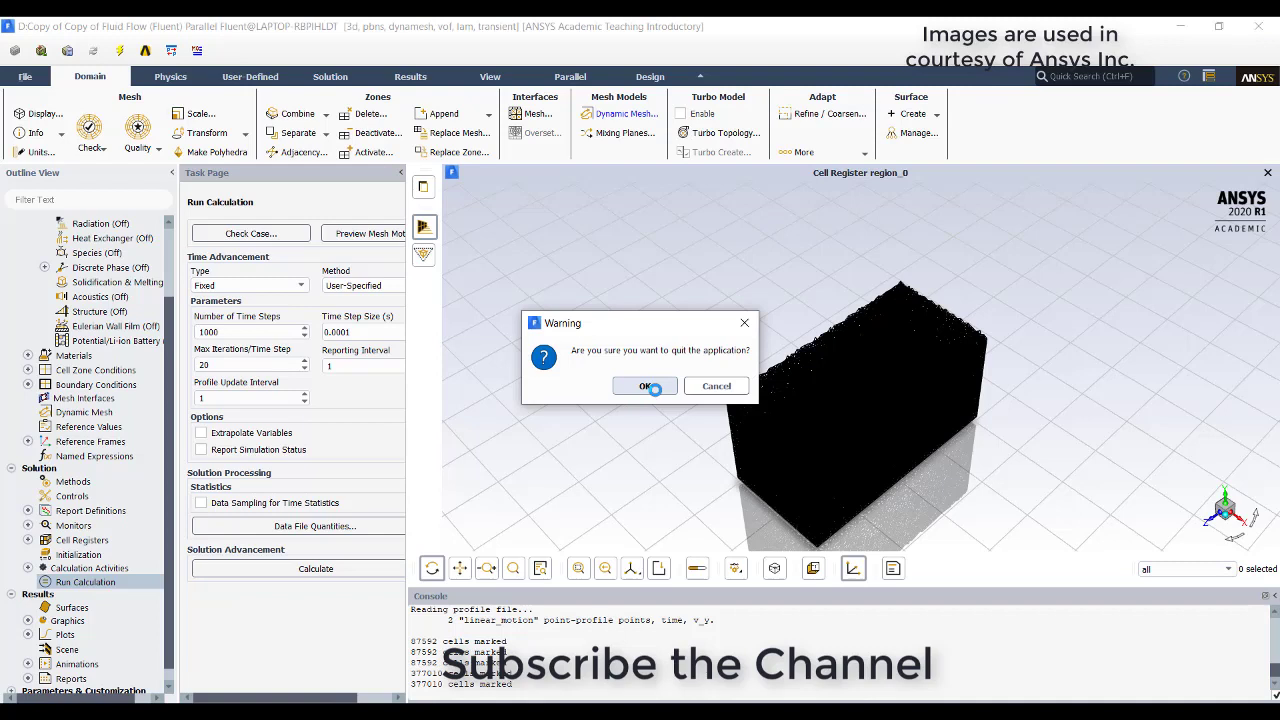
- Confirm quitting Fluent and, in CFD-Post, close the timestep selector
left_click(651, 388)
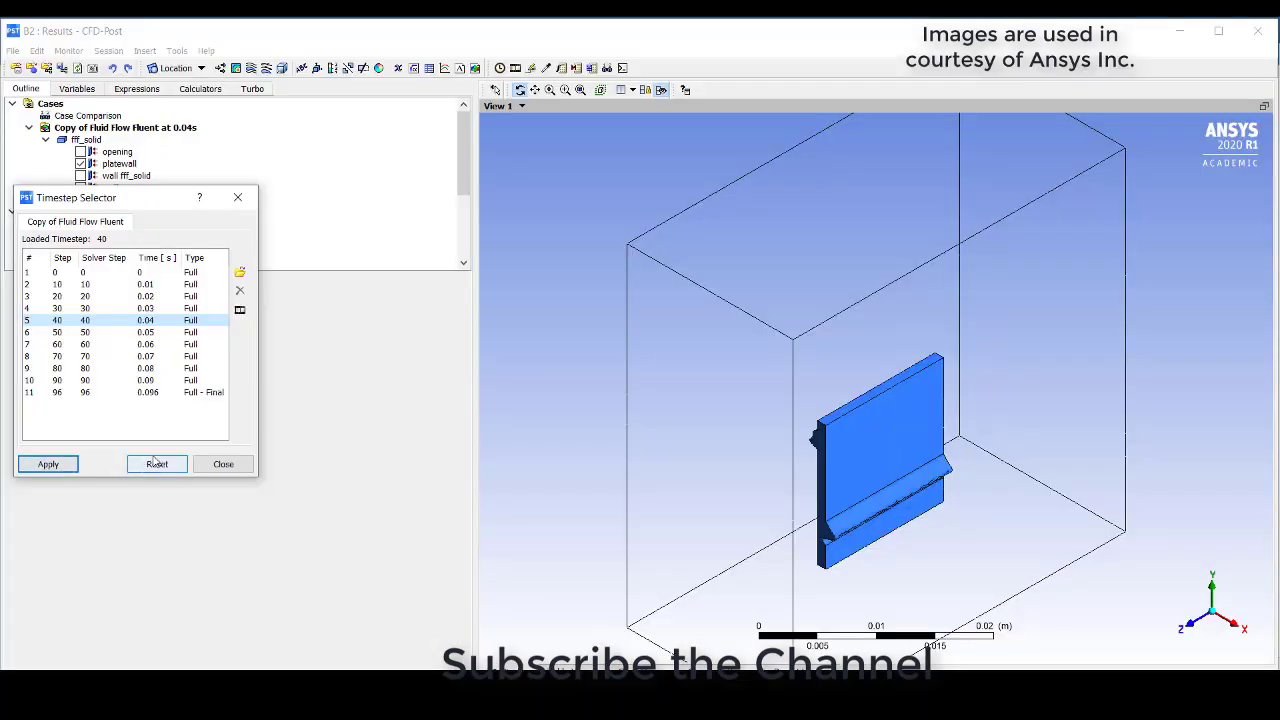
left_click(209, 466)
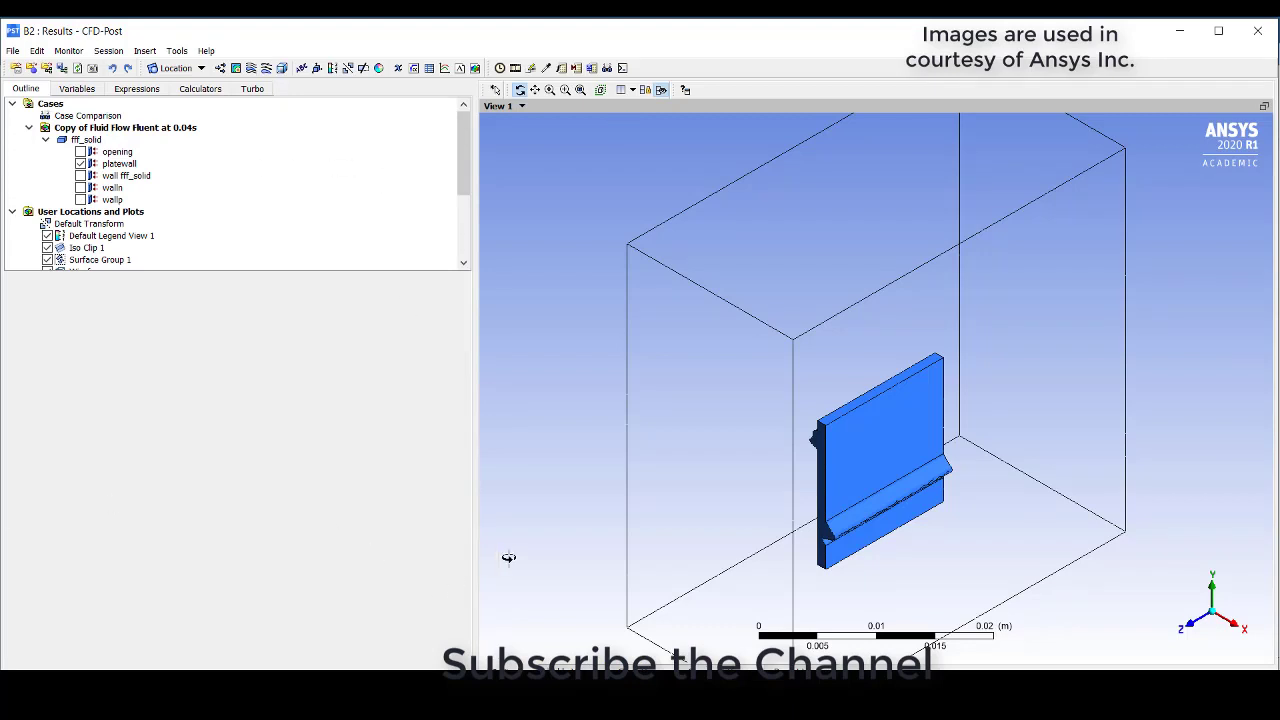
- Color the platewall boundary by the Phase 2.Volume Fraction variable using the local range
left_click(118, 164)
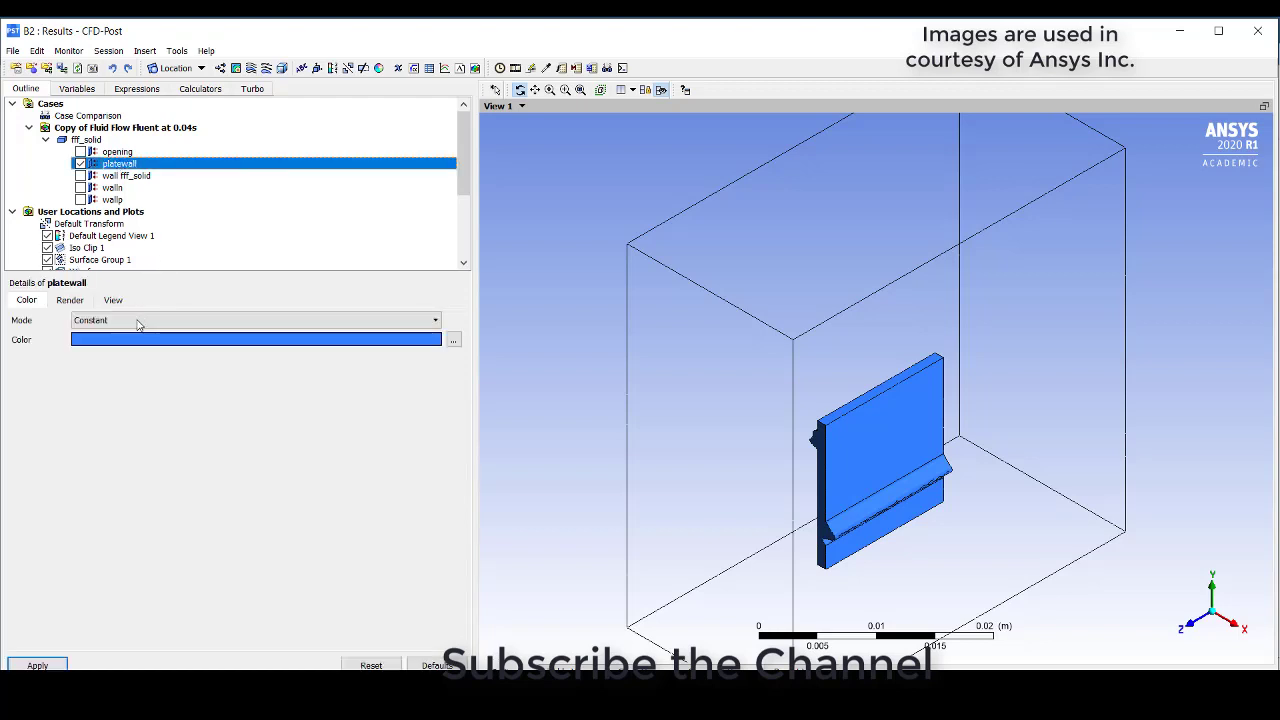
left_click(138, 322)
left_click(121, 345)
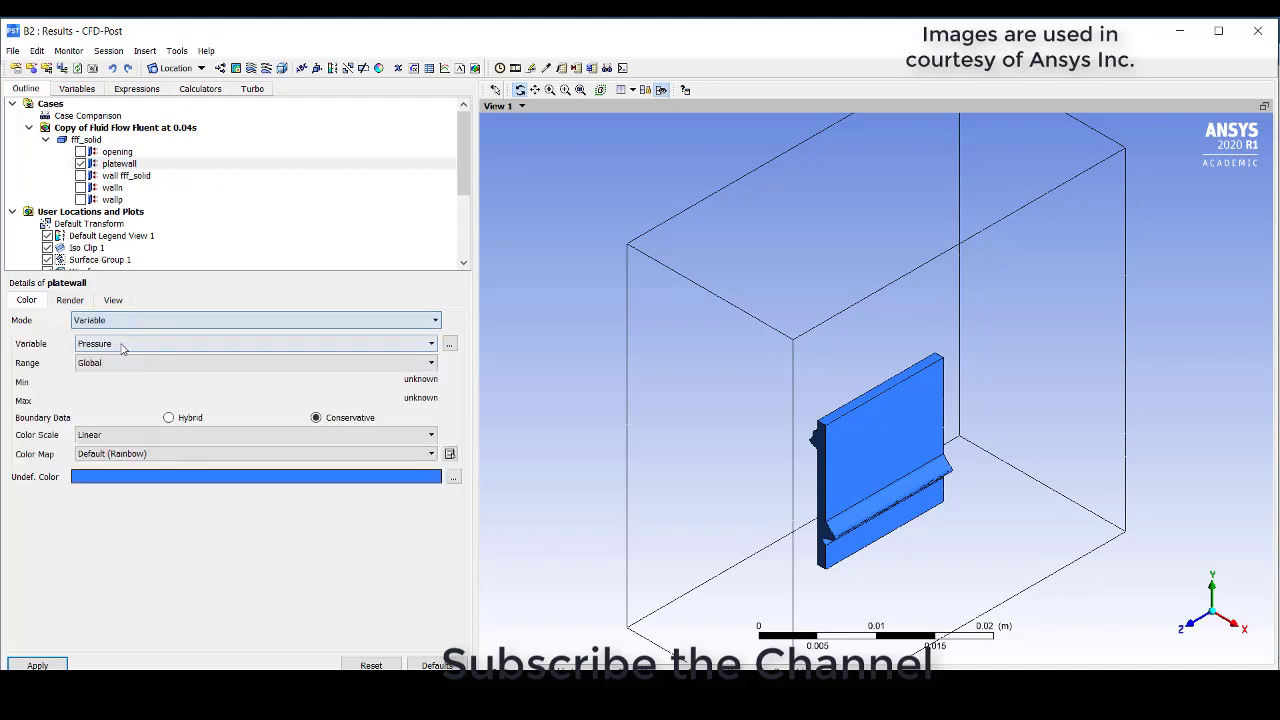
left_click(124, 347)
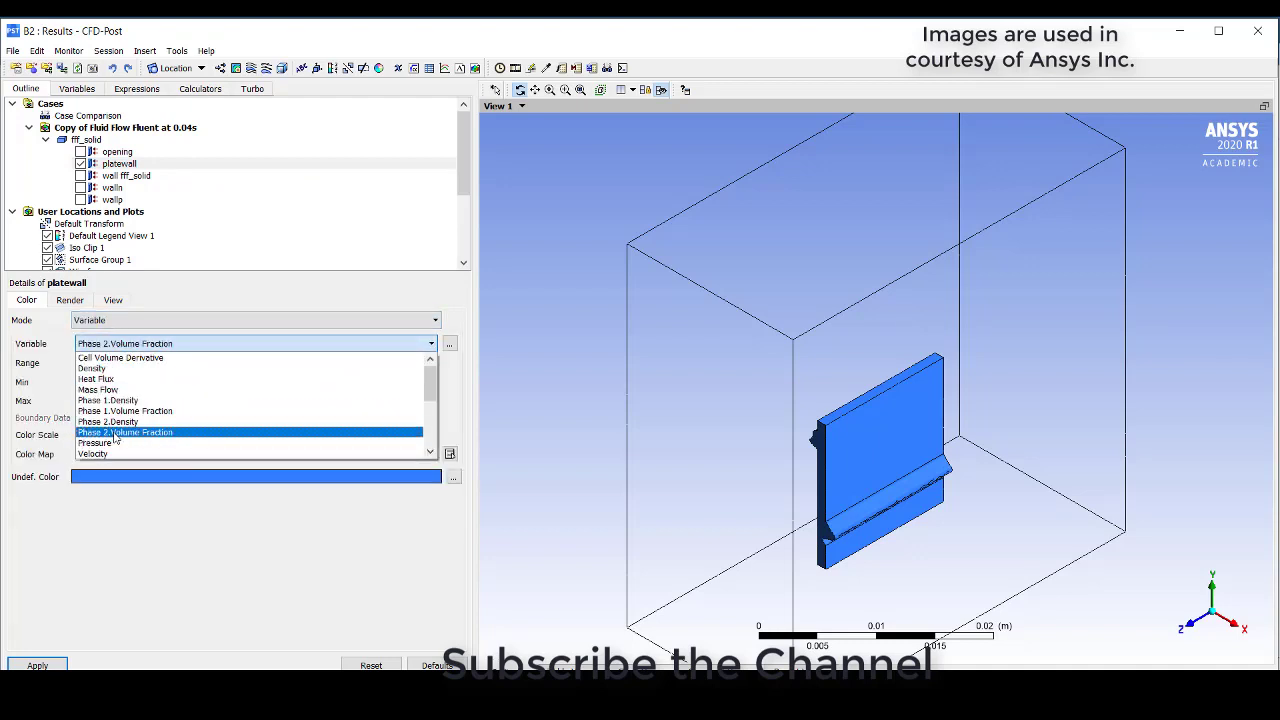
left_click(116, 433)
left_click(150, 363)
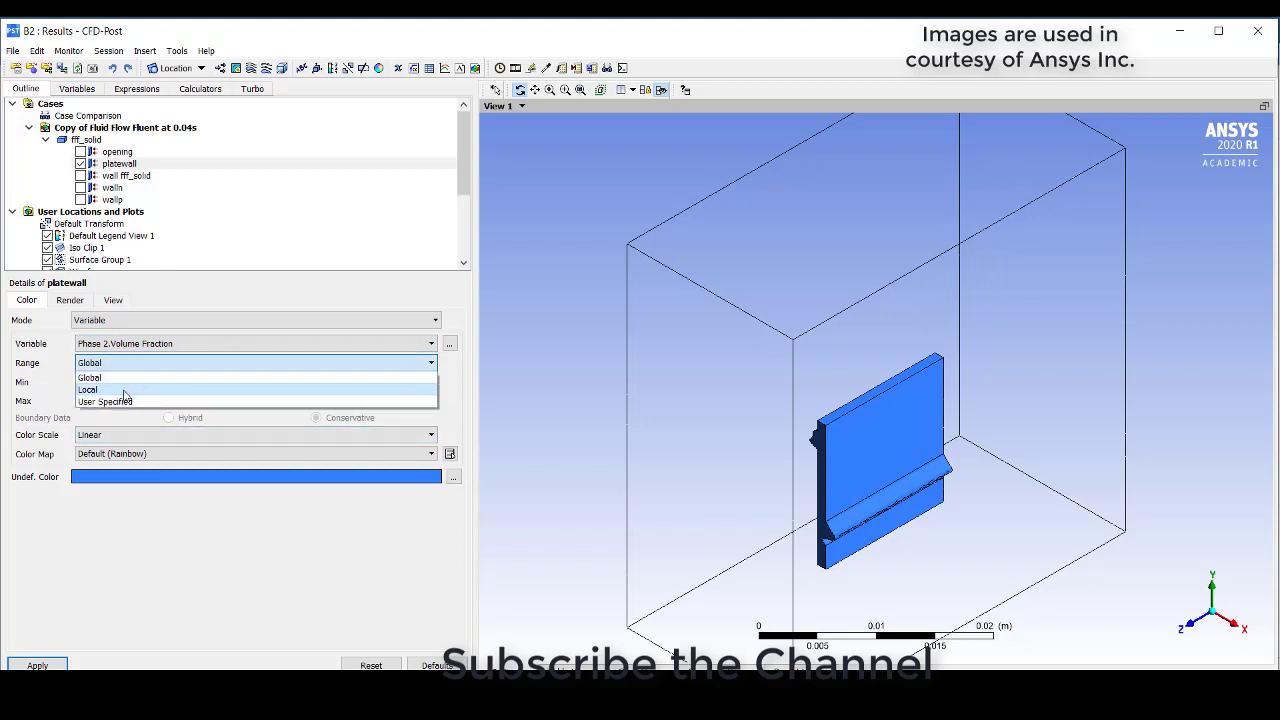
left_click(124, 390)
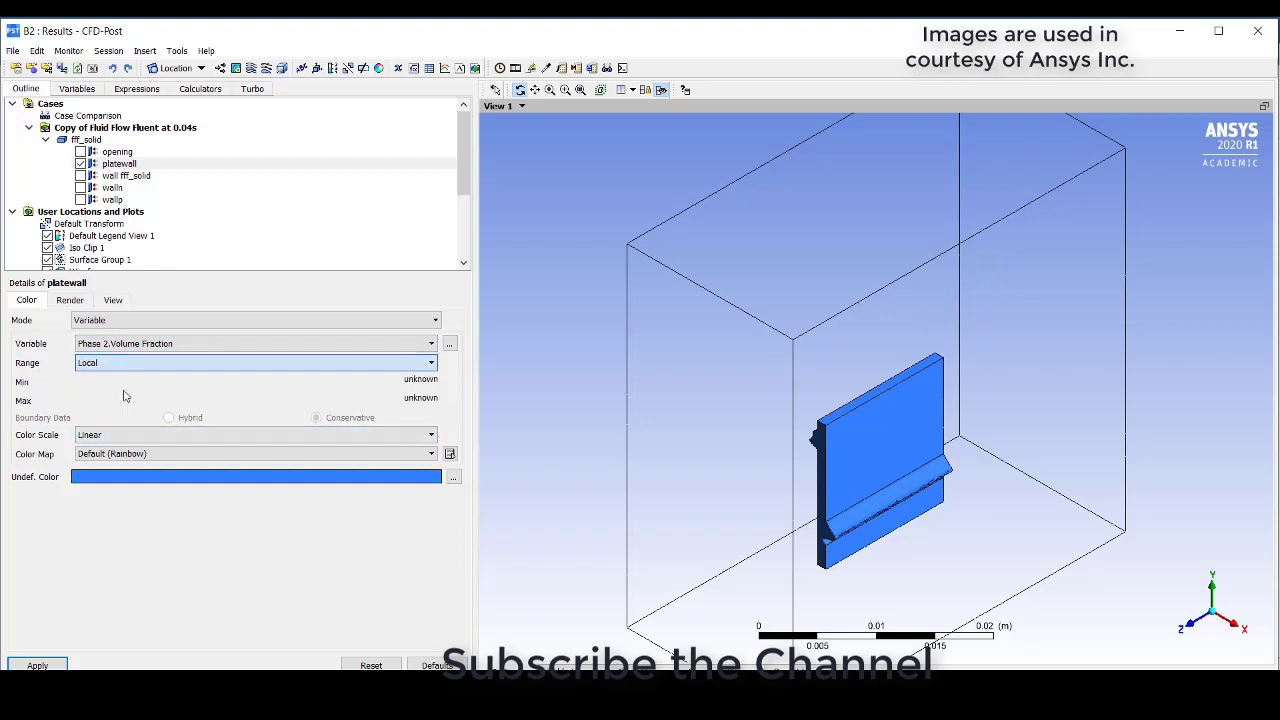
left_click(30, 665)
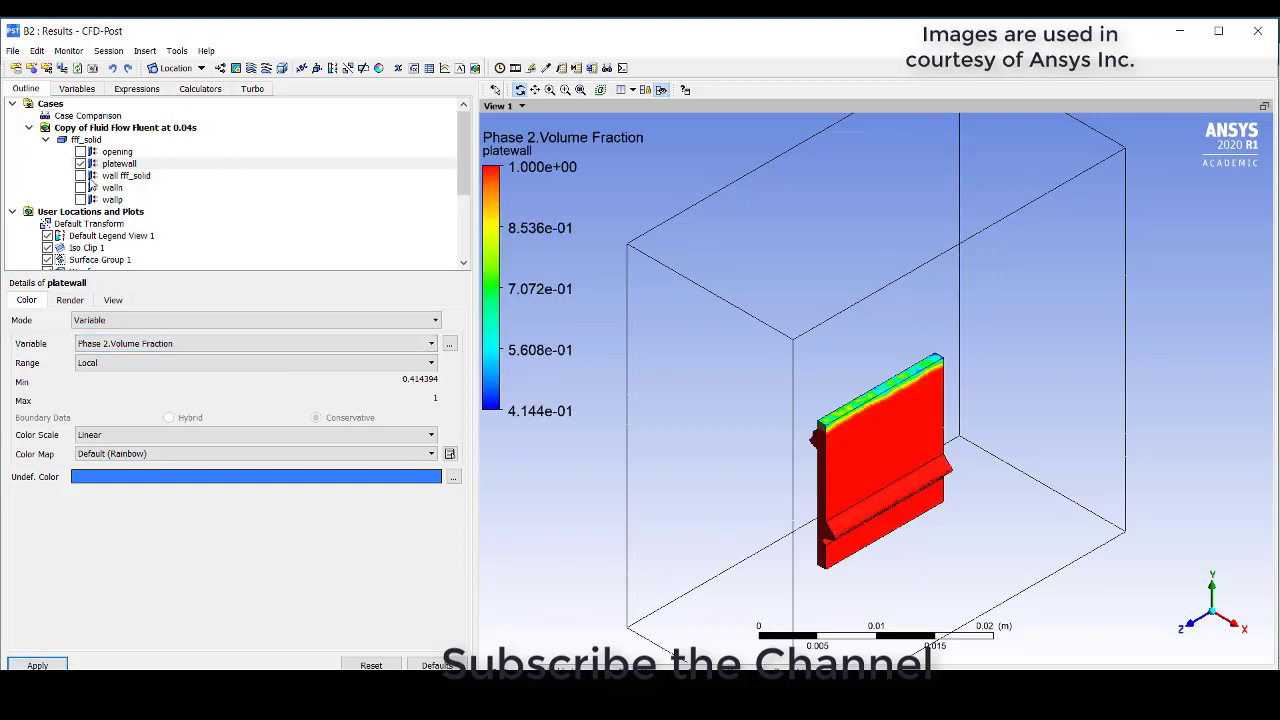
- Insert a volume named Volume 1 in all domains, defined as an isovolume of Phase 2.Volume Fraction
left_click(201, 69)
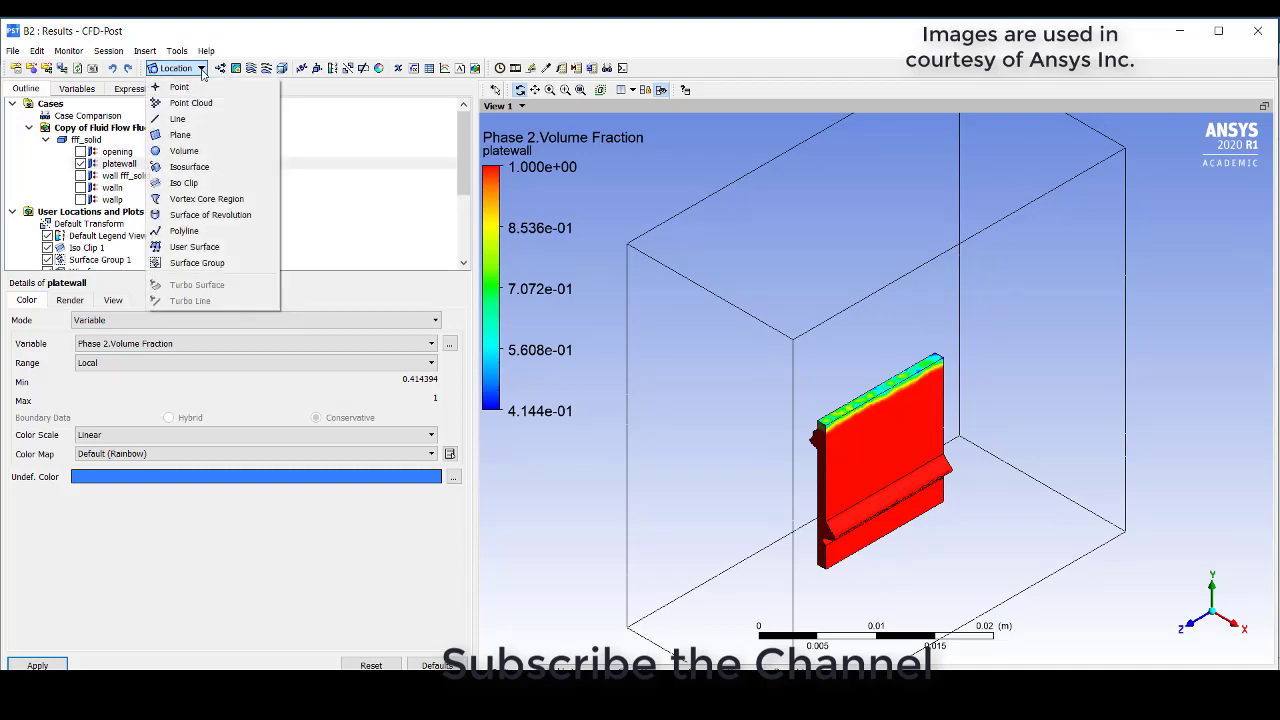
left_click(185, 150)
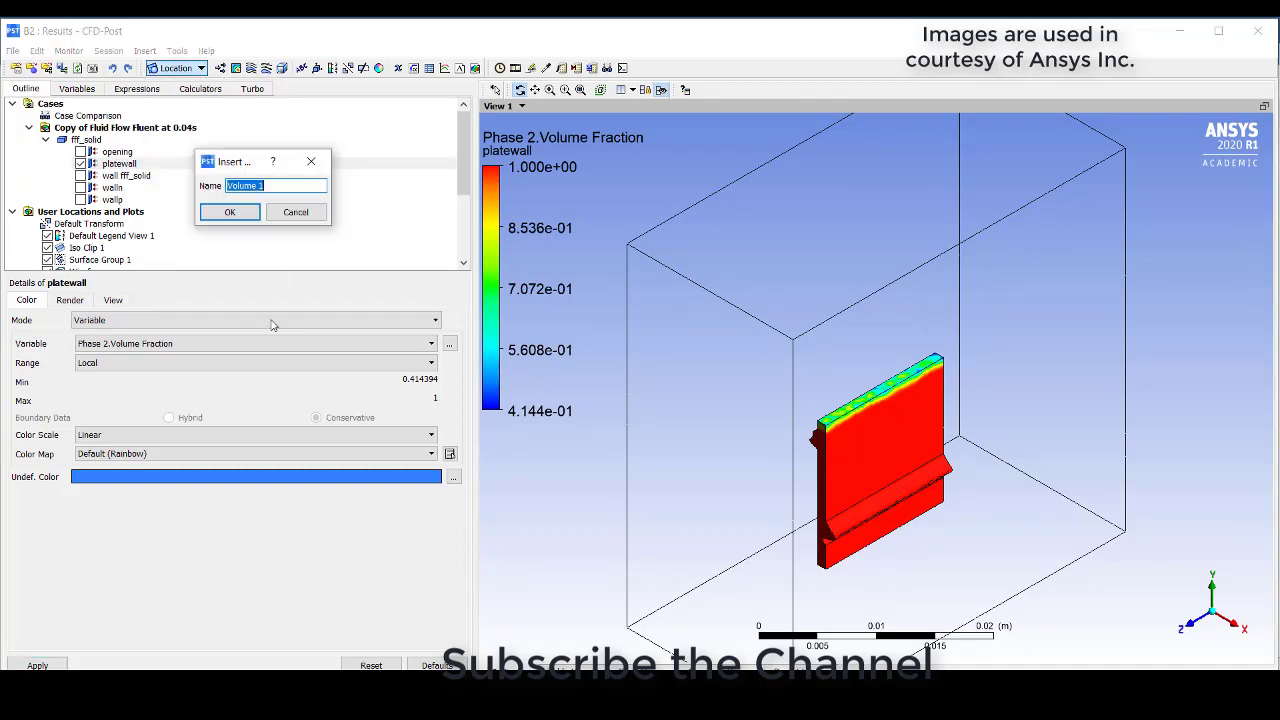
left_click(232, 212)
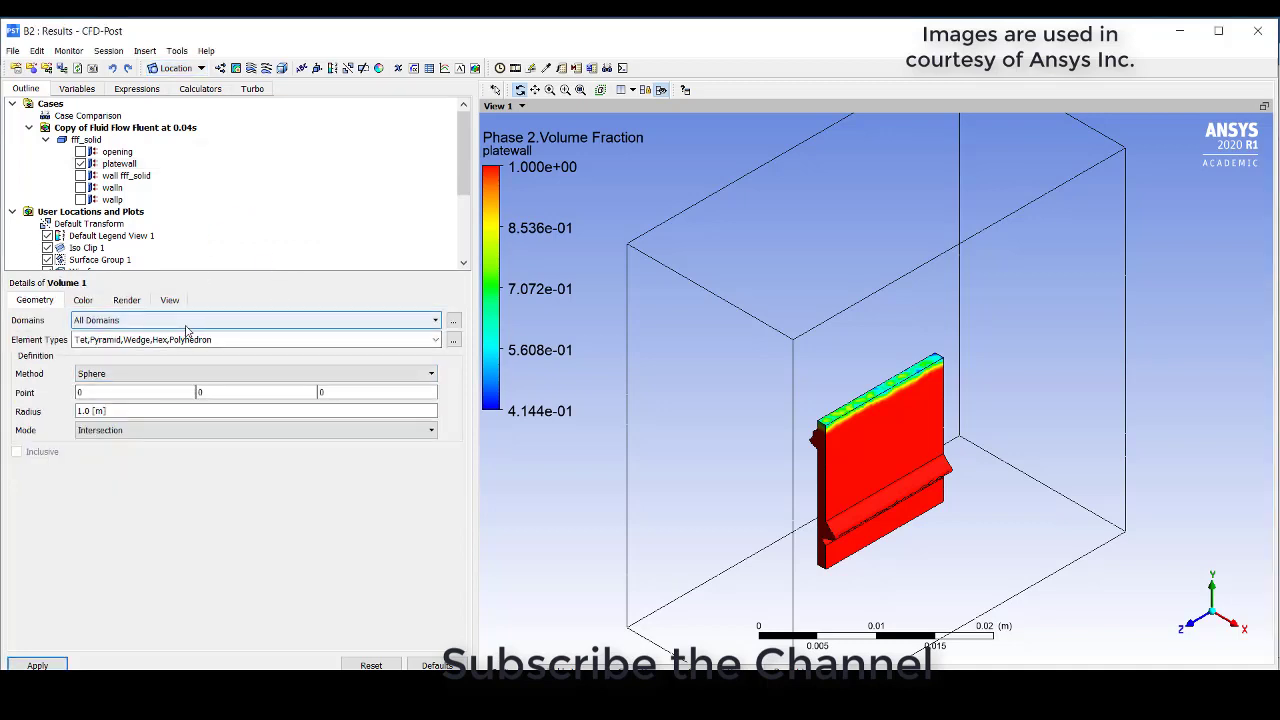
left_click(157, 373)
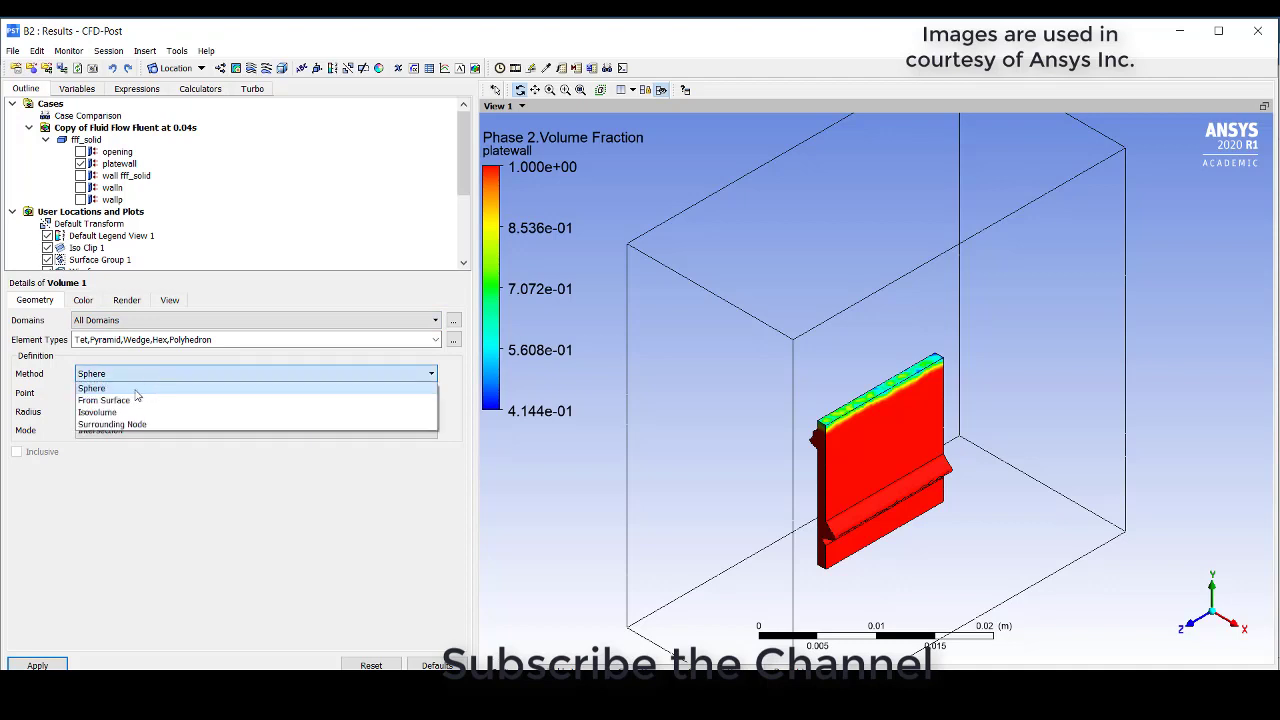
left_click(119, 414)
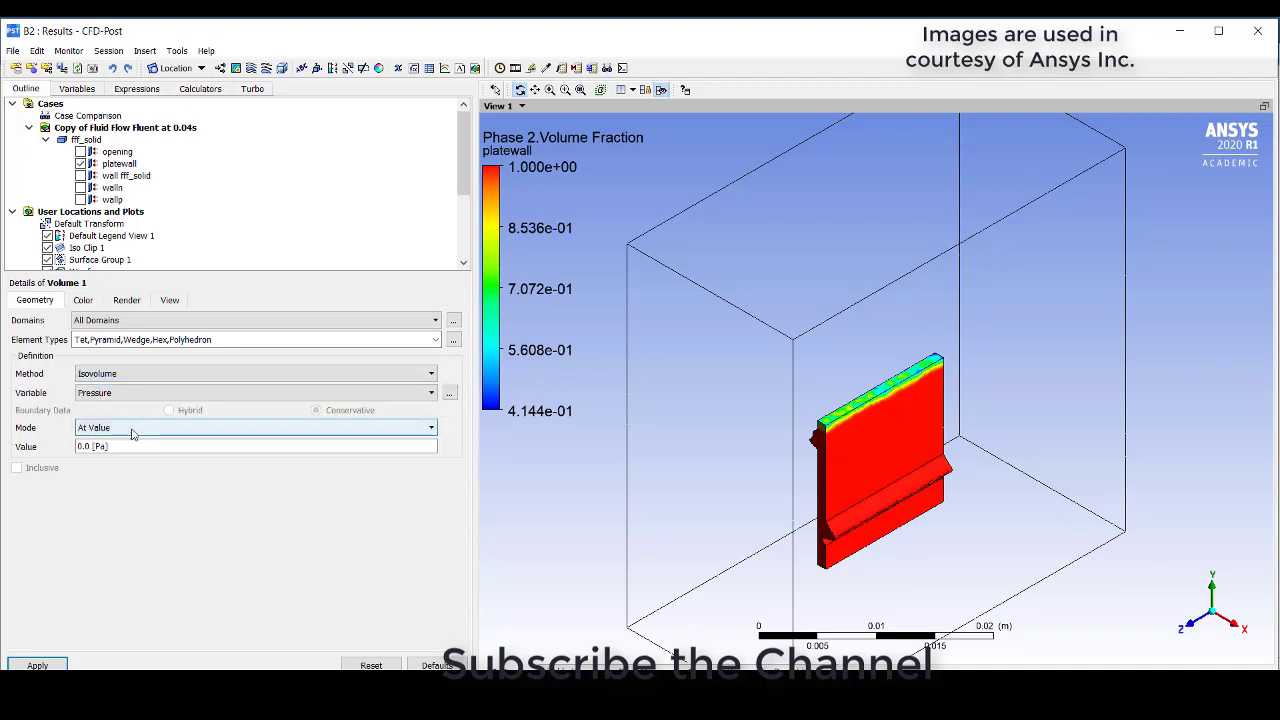
left_click(138, 397)
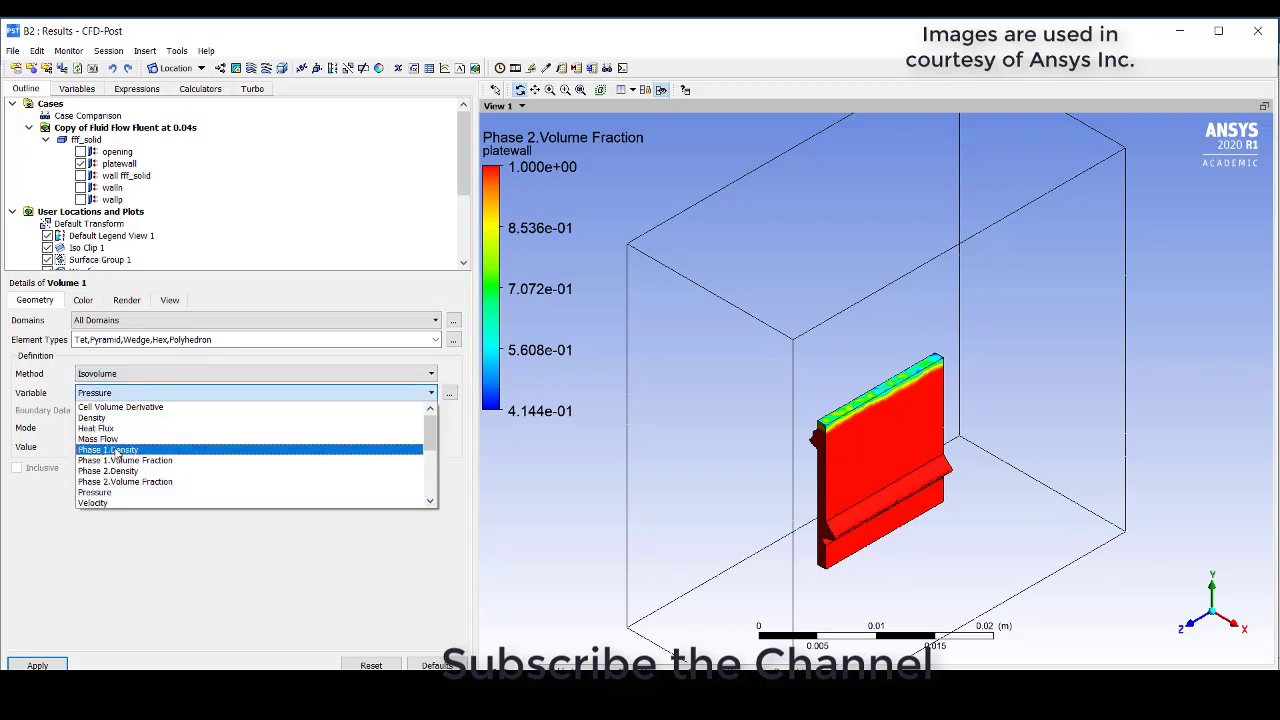
left_click(120, 481)
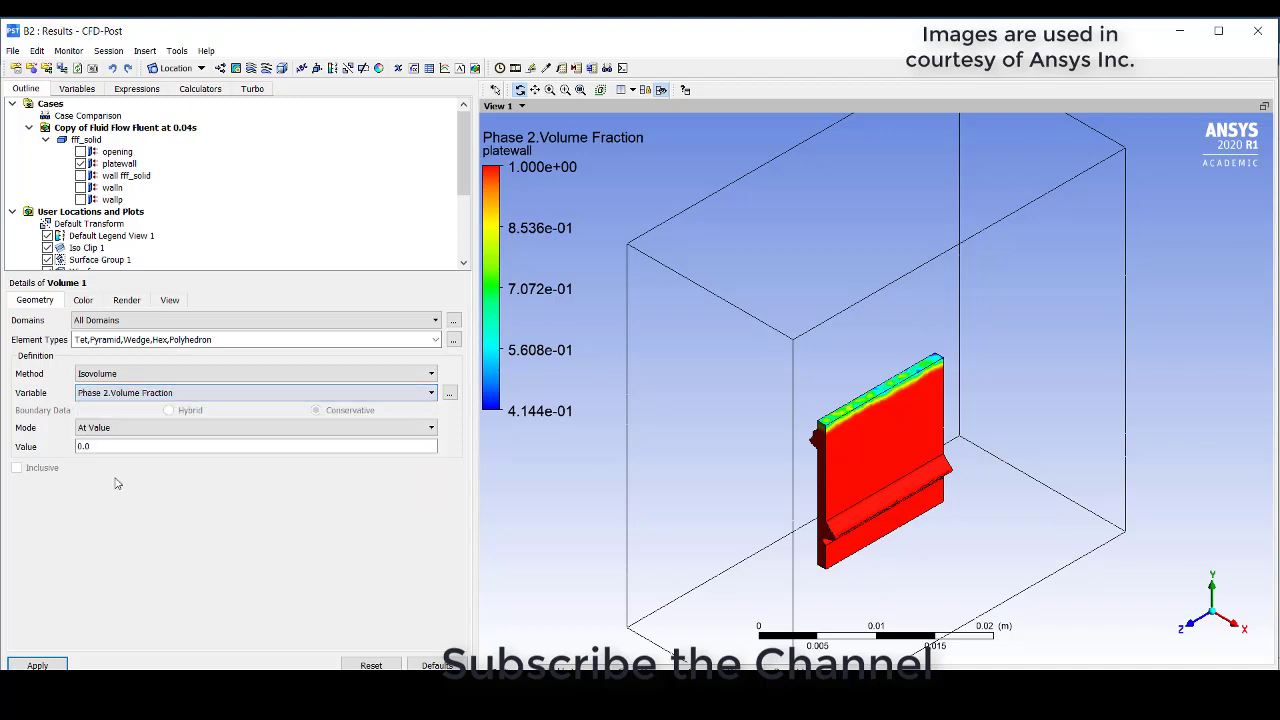
- Limit the Volume 1 isovolume to Below Value with a value of 1 and apply it
left_click(128, 429)
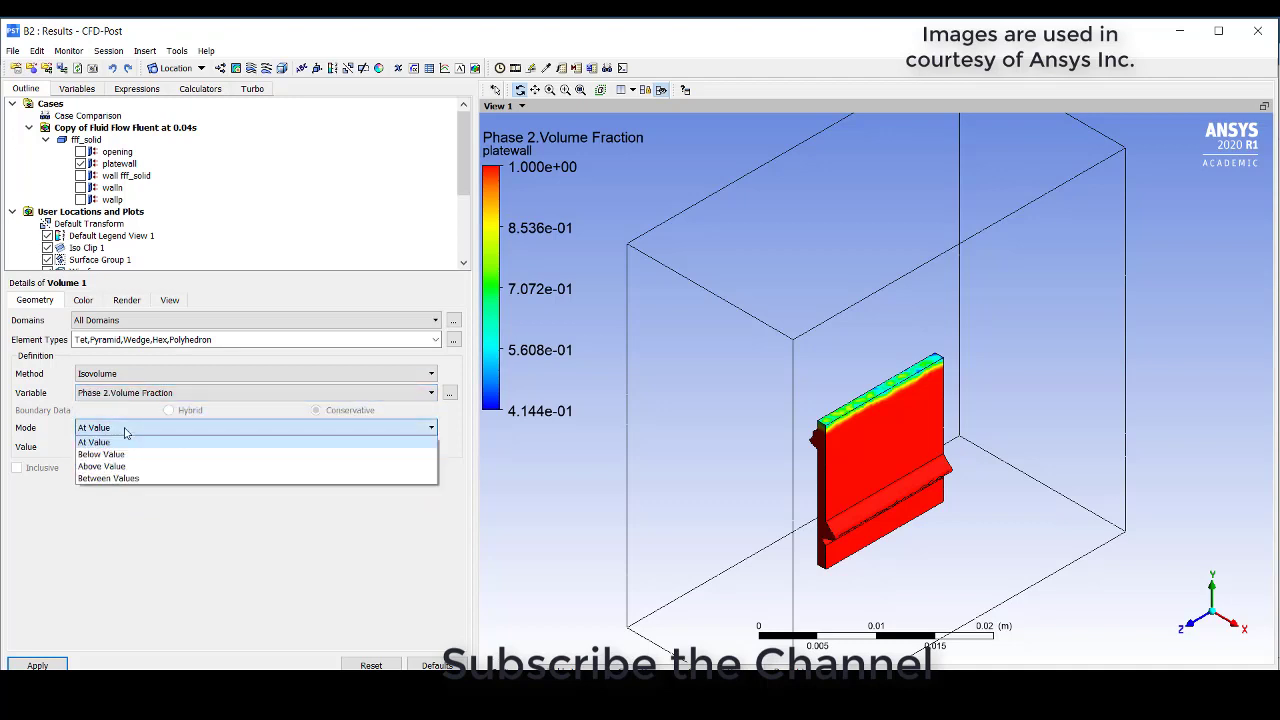
left_click(114, 457)
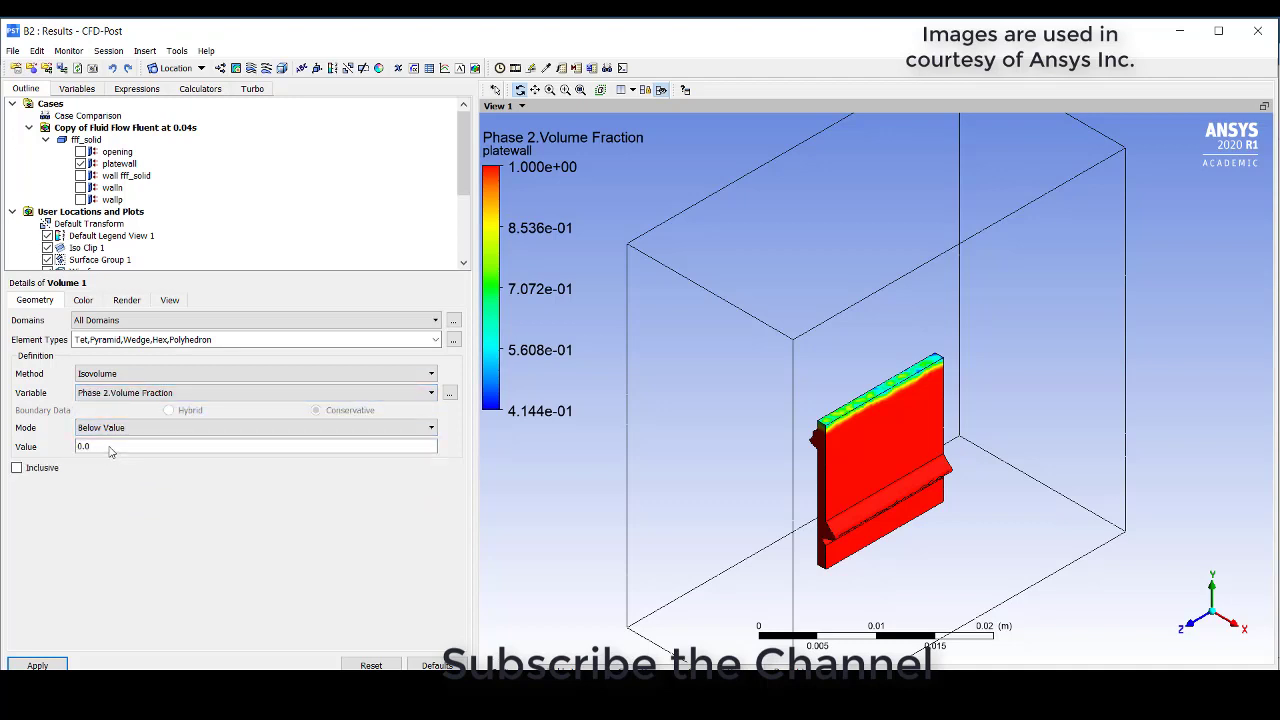
double_click(110, 451)
type("1")
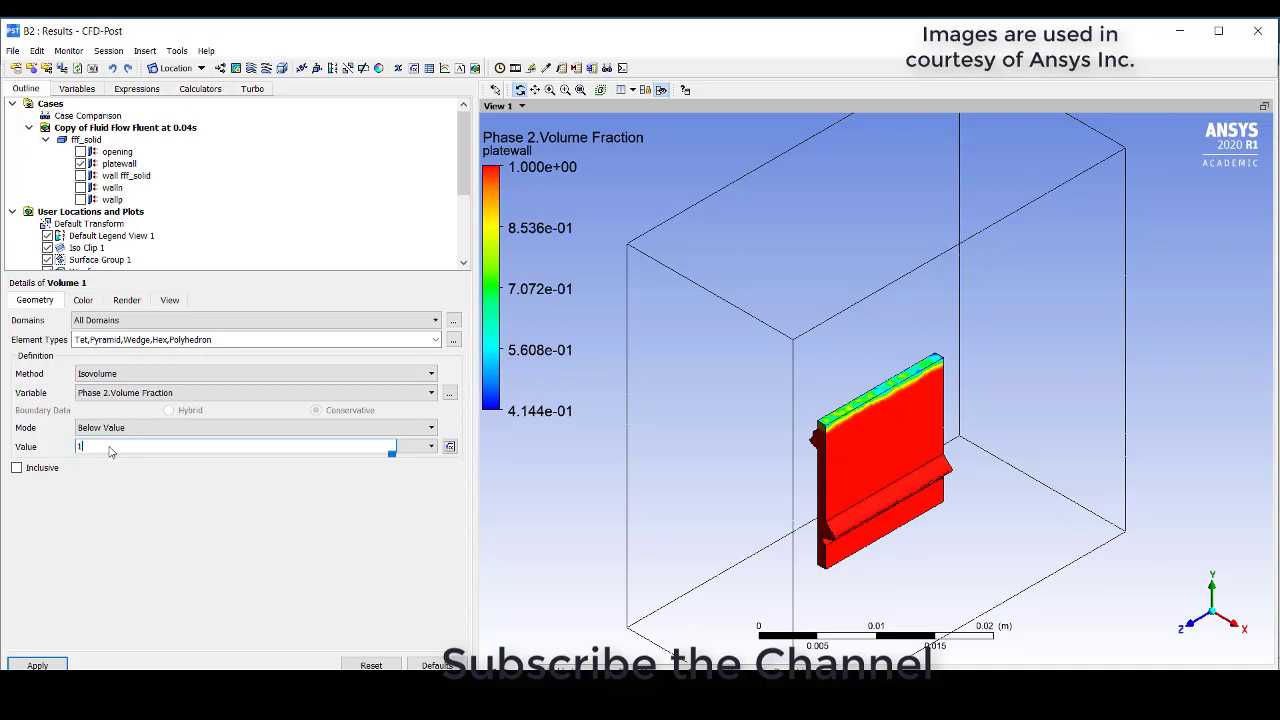
left_click(48, 662)
- Color Volume 1 by the Phase 2.Volume Fraction variable with the local range
left_click(84, 301)
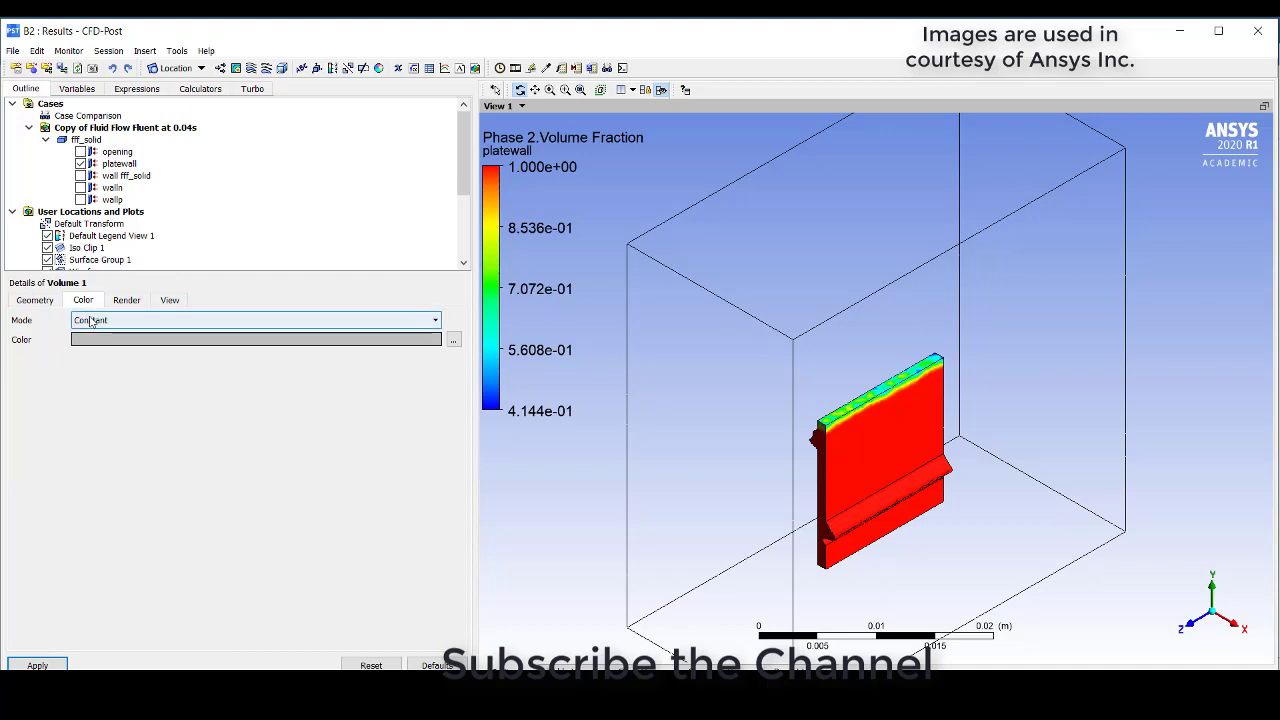
left_click(88, 320)
left_click(90, 347)
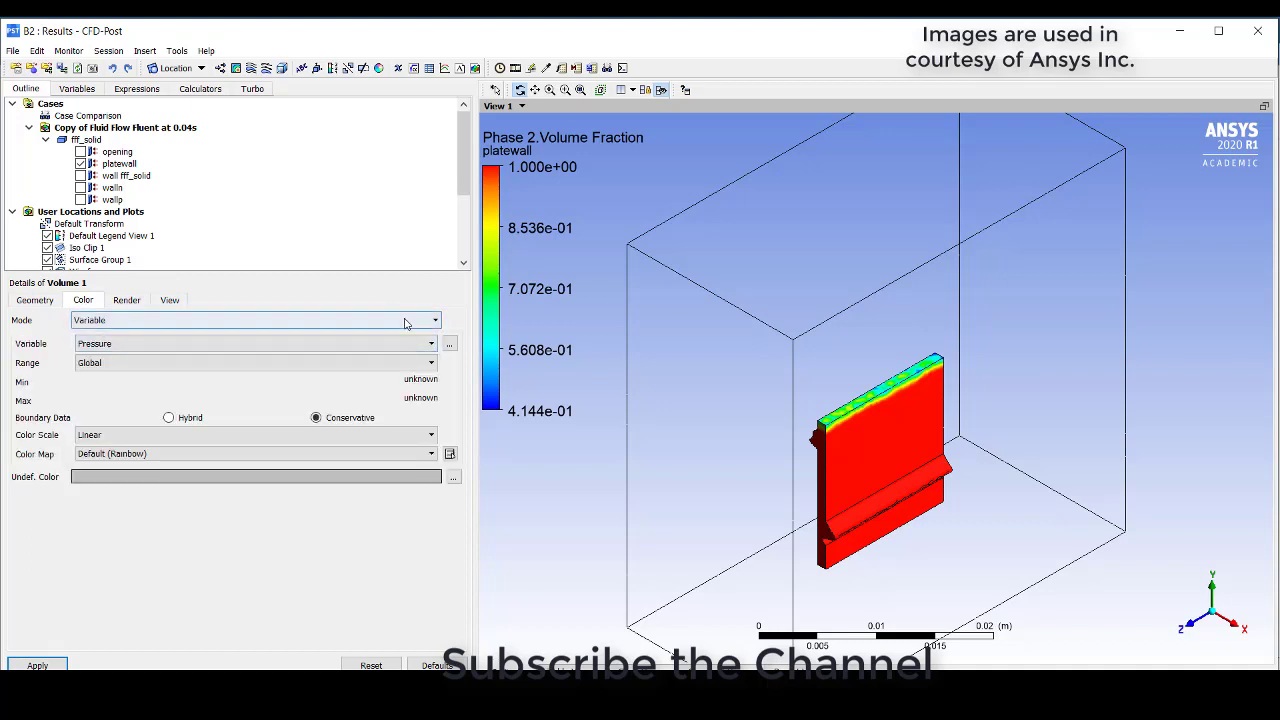
left_click(449, 344)
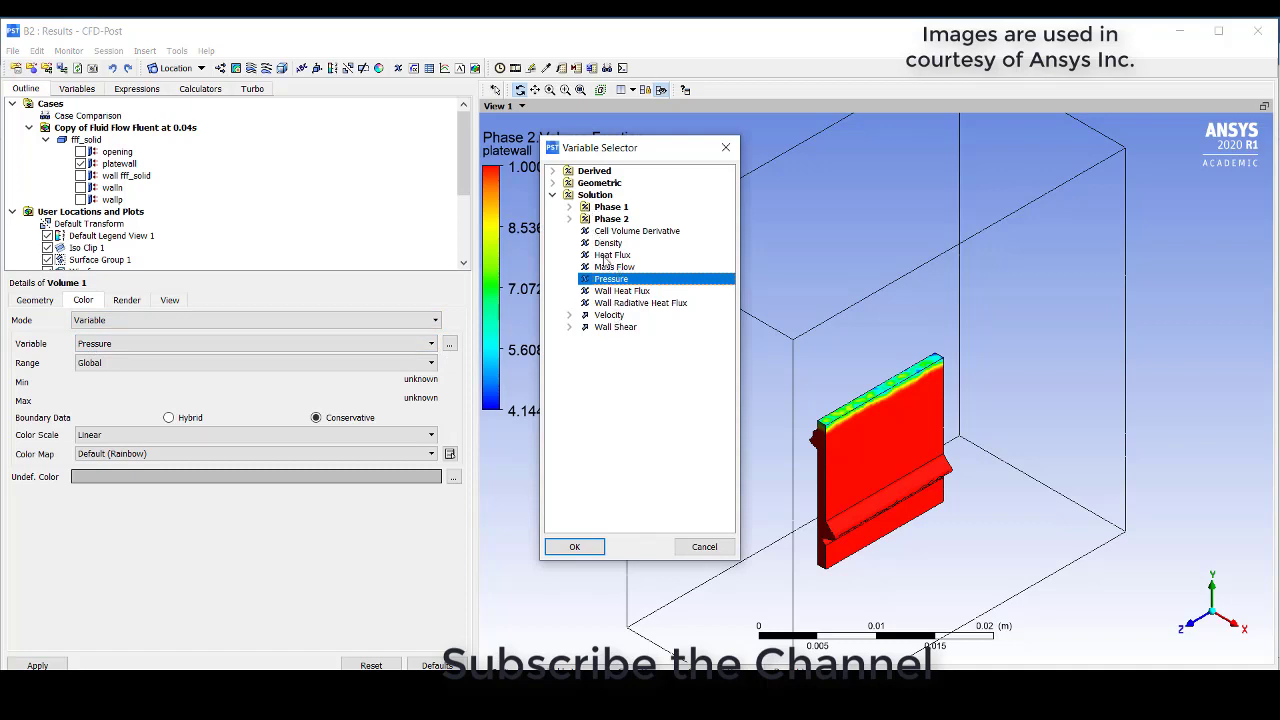
left_click(569, 219)
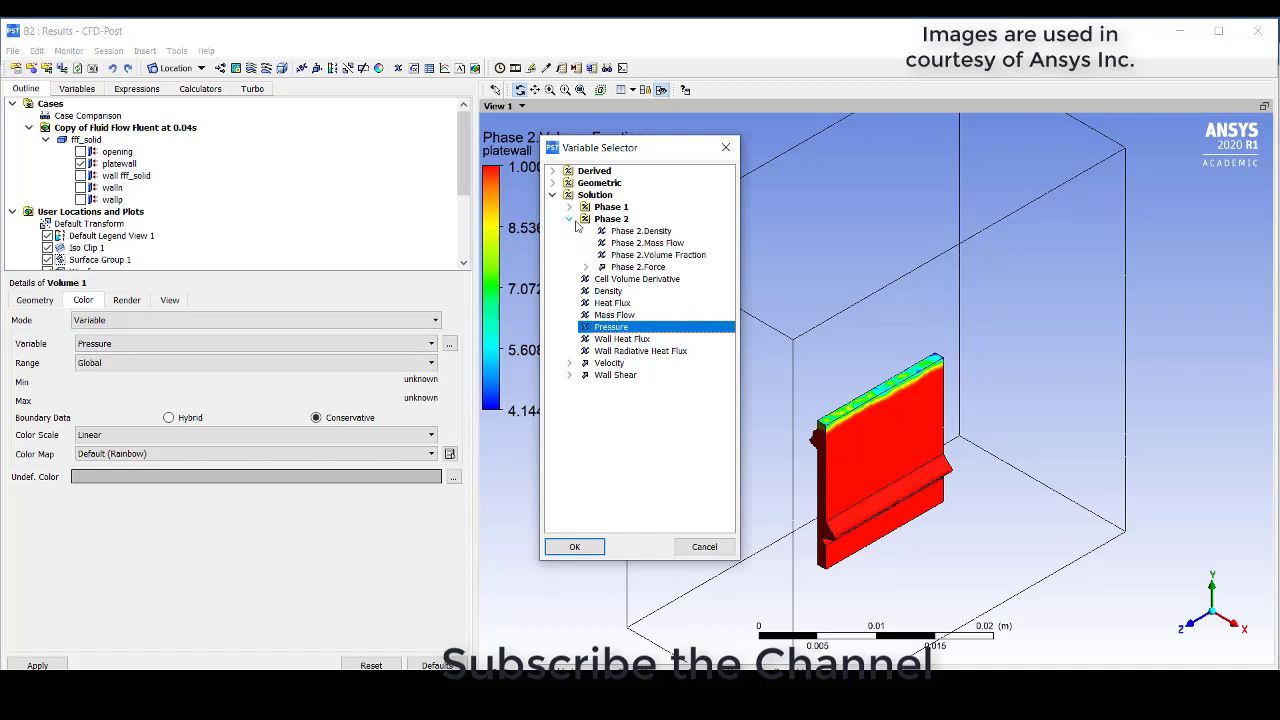
left_click(636, 256)
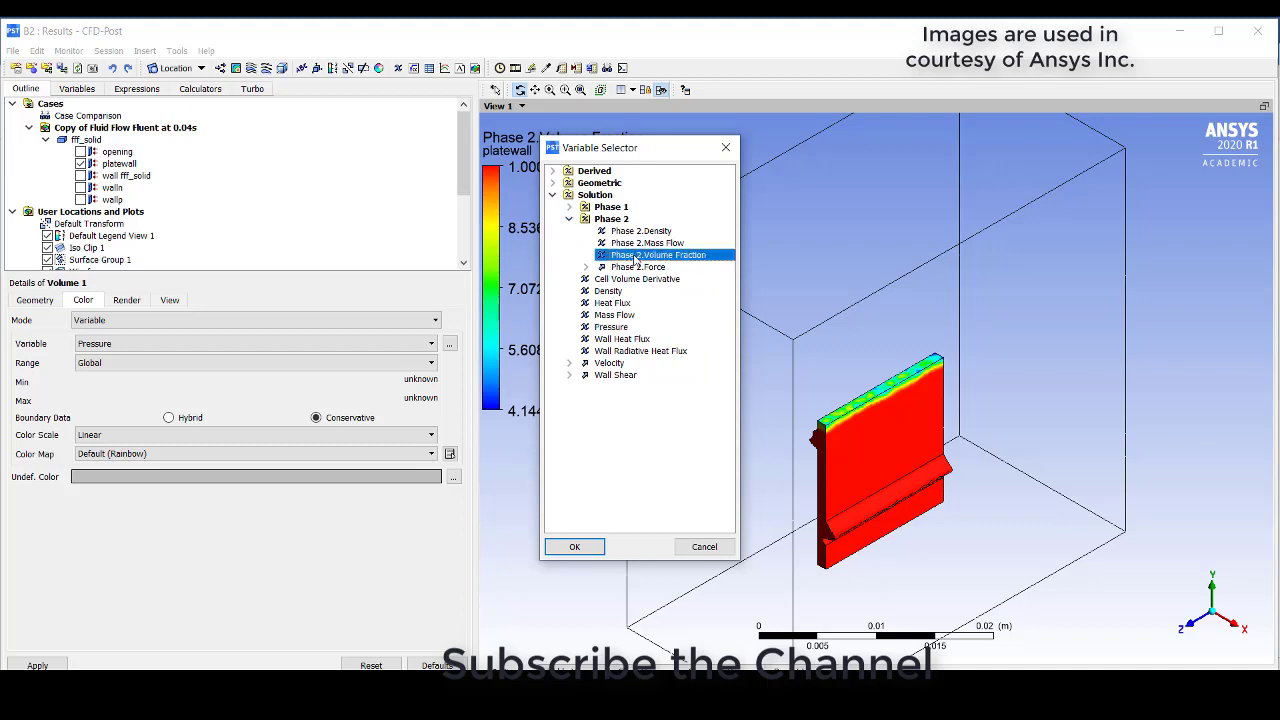
left_click(574, 547)
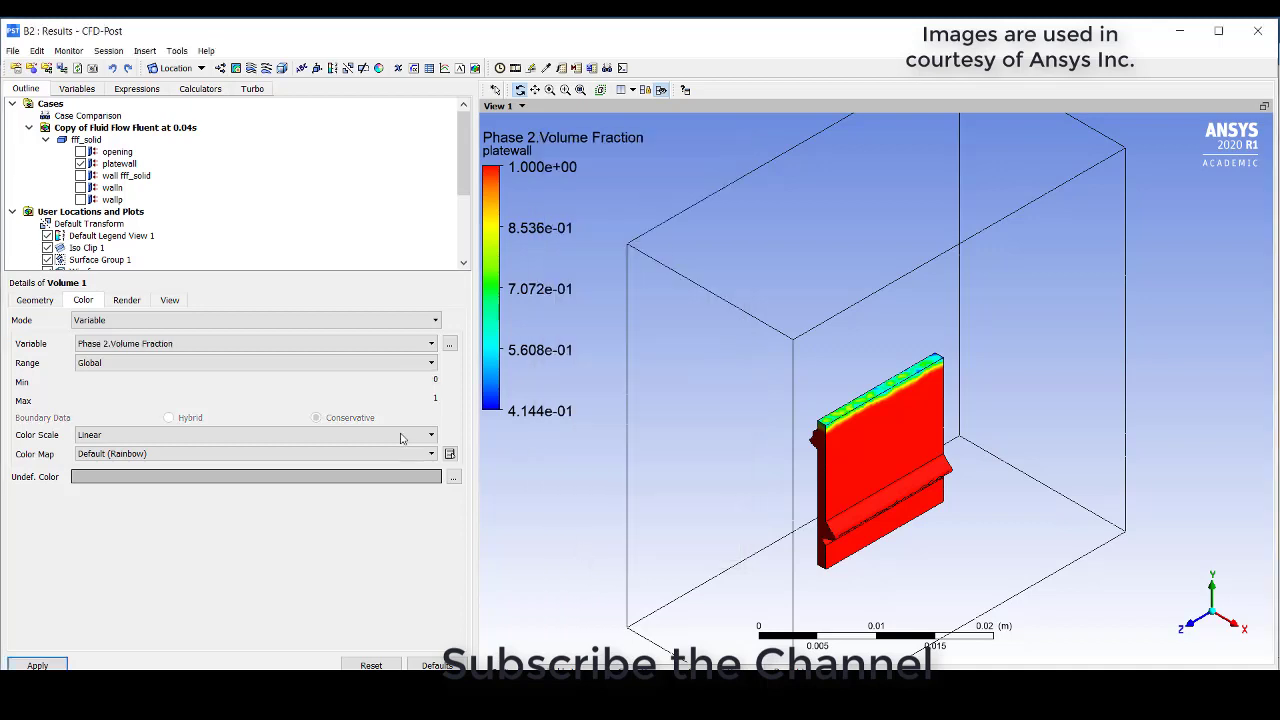
left_click(380, 365)
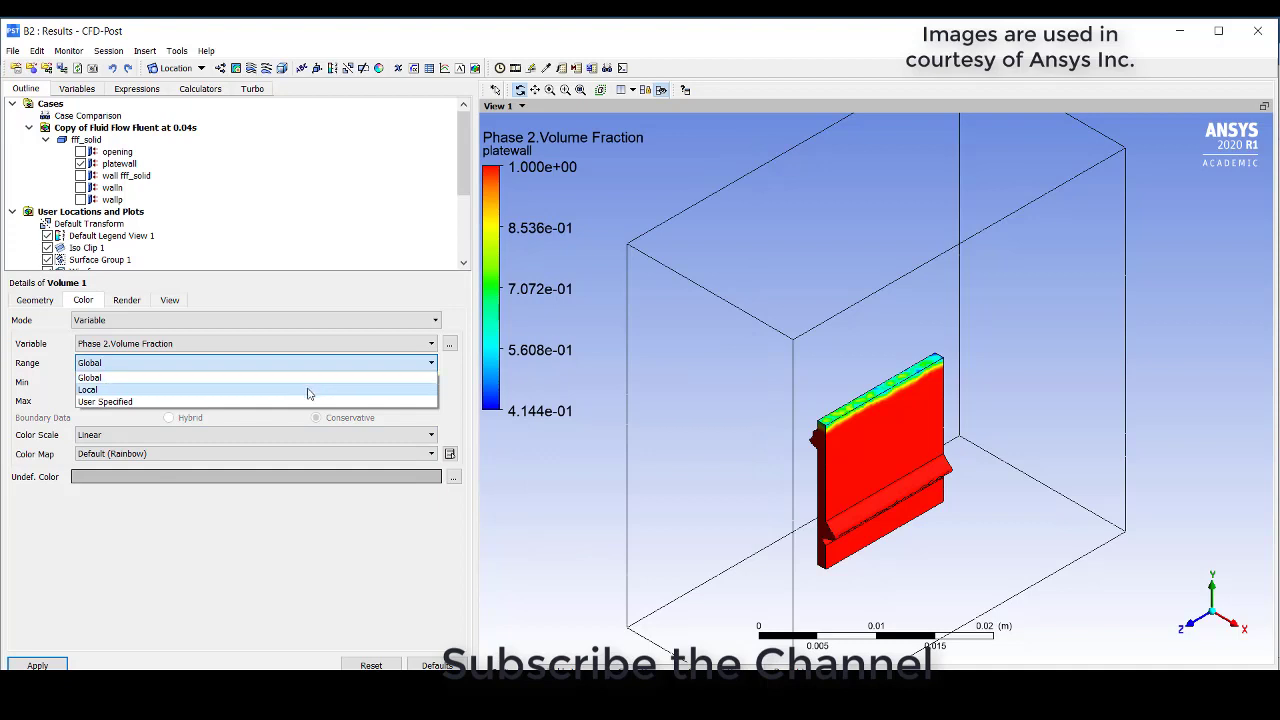
left_click(308, 390)
- Set the face transparency of Volume 1 to 0.7 and apply the settings
left_click(134, 300)
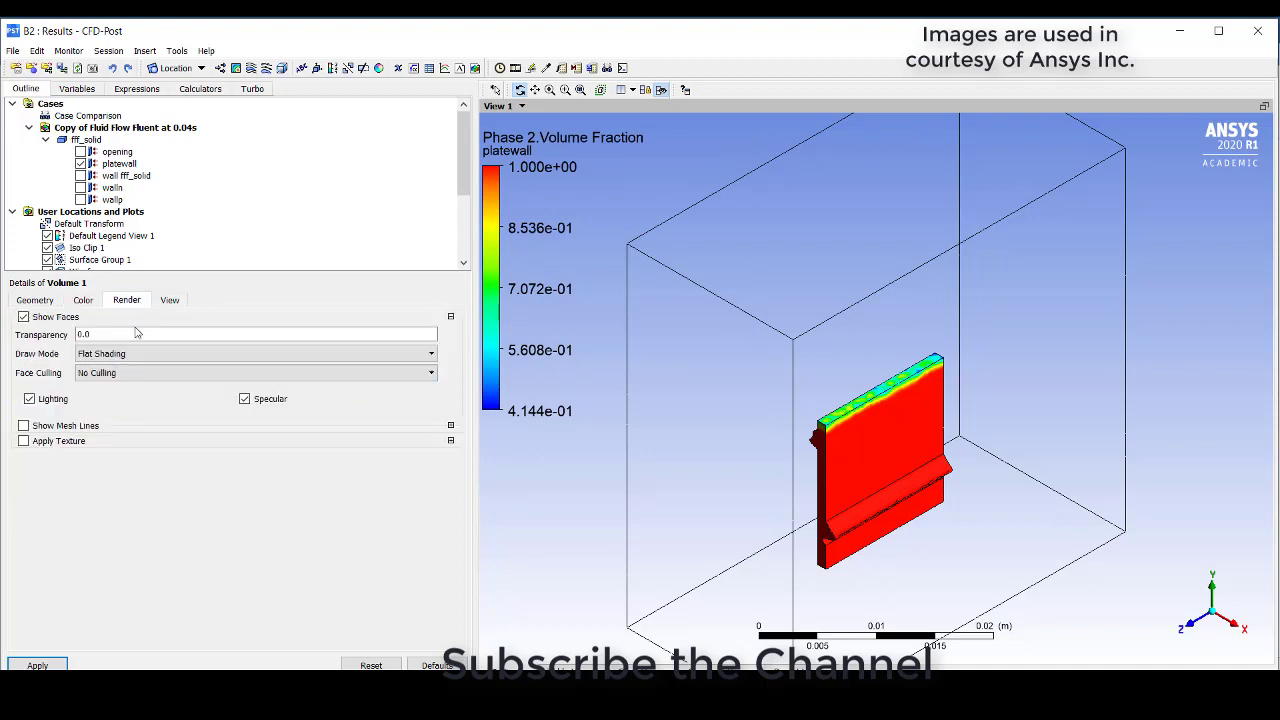
left_click(136, 339)
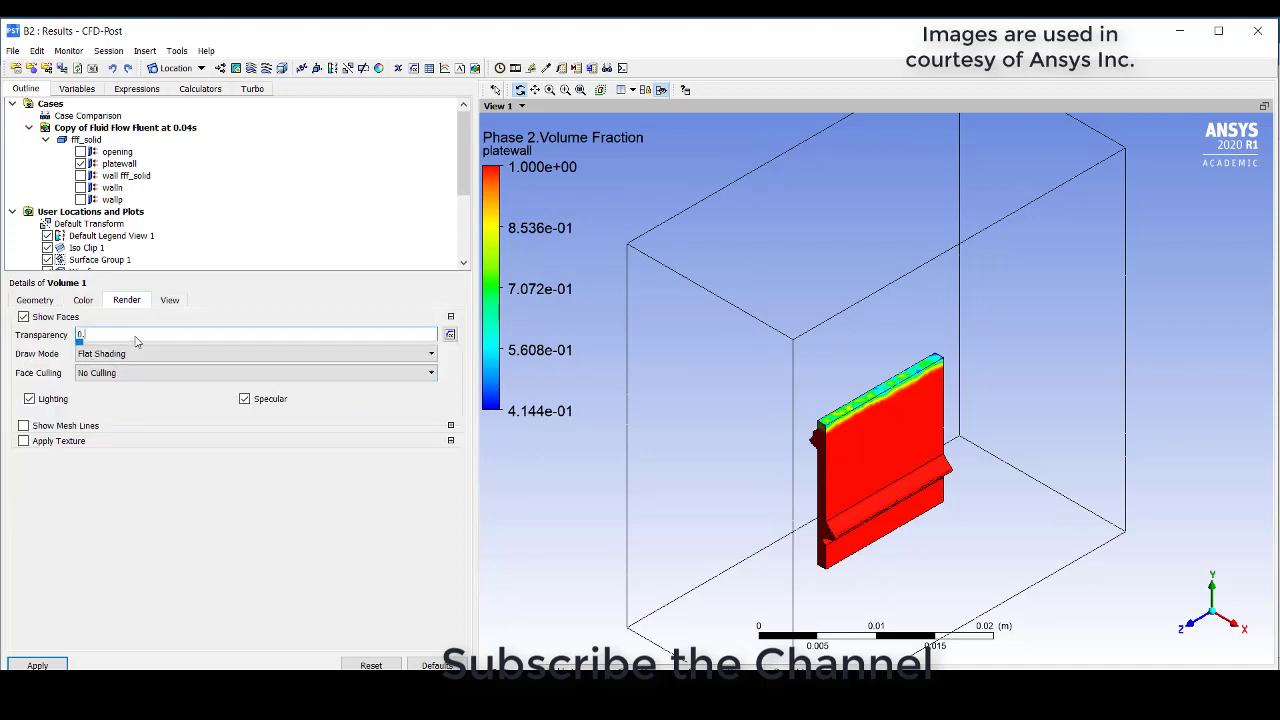
type("0.7")
left_click(37, 665)
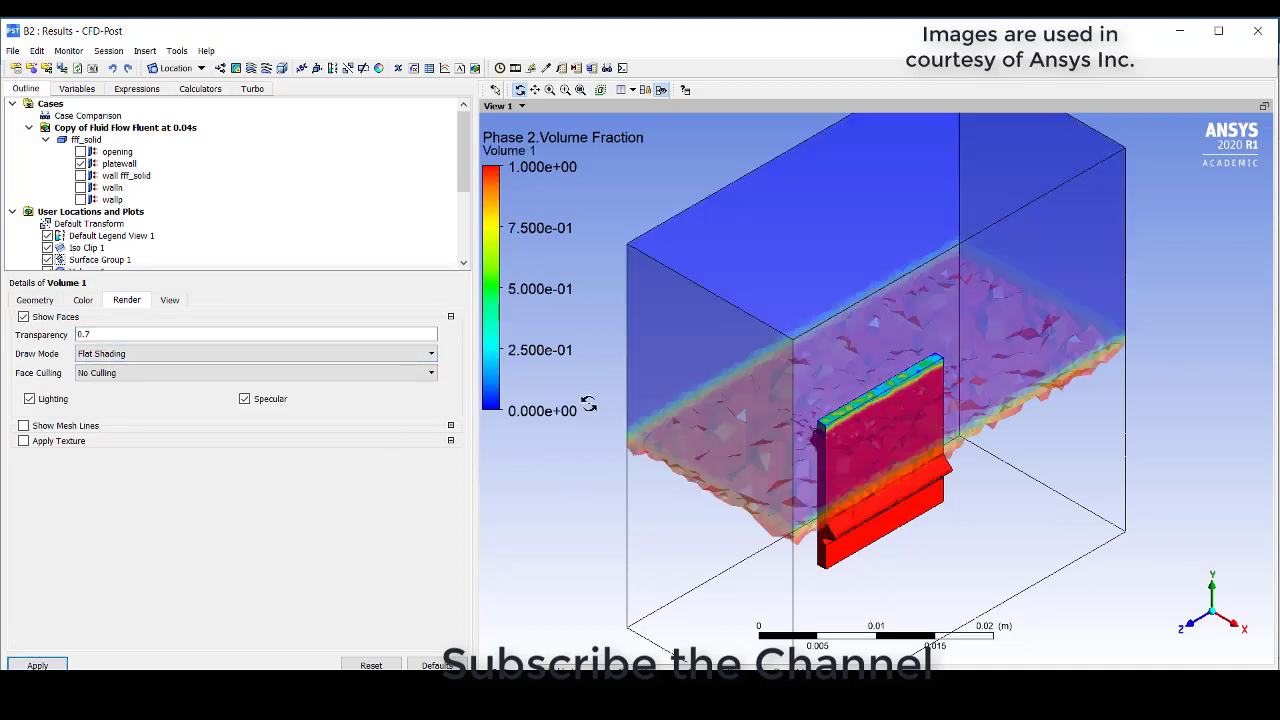
- Change the isovolume mode of Volume 1 to Above Value and apply it
left_click(34, 300)
left_click(138, 430)
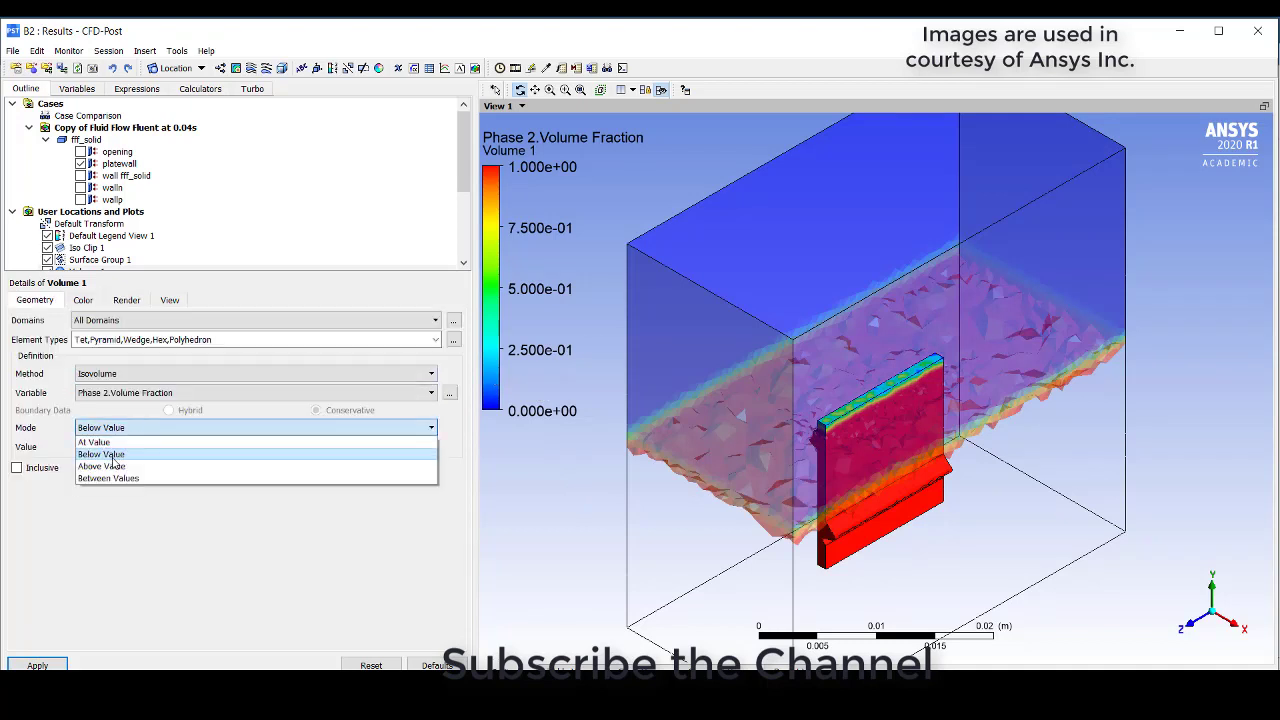
left_click(112, 466)
left_click(58, 666)
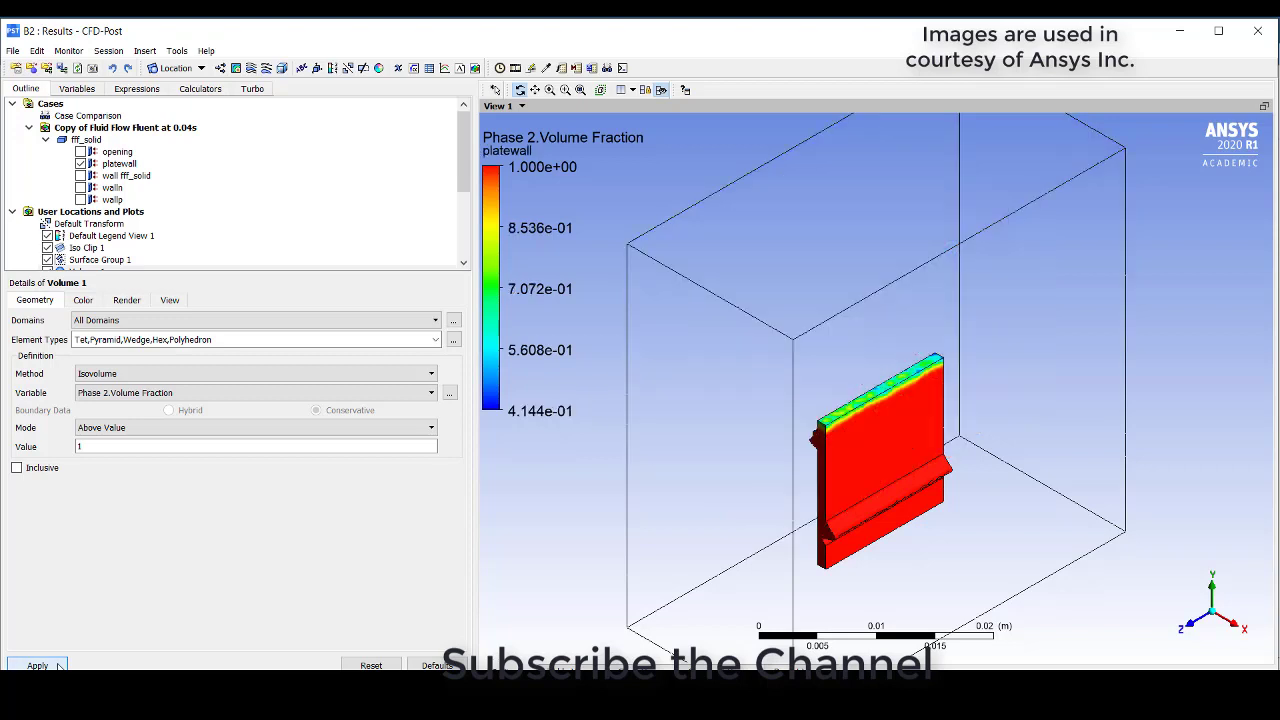
- Set the isovolume threshold of Volume 1 to 0, apply it, and view the liquid region from a lower angle
left_click(133, 433)
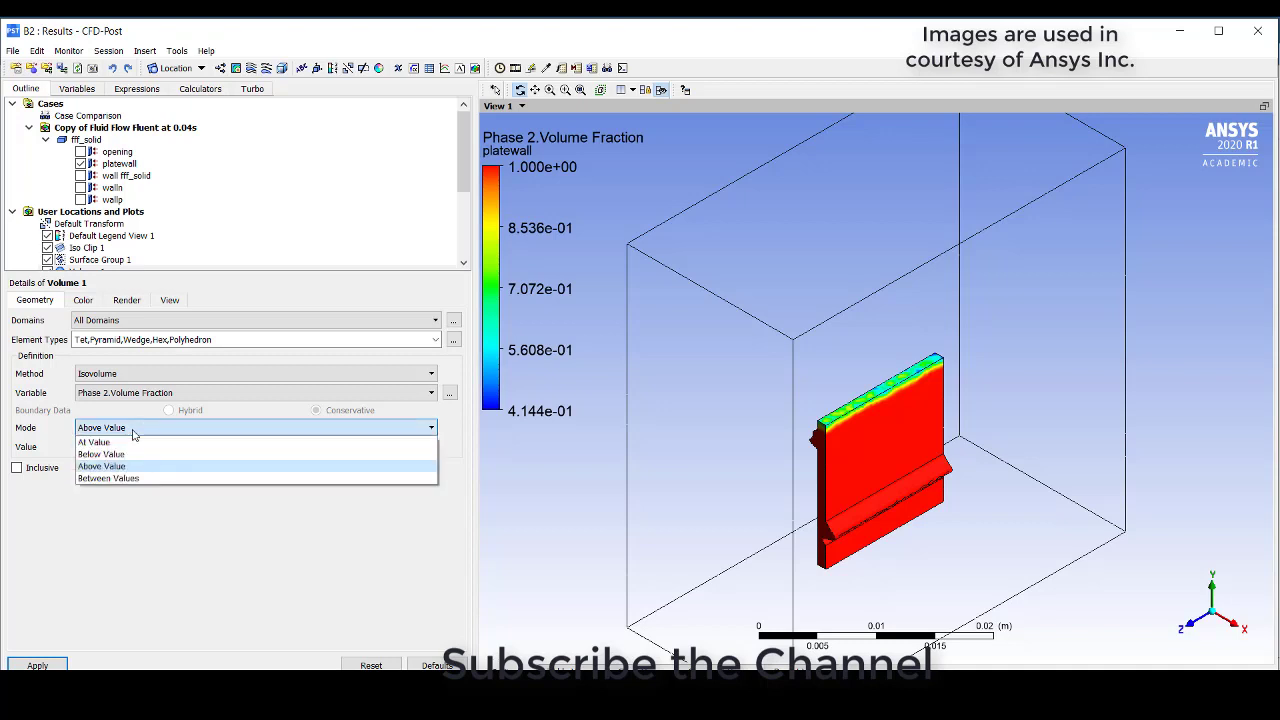
left_click(120, 430)
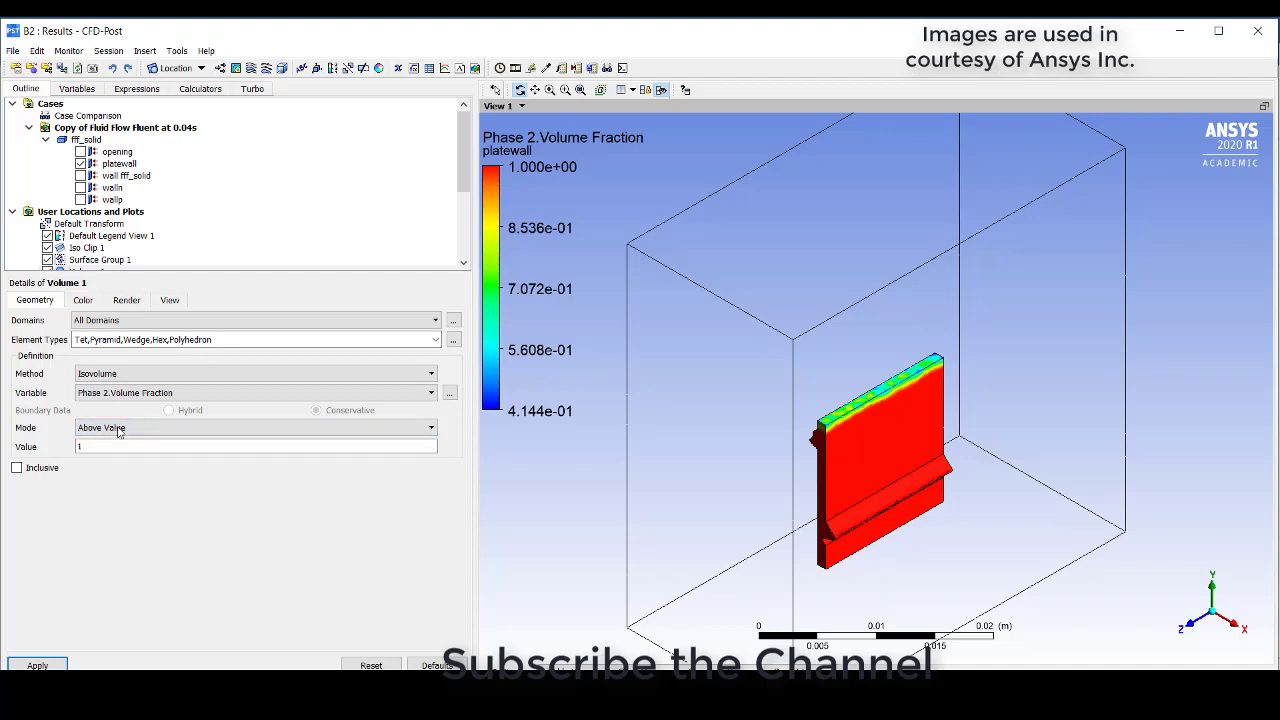
left_click(102, 451)
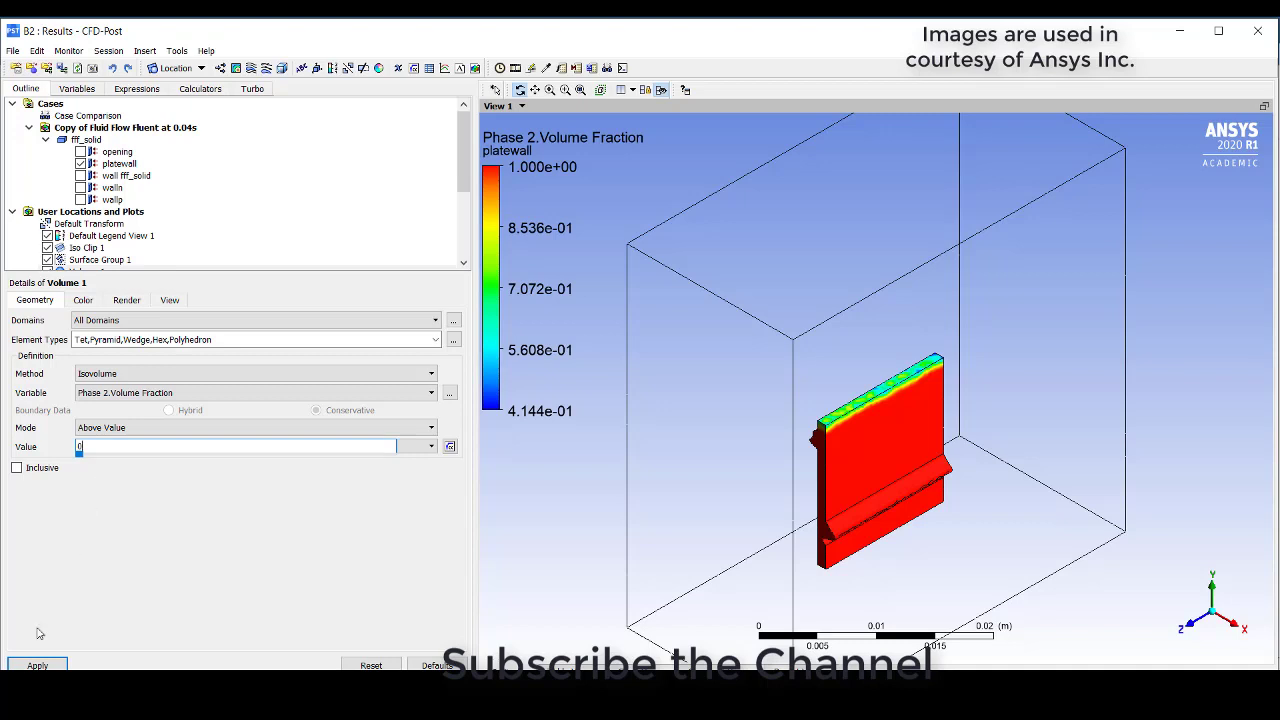
left_click(37, 666)
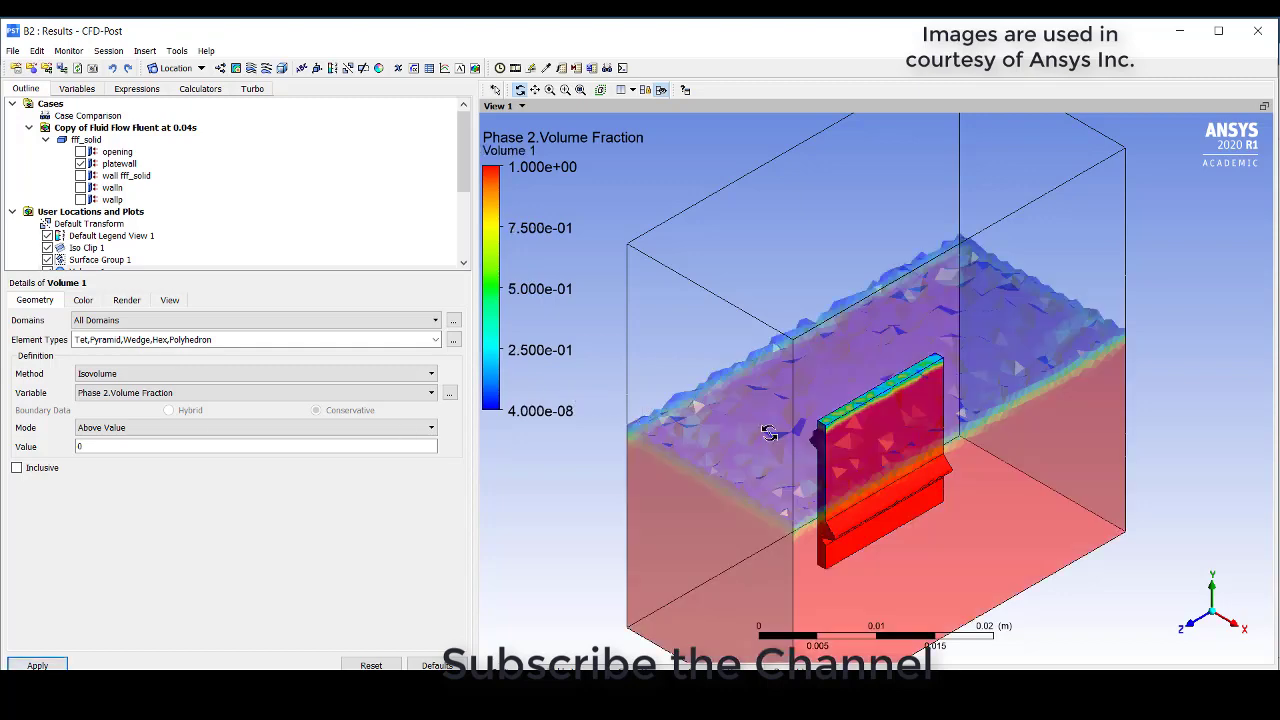
mouse_move(768, 432)
left_mouse_down()
mouse_move(720, 410)
mouse_move(743, 388)
mouse_move(765, 407)
left_mouse_up()
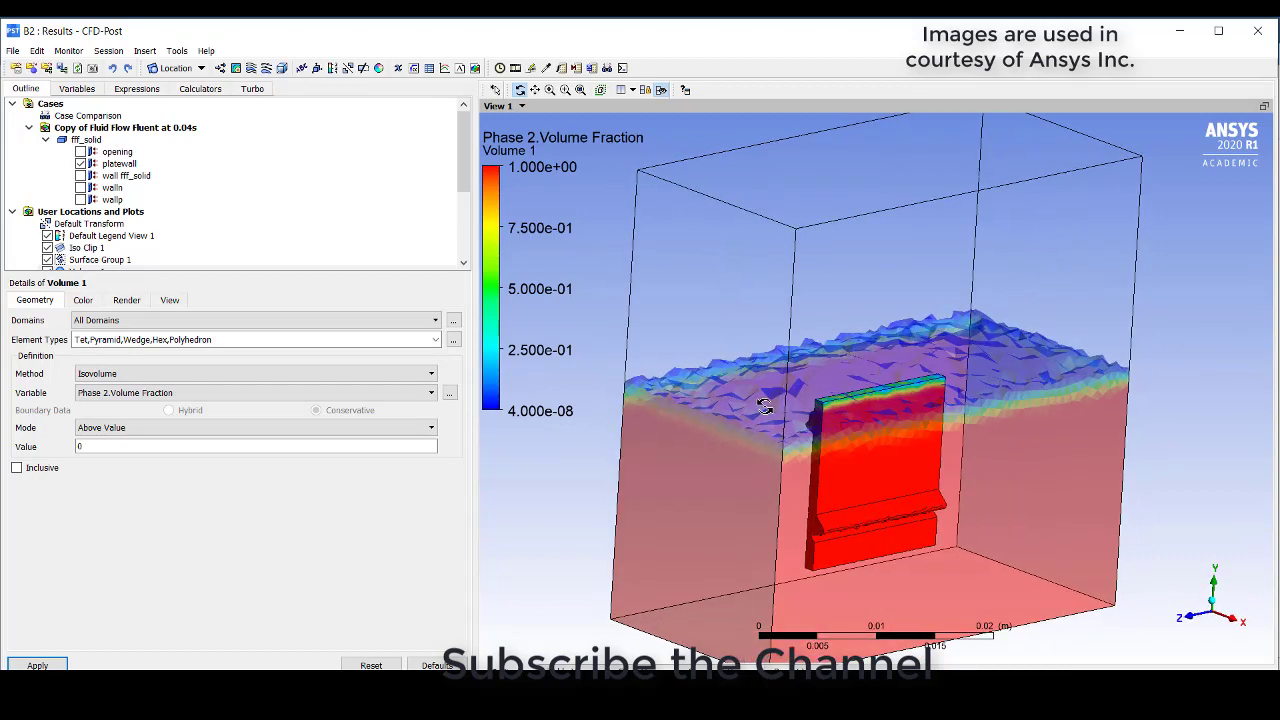
- Load the 0 s timestep of the results and view the plate and liquid surface from the side
left_click(500, 67)
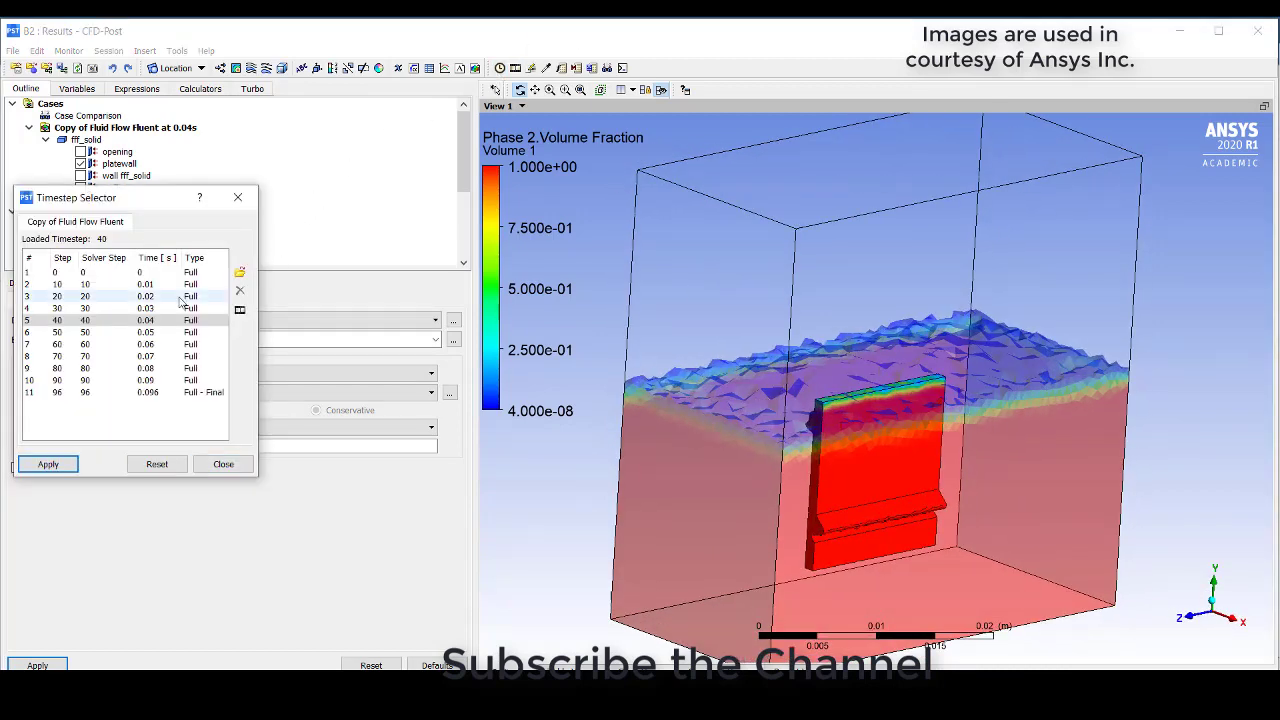
left_click(100, 272)
left_click(60, 466)
left_click(61, 468)
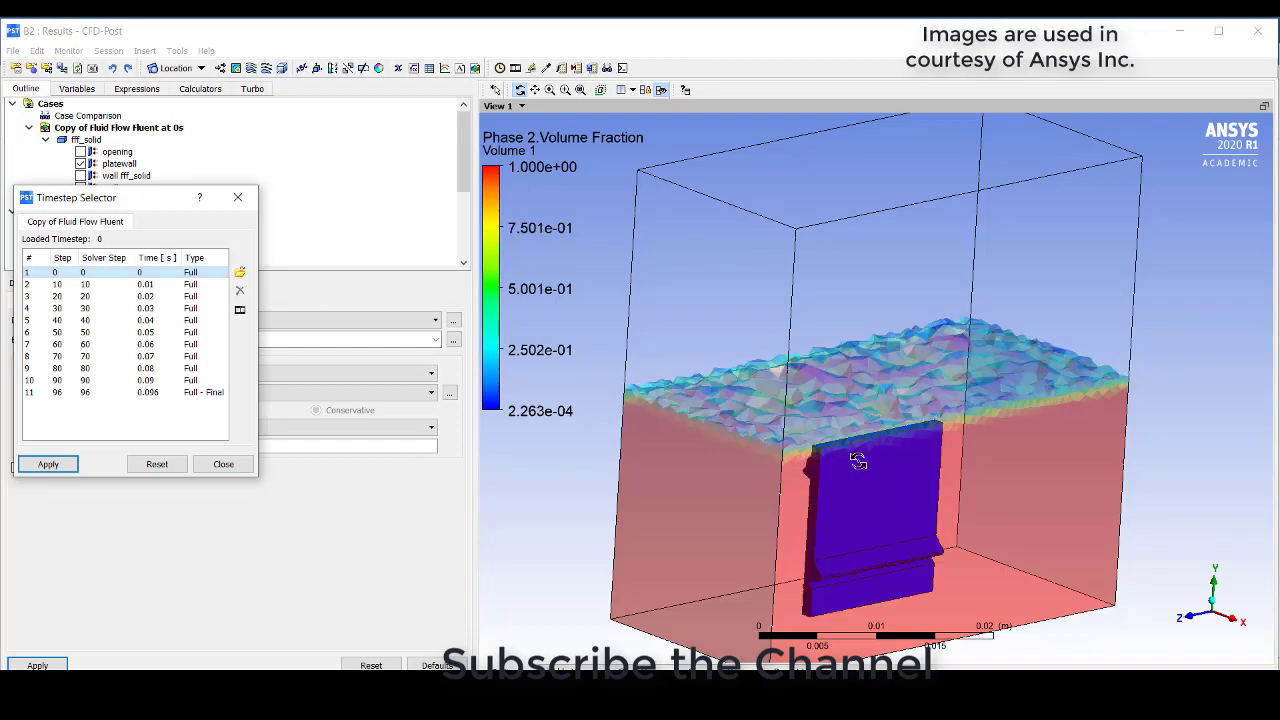
left_click_drag(856, 467, 831, 449)
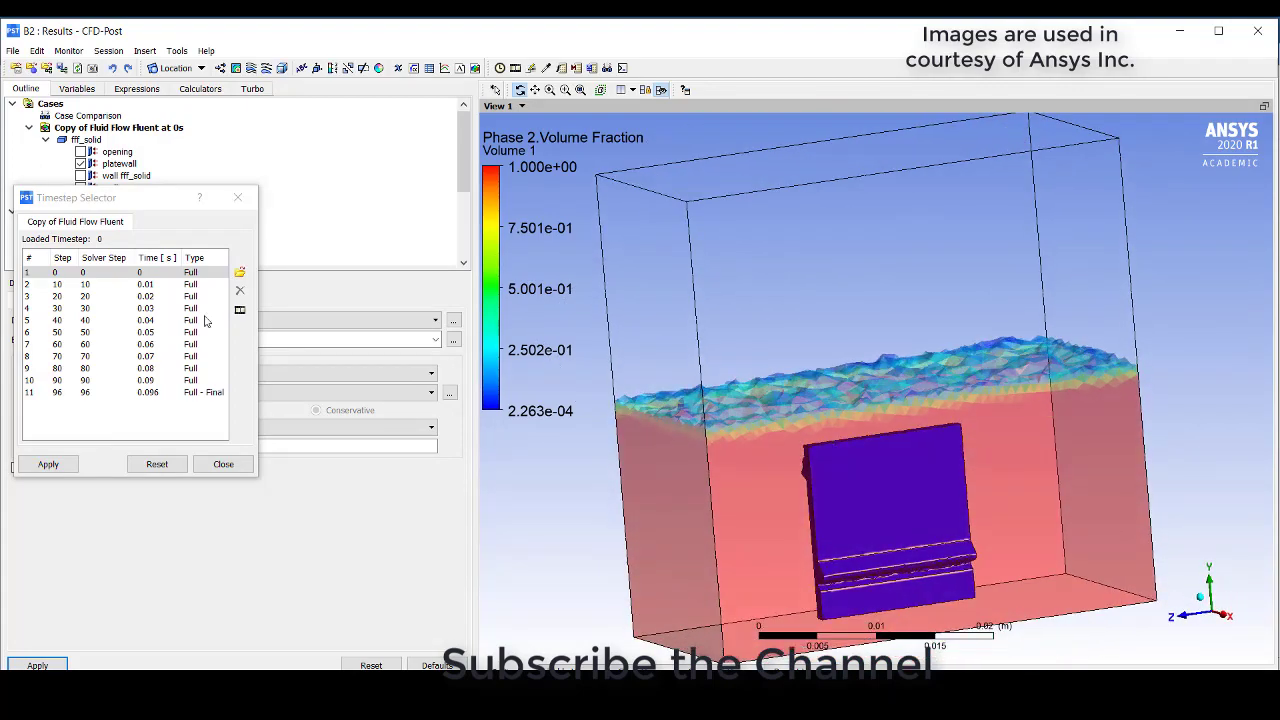
- Load the 0.07 s timestep and examine the volume fraction on the rising plate and surrounding liquid
left_click(145, 356)
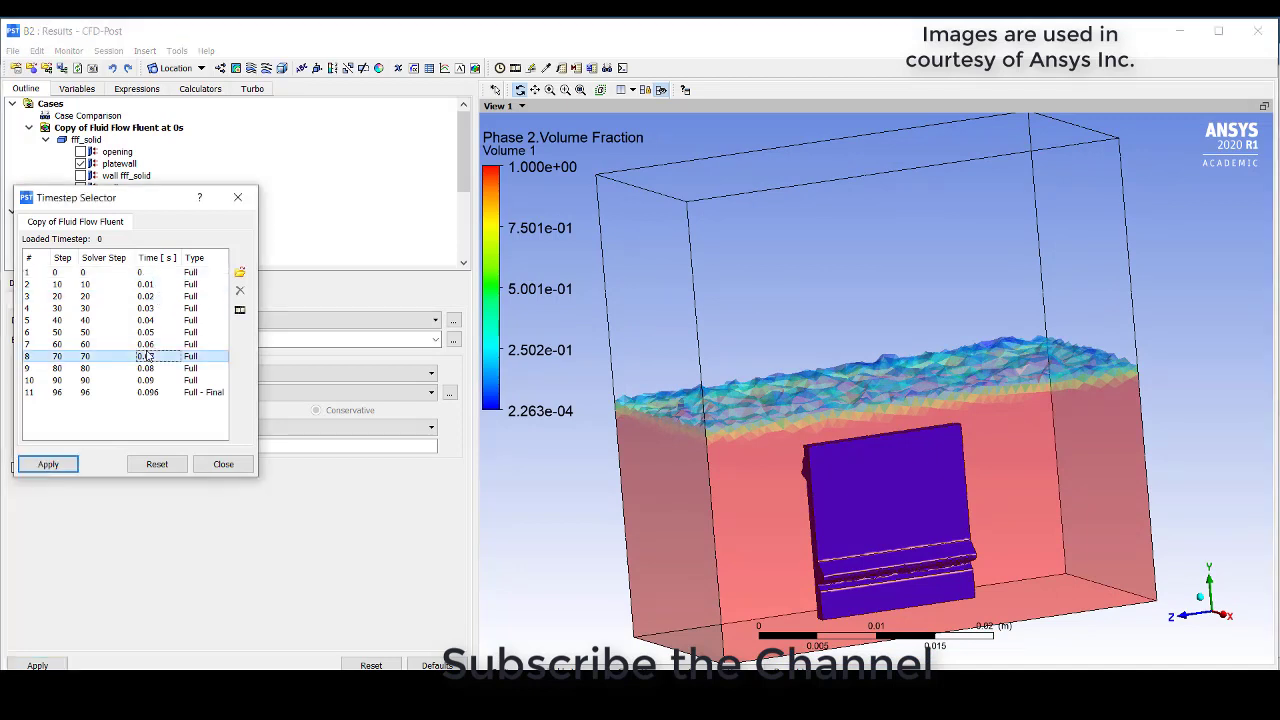
left_click(48, 465)
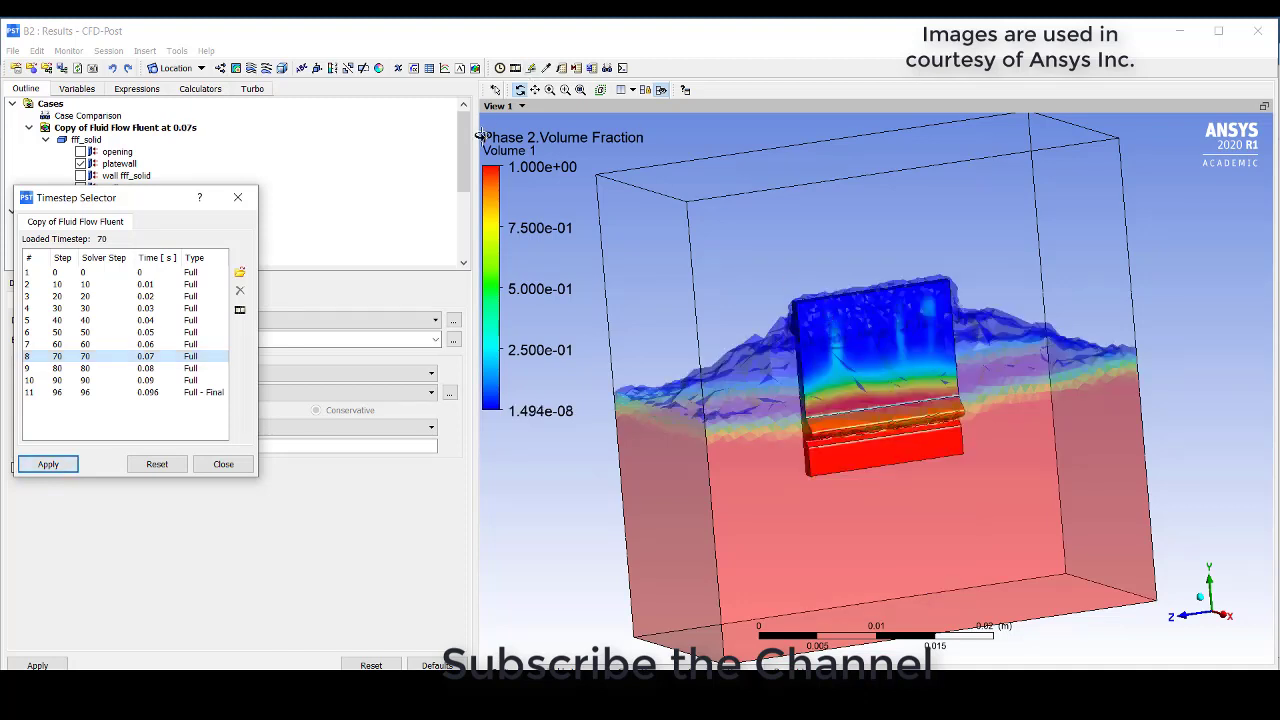
left_click(876, 346)
left_click_drag(876, 346, 905, 333)
- Load the 0.09 s timestep and inspect the plate and the liquid around it from several angles
left_click(148, 380)
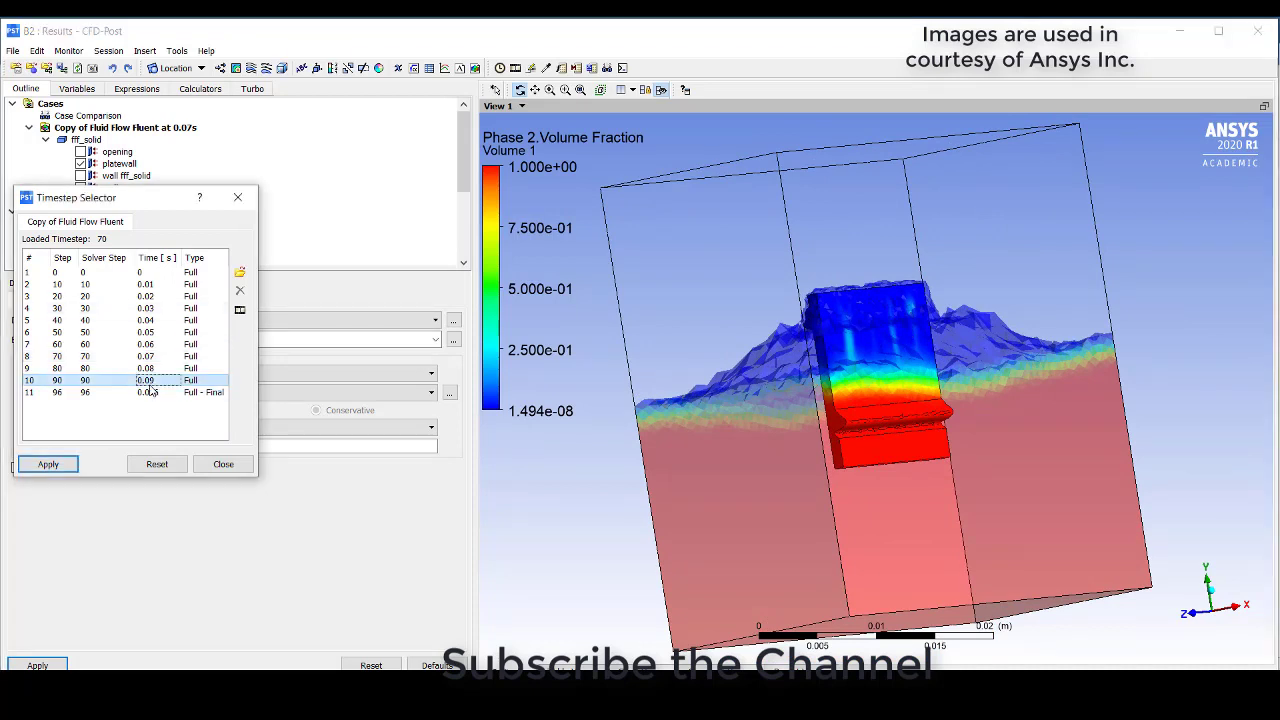
left_click(65, 463)
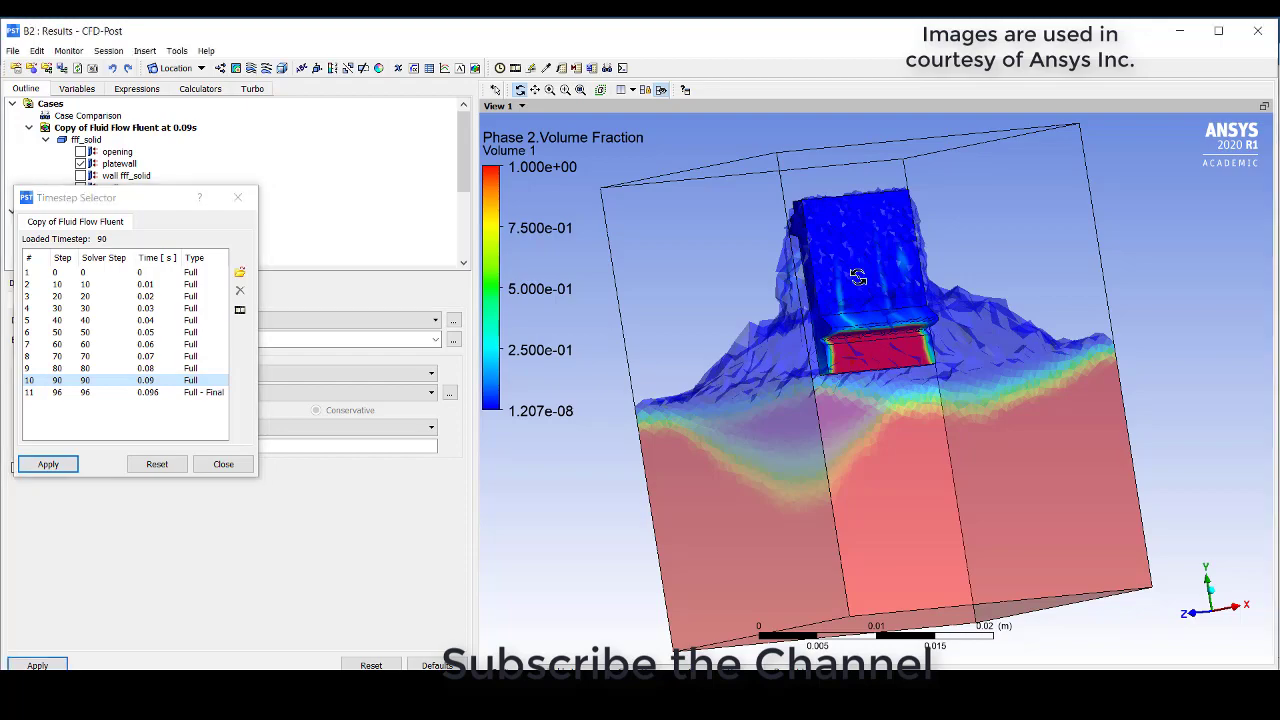
left_click_drag(858, 277, 939, 274)
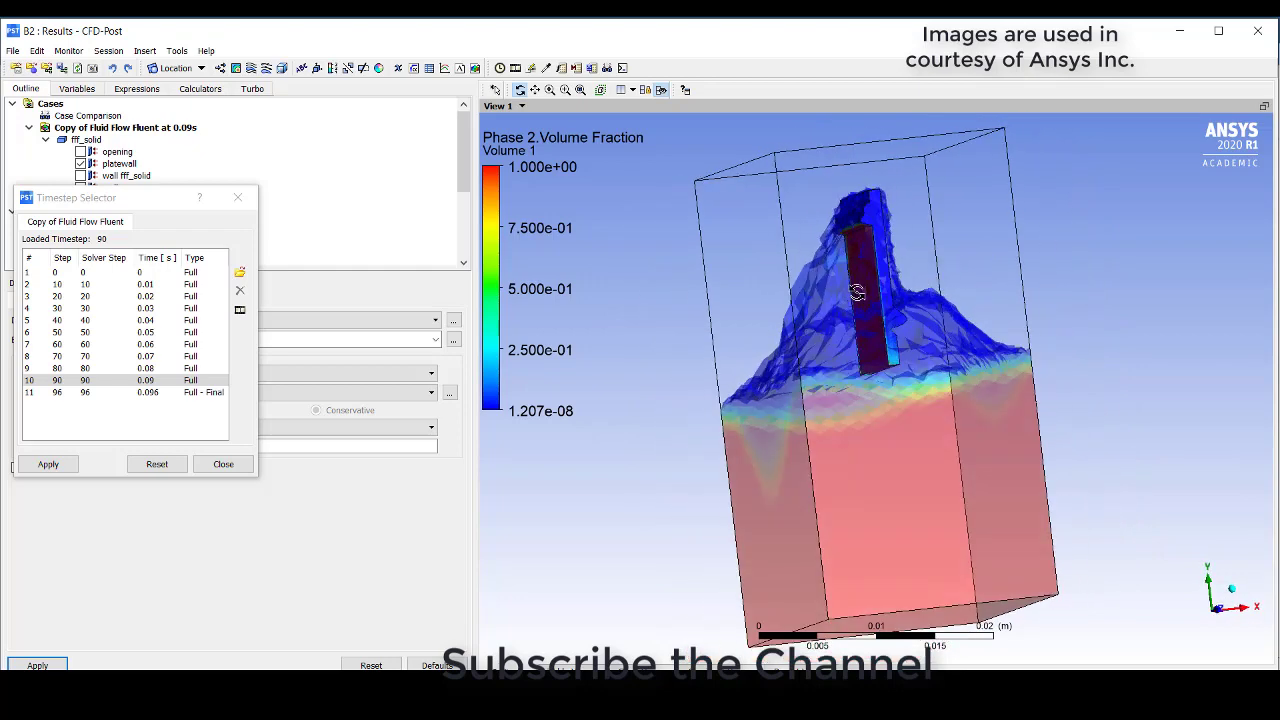
left_click_drag(857, 292, 935, 243)
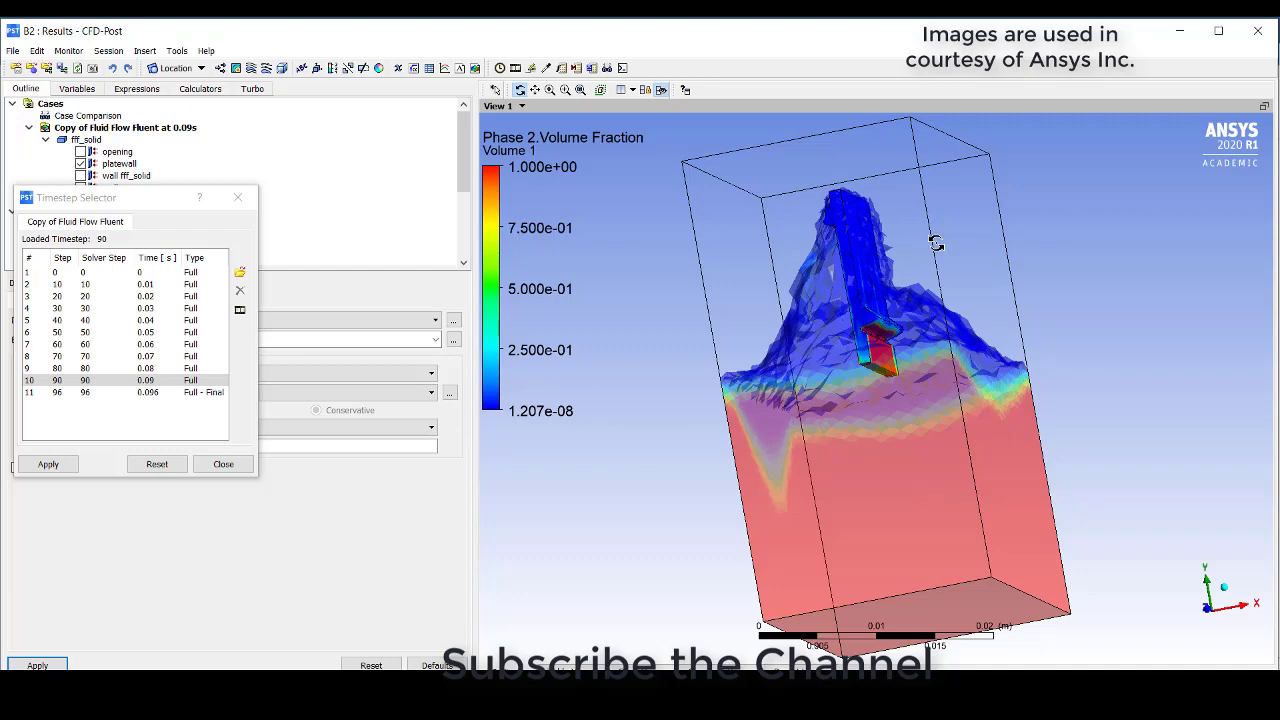
left_click_drag(935, 243, 901, 273)
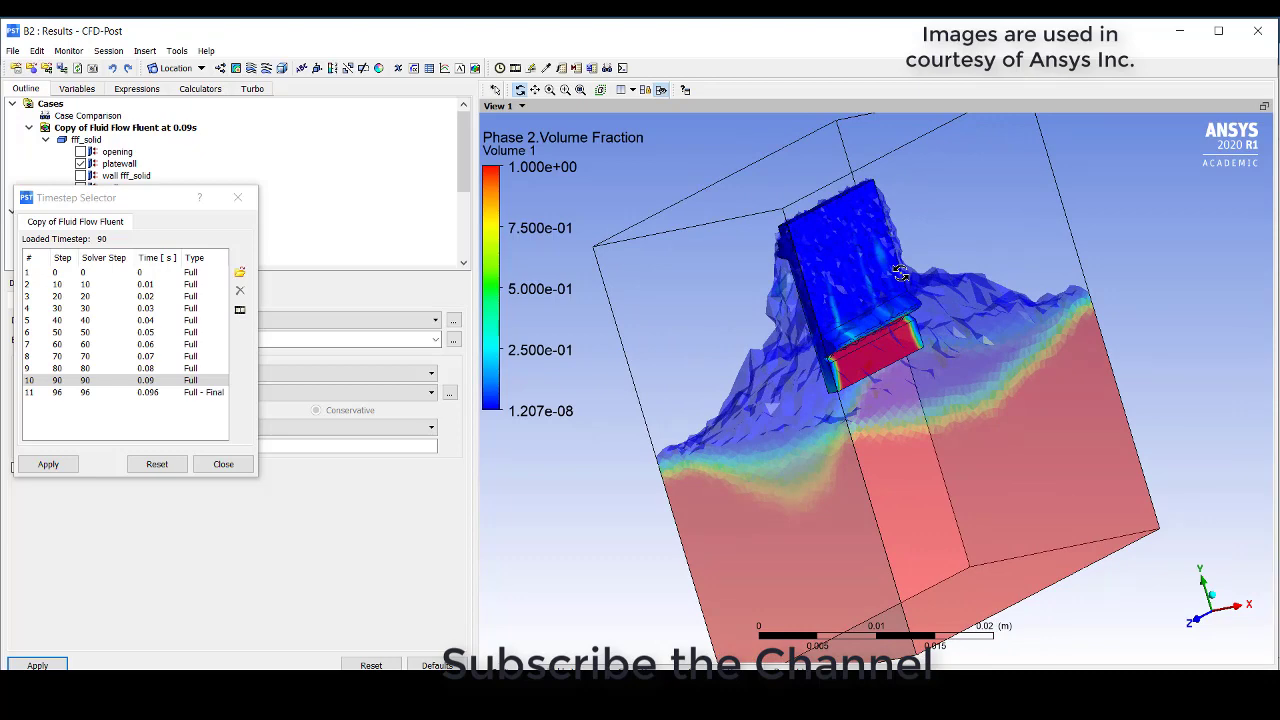
mouse_move(901, 273)
left_mouse_down()
mouse_move(929, 251)
mouse_move(906, 234)
mouse_move(875, 266)
mouse_move(894, 283)
mouse_move(895, 268)
left_mouse_up()
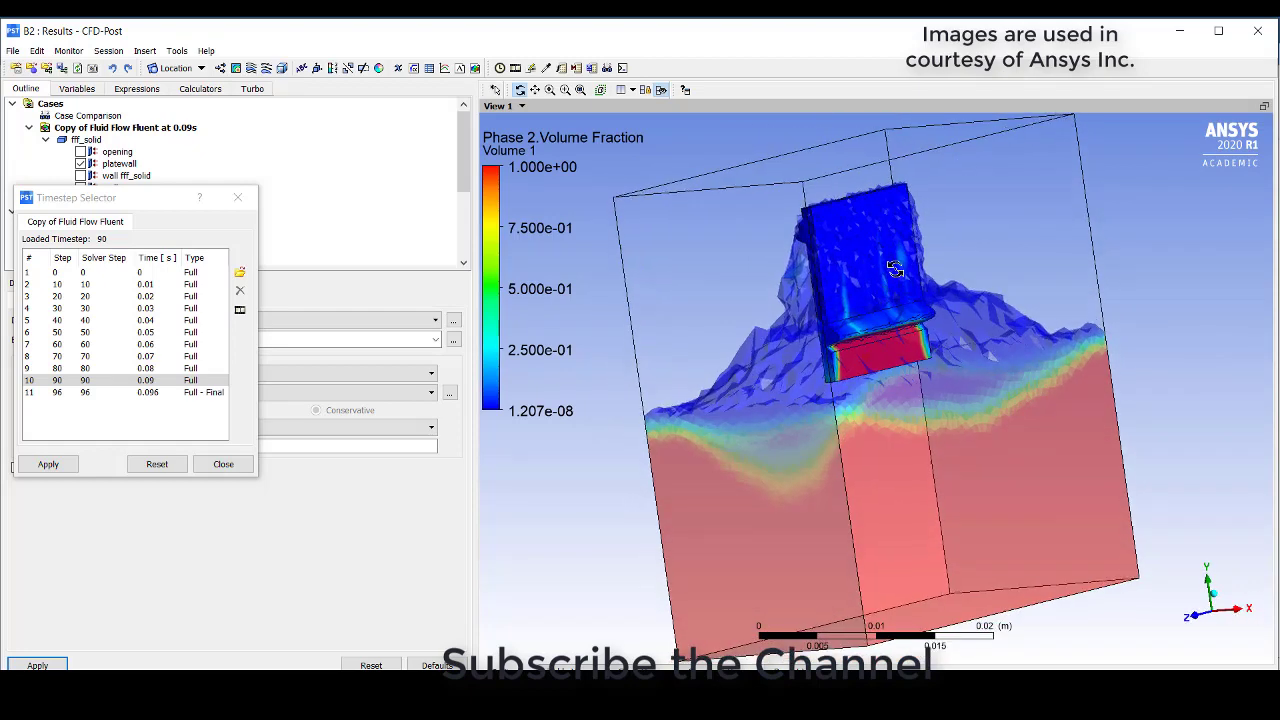